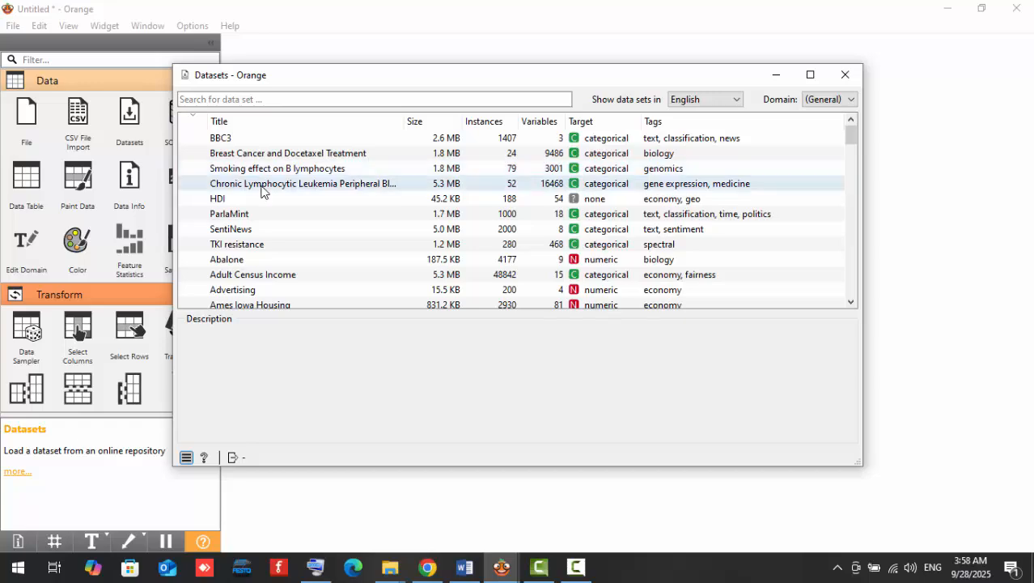
- Load the Housing dataset from the online repository list and close the Datasets window
scroll(292, 232, down, 2)
scroll(292, 232, down, 12)
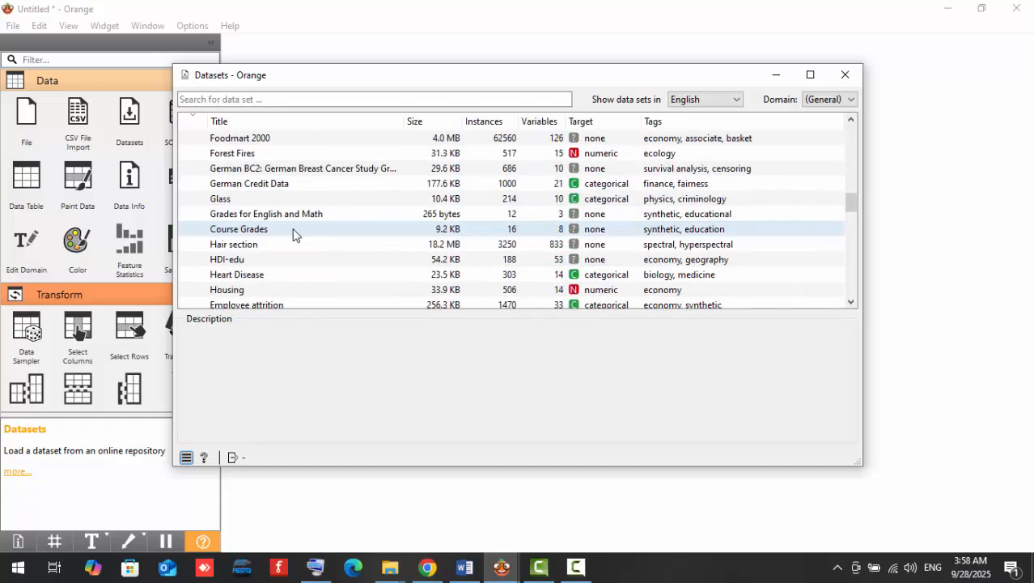
click(259, 291)
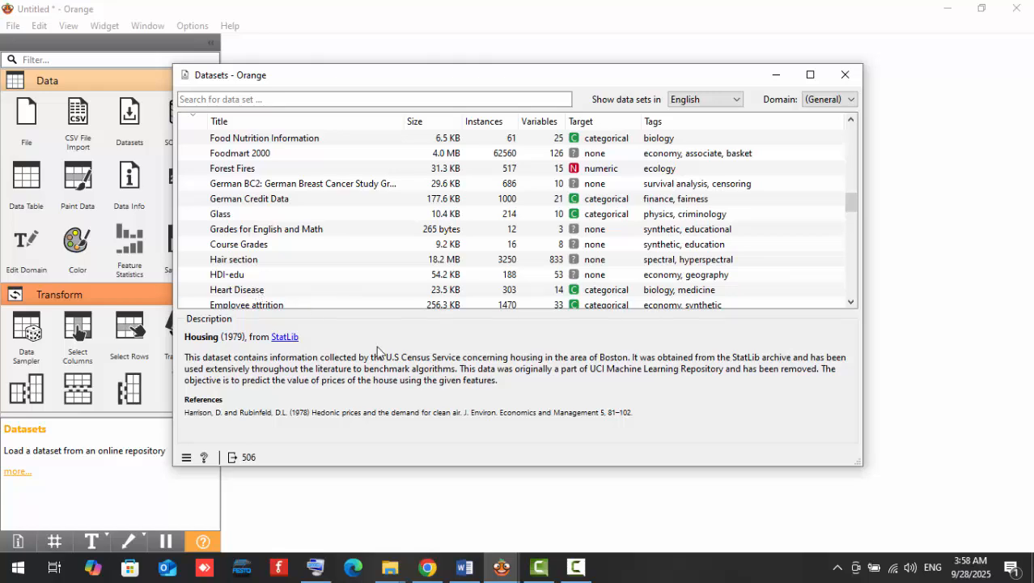
click(845, 78)
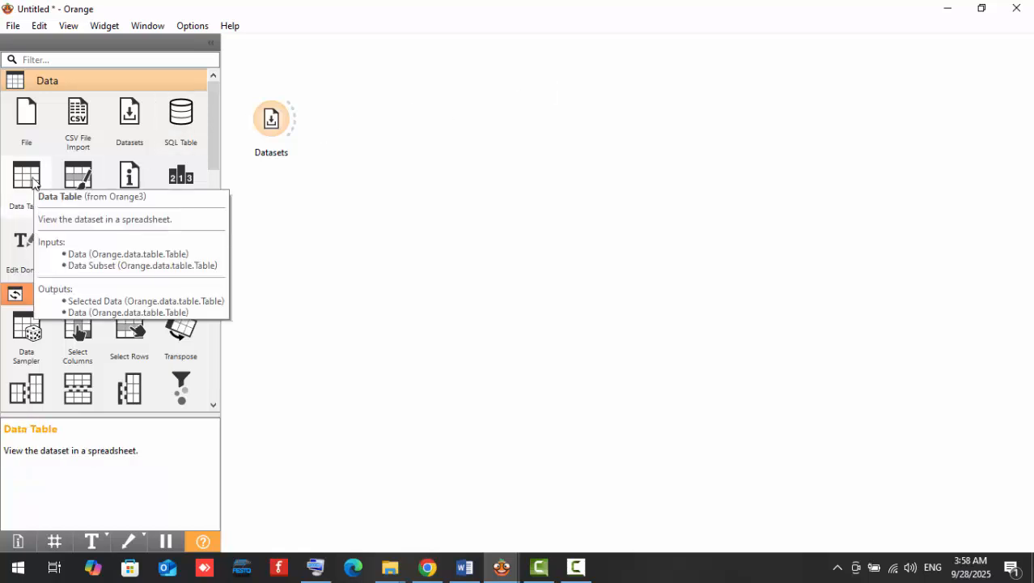
- Add a Data Table widget connected to Datasets, look through the housing records in it, and close the table
drag(26, 180, 334, 51)
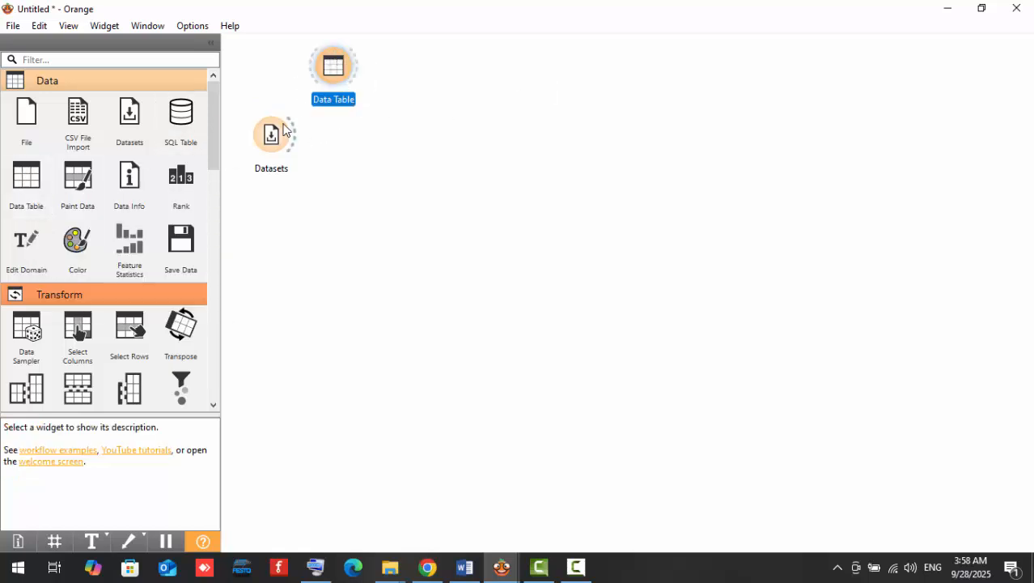
drag(291, 131, 330, 79)
double_click(337, 75)
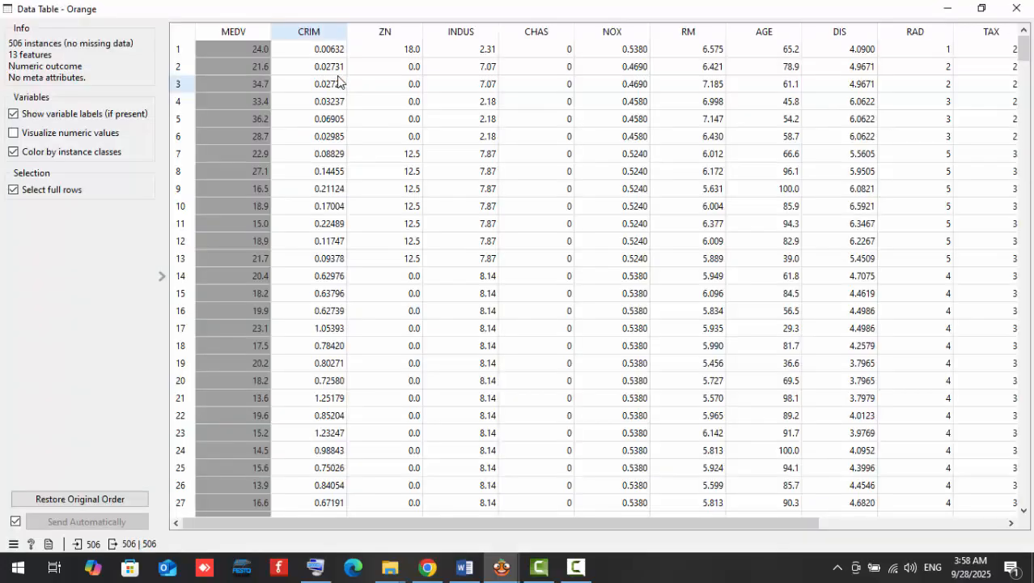
scroll(702, 171, down, 7)
scroll(703, 171, down, 20)
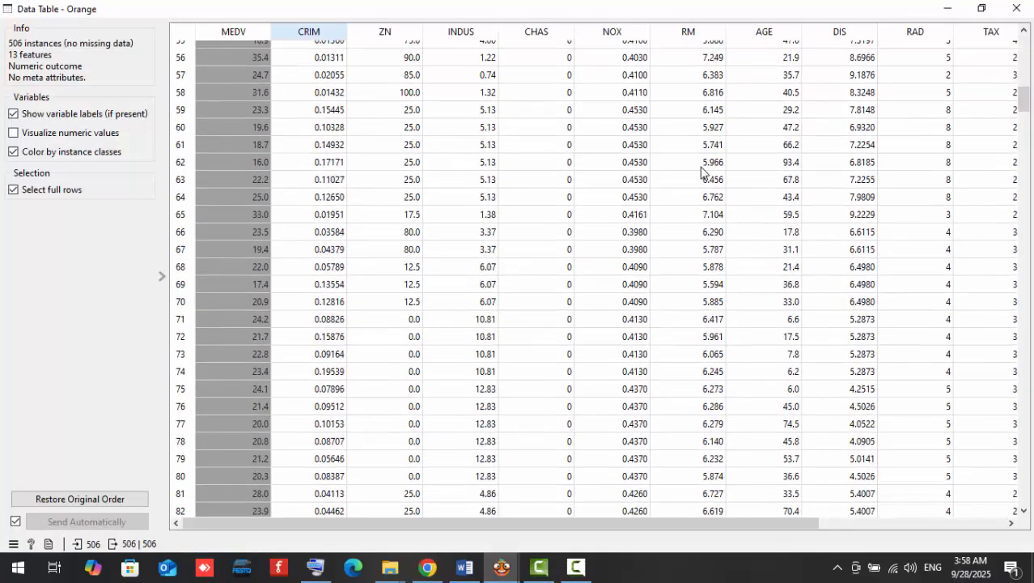
drag(1025, 141, 1001, 10)
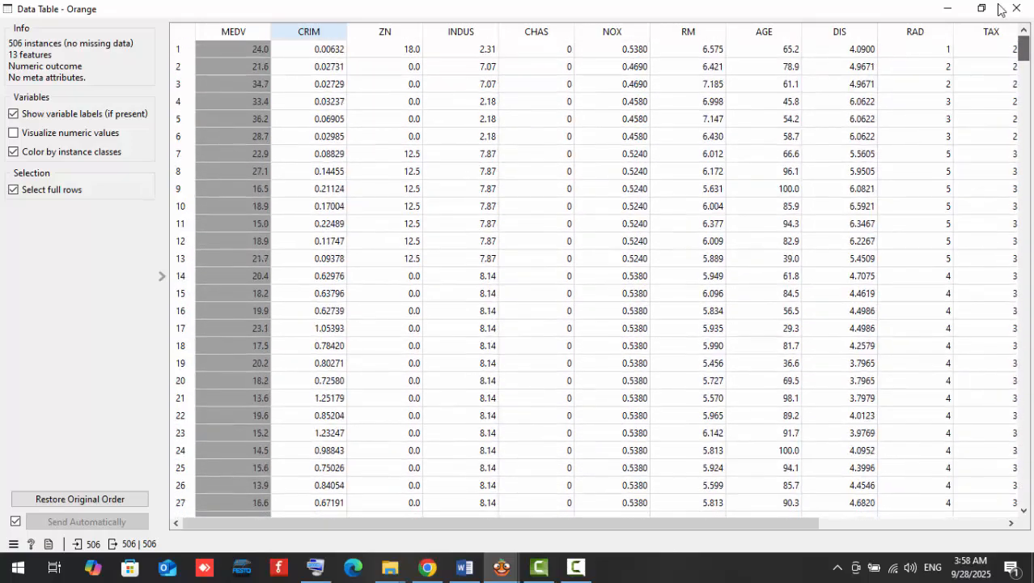
click(1015, 8)
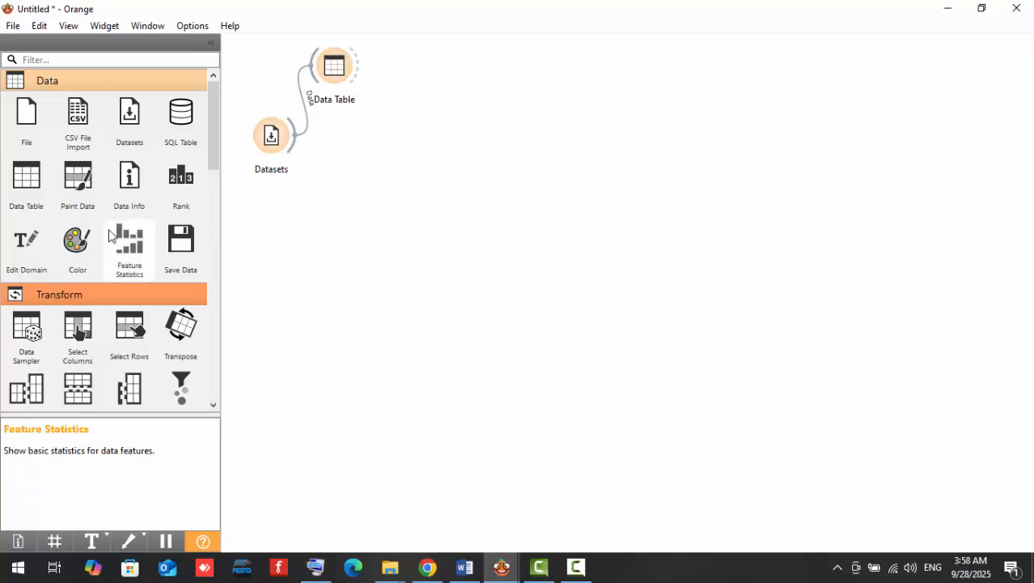
- Add a Save Data widget to the canvas, connect Datasets to it, and open its settings
drag(174, 247, 388, 130)
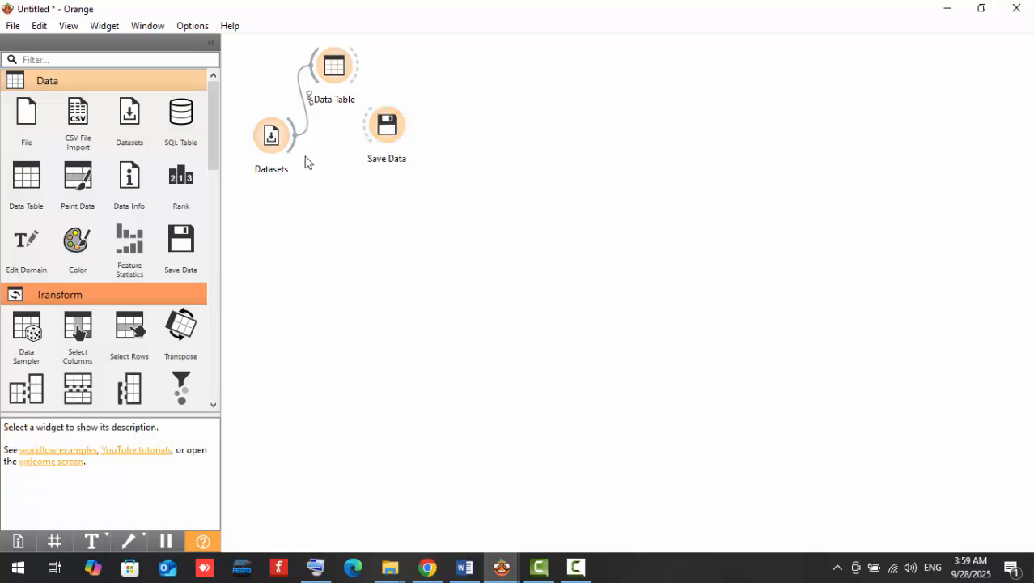
drag(295, 146, 368, 127)
double_click(384, 125)
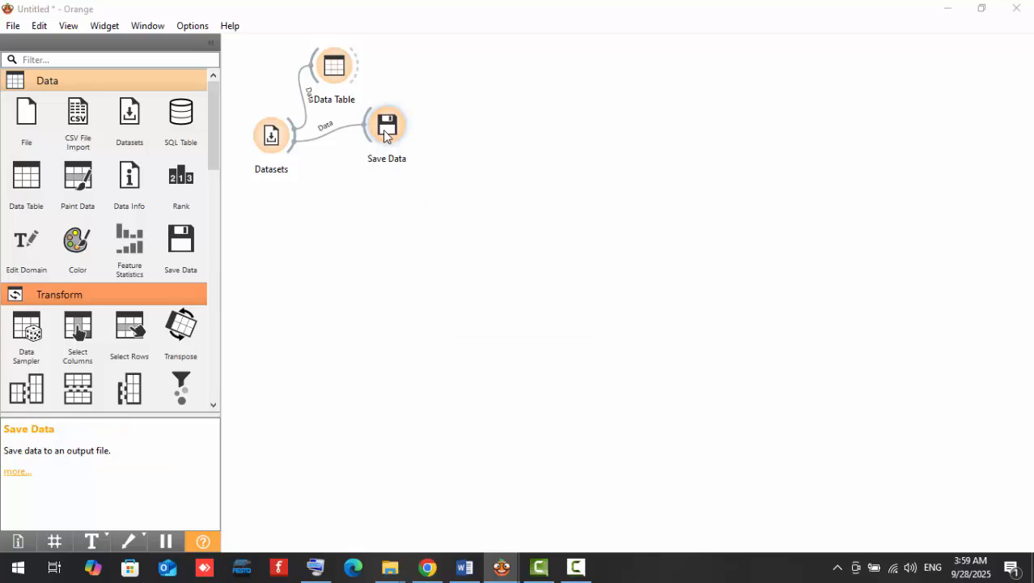
- Save the data as housing in tab-separated format in YOUTUBE DATA ANALYSIS\ORANGE\session04 on drive G, and close the Save Data window
click(468, 298)
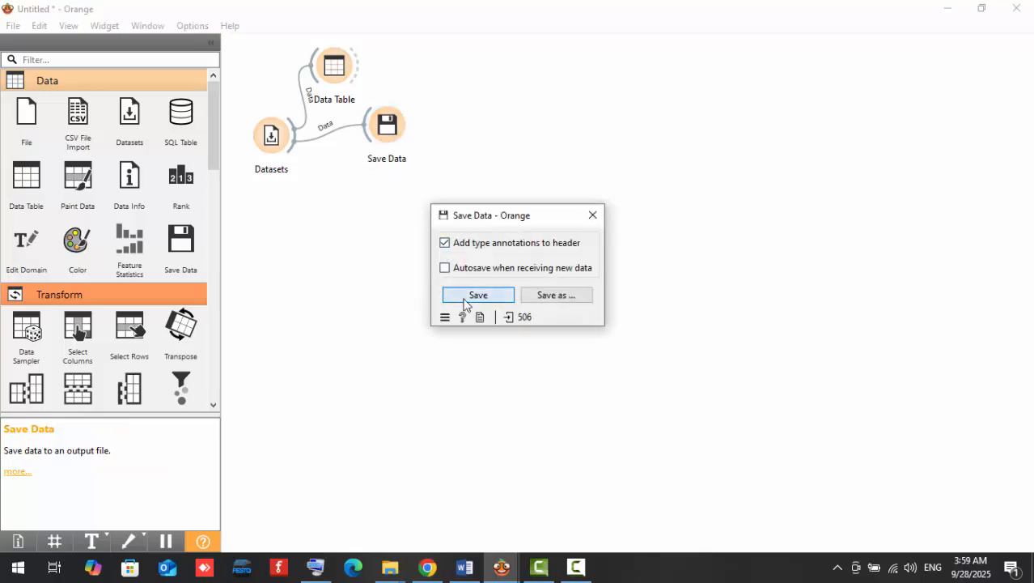
scroll(473, 314, down, 5)
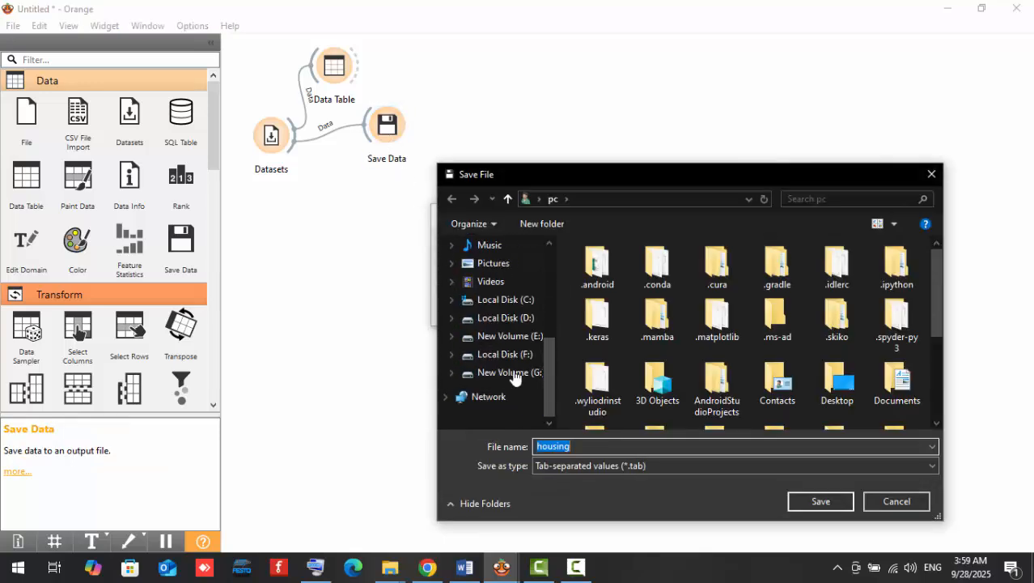
click(516, 373)
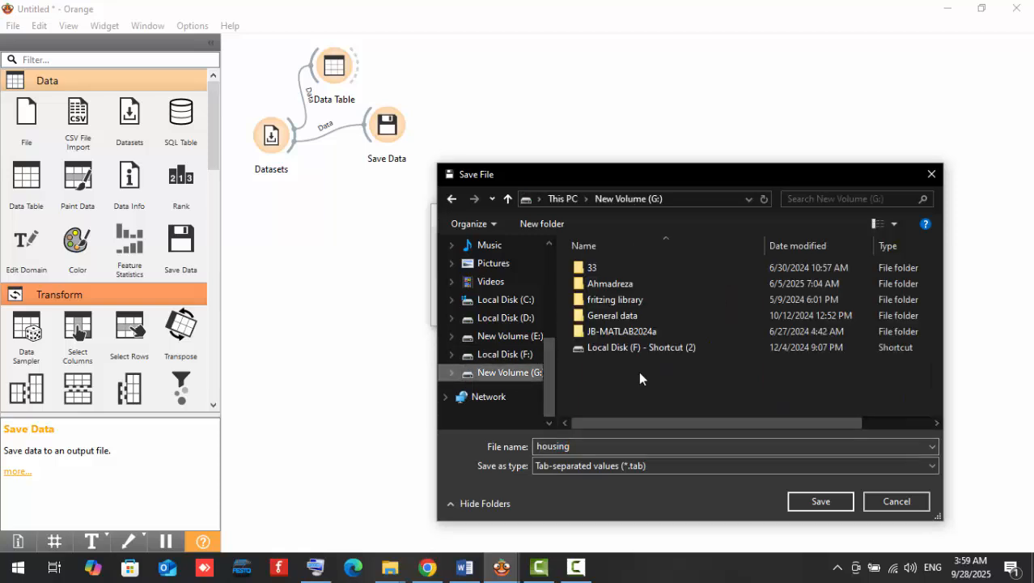
scroll(624, 379, down, 1)
double_click(623, 392)
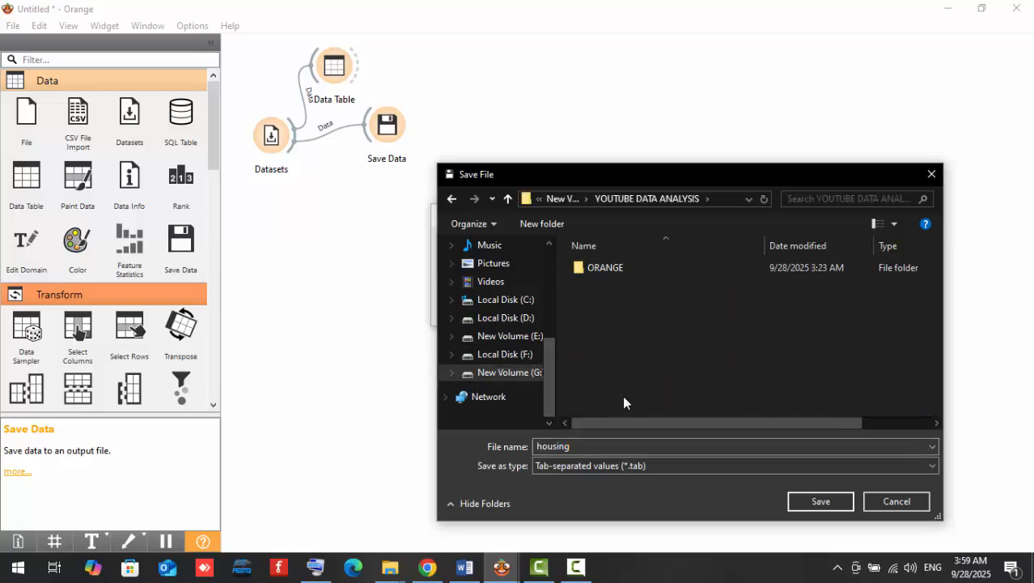
double_click(610, 267)
double_click(624, 348)
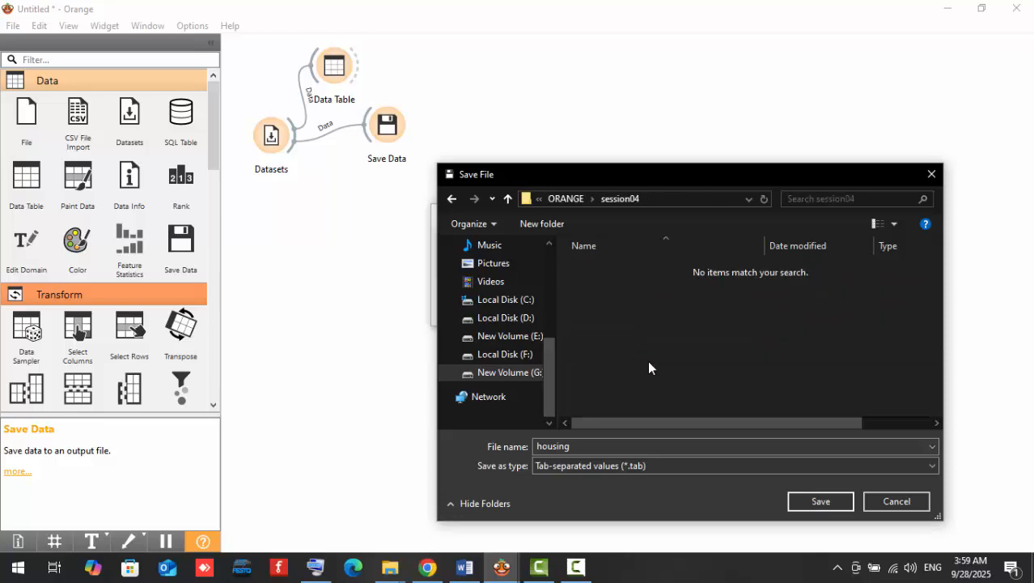
double_click(579, 447)
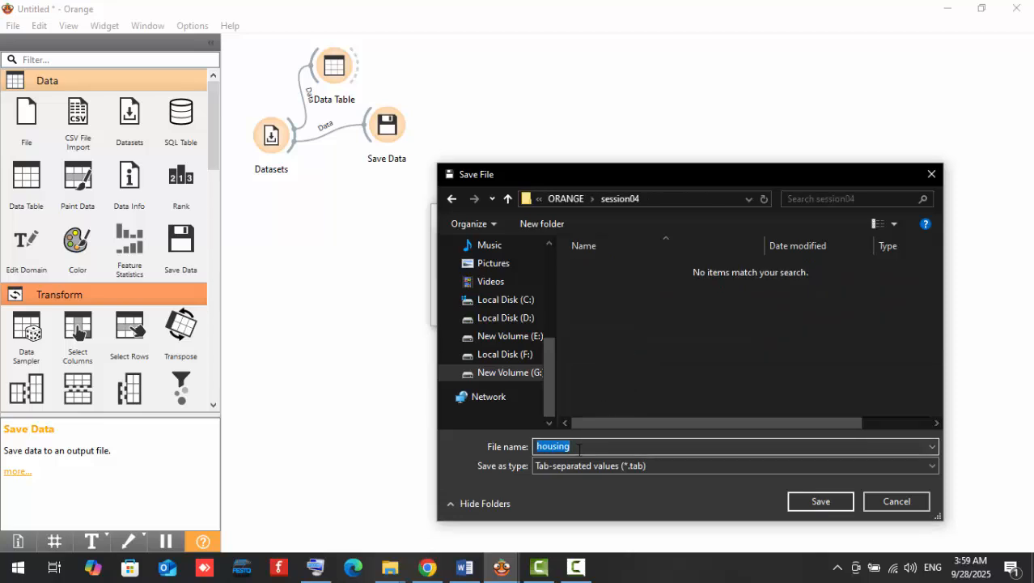
click(827, 501)
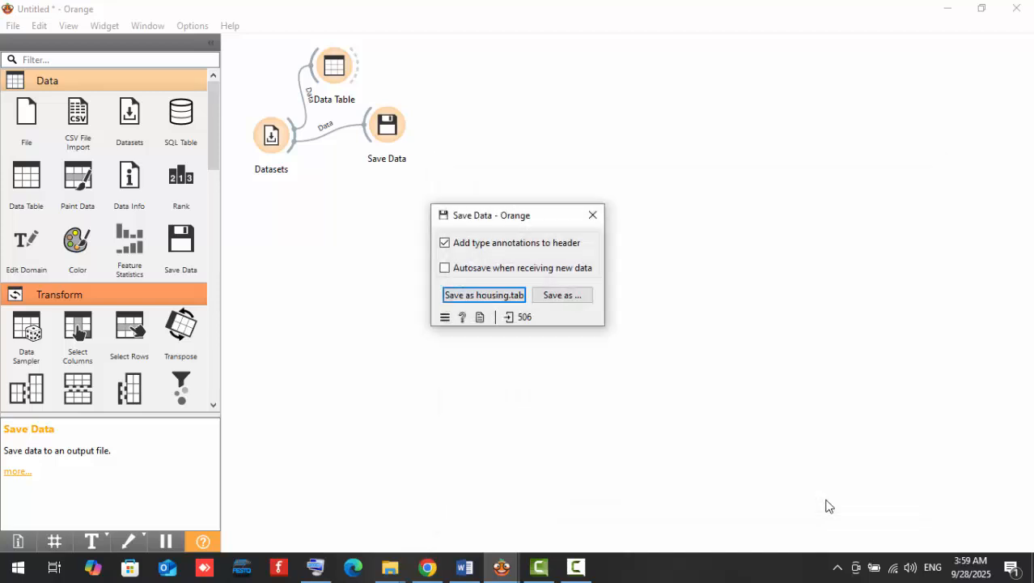
click(594, 216)
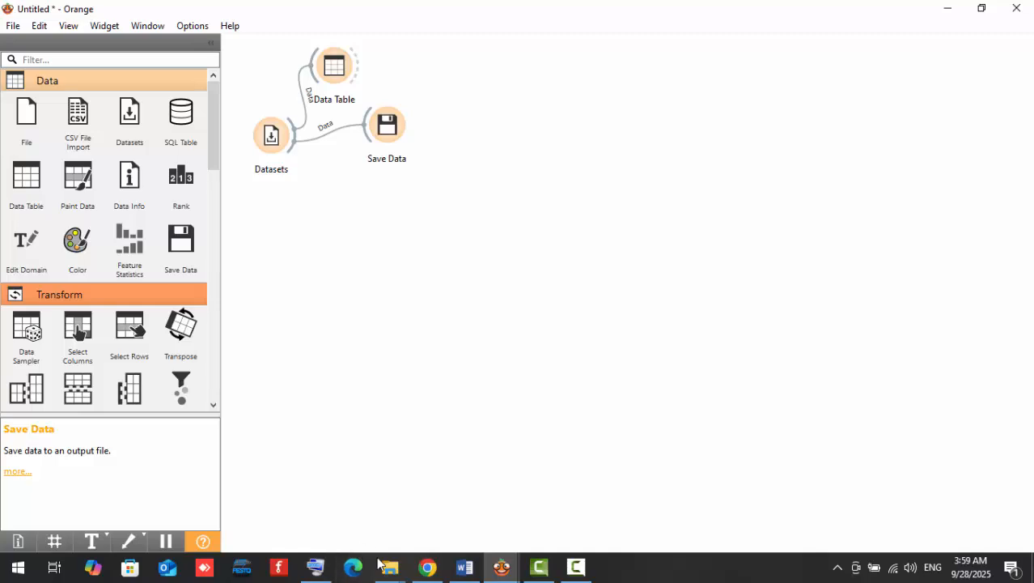
- Switch to File Explorer, check the ORANGE\session04 folder for the saved housing.tab file, and return to Orange
mouse_move(390, 566)
click(421, 519)
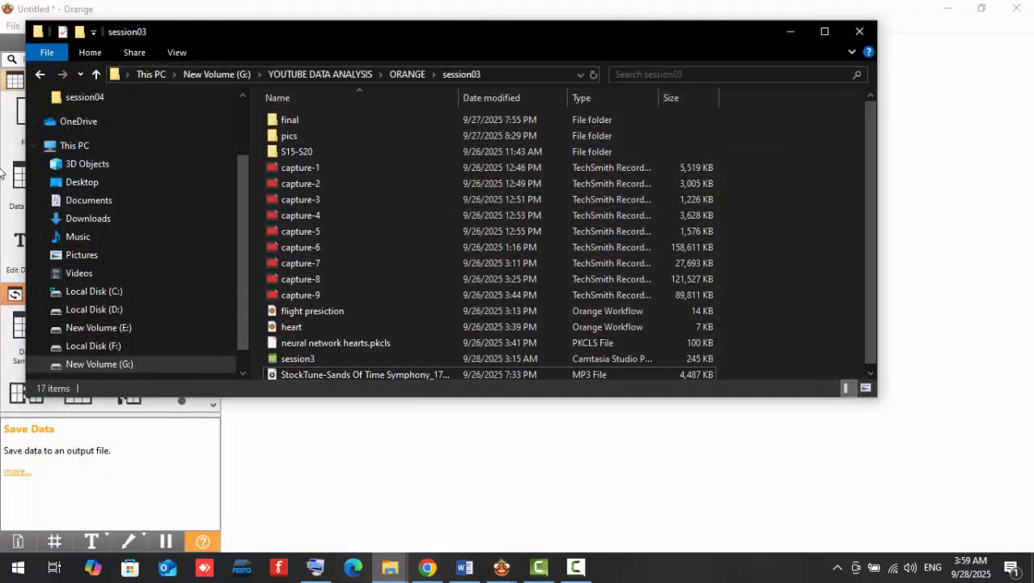
click(401, 75)
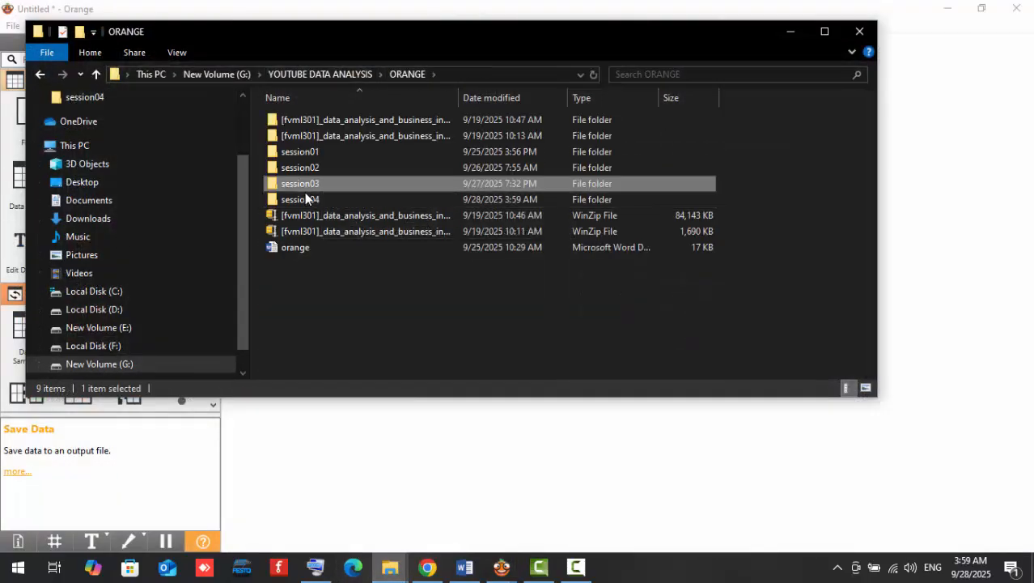
double_click(313, 205)
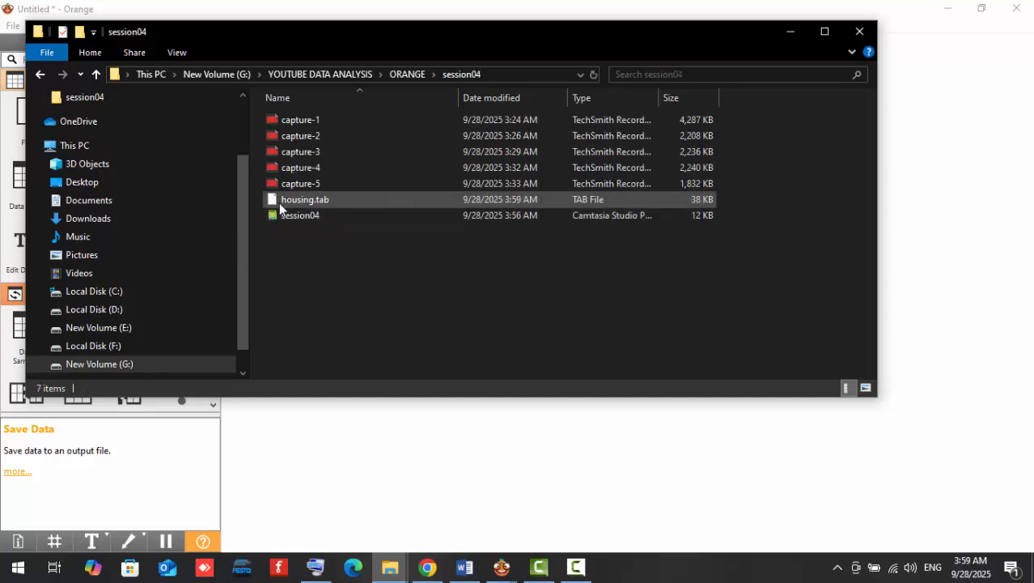
click(789, 32)
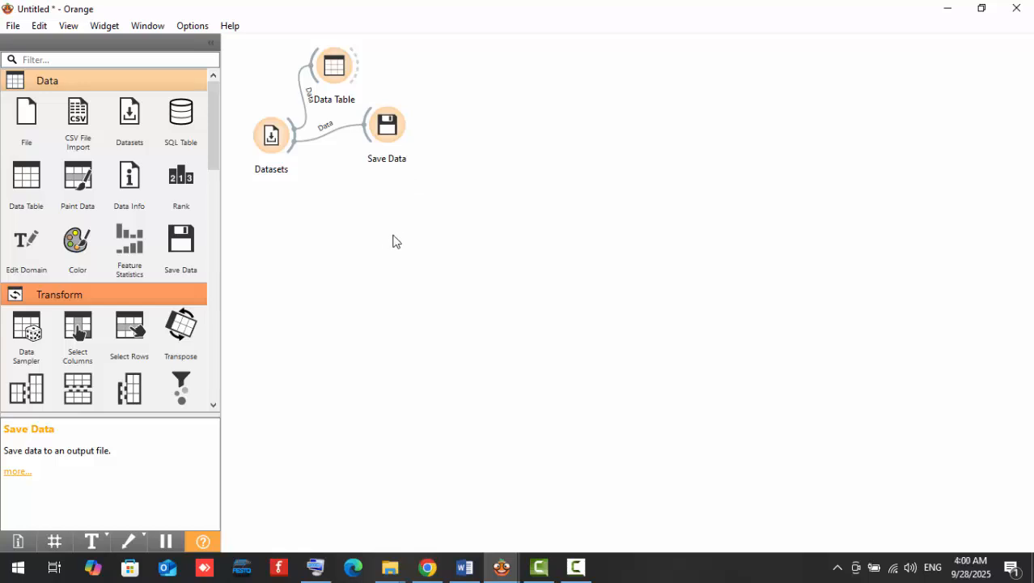
- Add a Select Columns widget connected to Datasets and review its feature and target assignments
drag(77, 332, 364, 193)
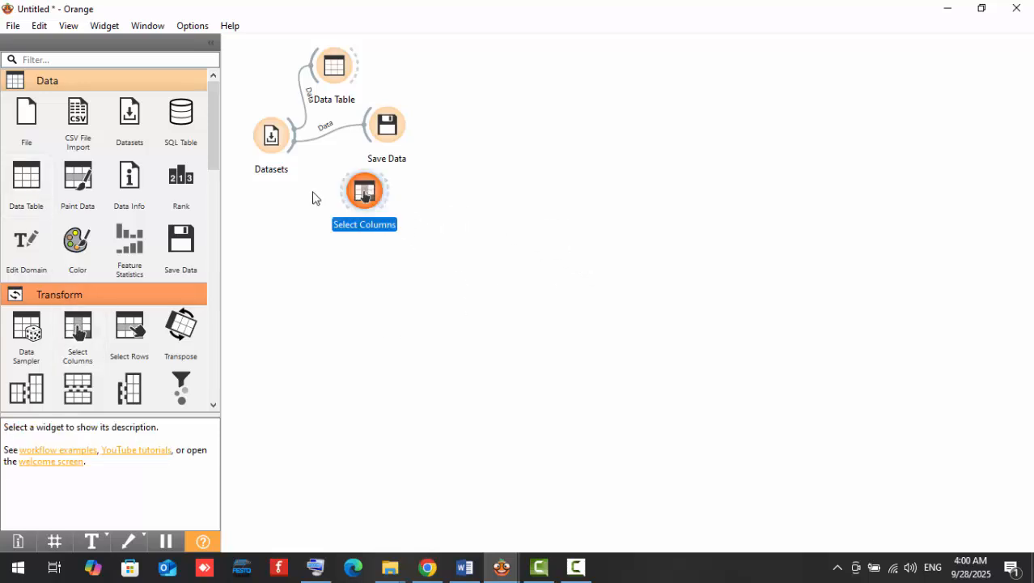
drag(293, 148, 353, 192)
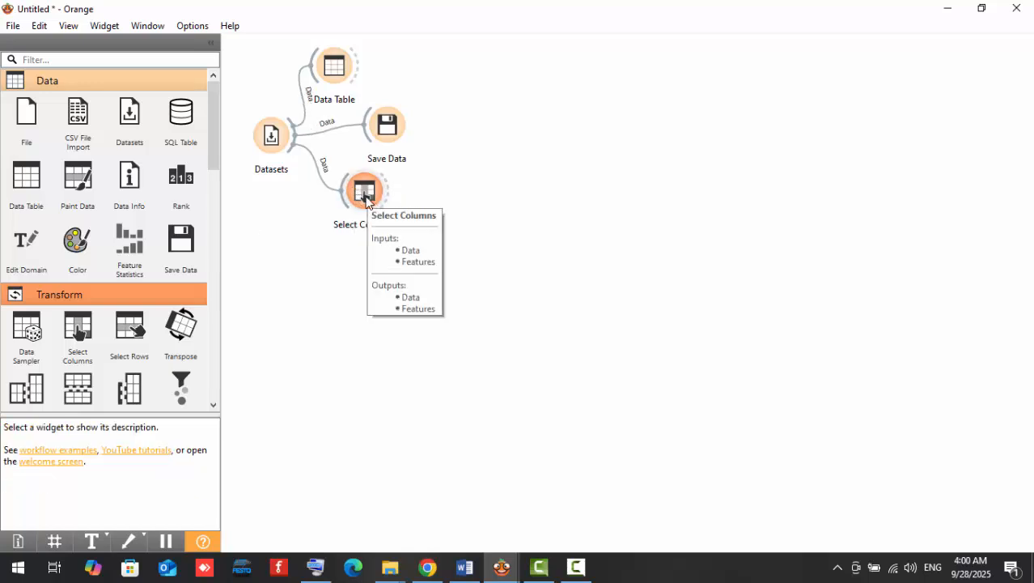
double_click(366, 200)
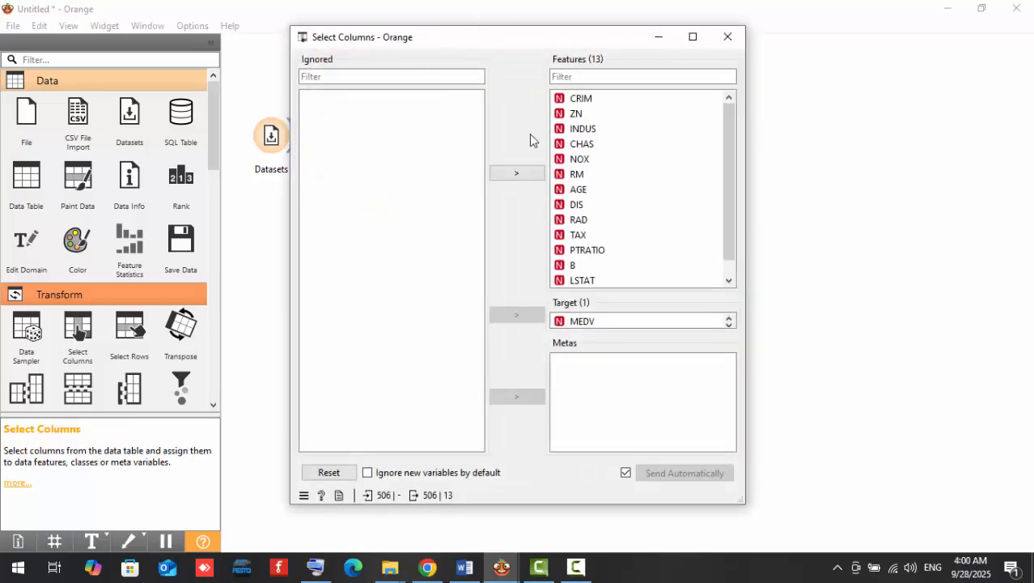
scroll(587, 167, down, 1)
scroll(587, 167, up, 1)
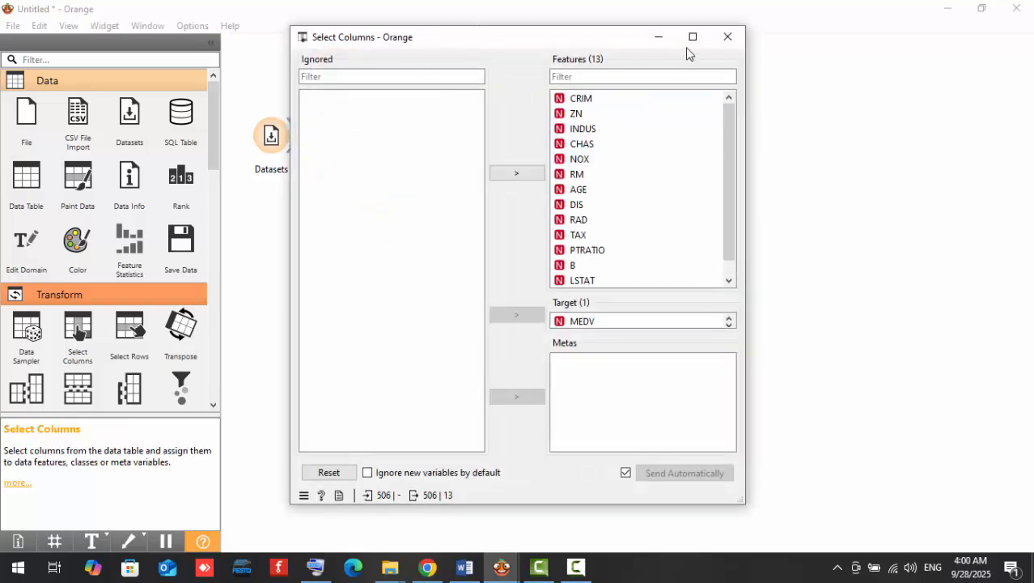
click(728, 38)
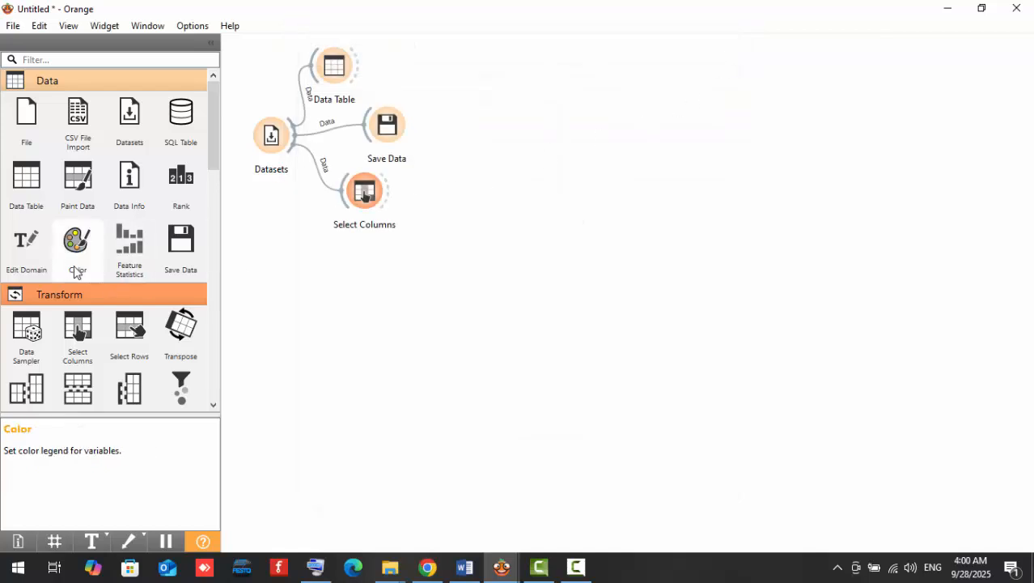
- Add a Preprocess widget to the canvas and connect Select Columns to it
scroll(76, 270, down, 4)
mouse_move(26, 336)
mouse_down()
mouse_move(480, 215)
mouse_move(452, 176)
mouse_move(478, 228)
mouse_move(469, 203)
mouse_move(474, 213)
mouse_up()
click(411, 214)
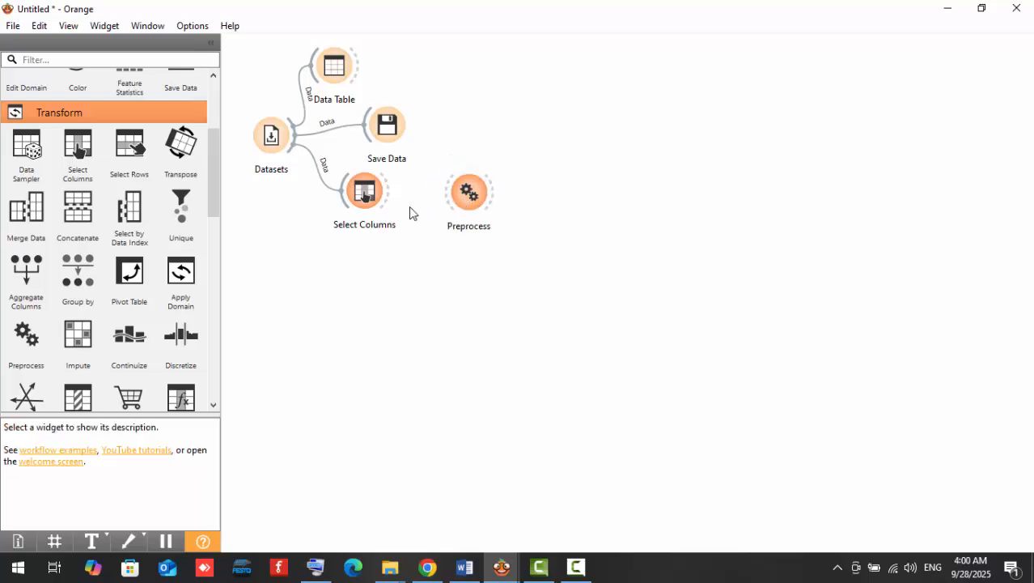
drag(390, 194, 465, 193)
- Remove Continuize Discrete Variables and Impute Missing Values from the Preprocess pipeline, keeping only Normalize Features to interval [0, 1]
double_click(469, 202)
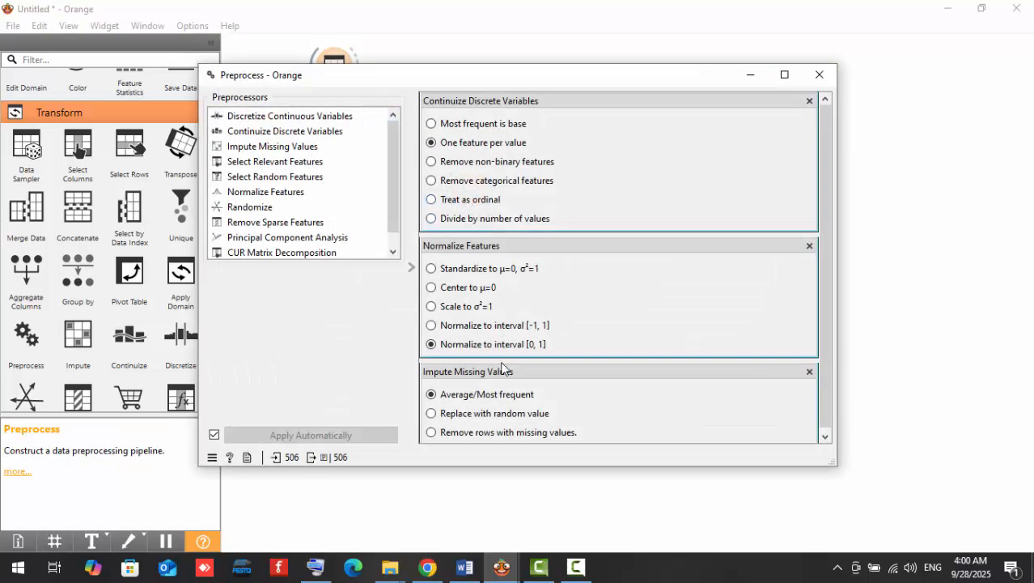
click(809, 102)
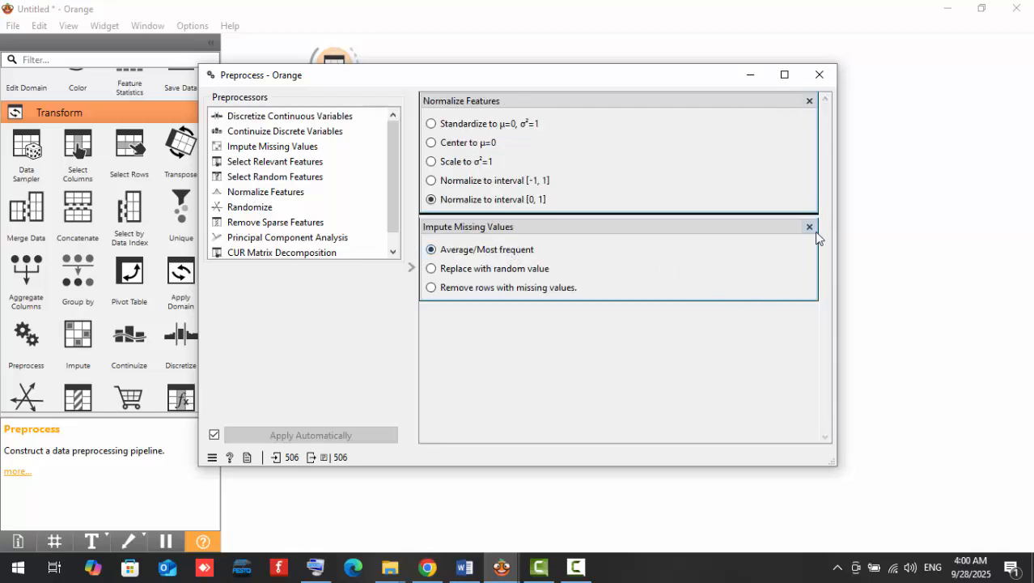
click(809, 227)
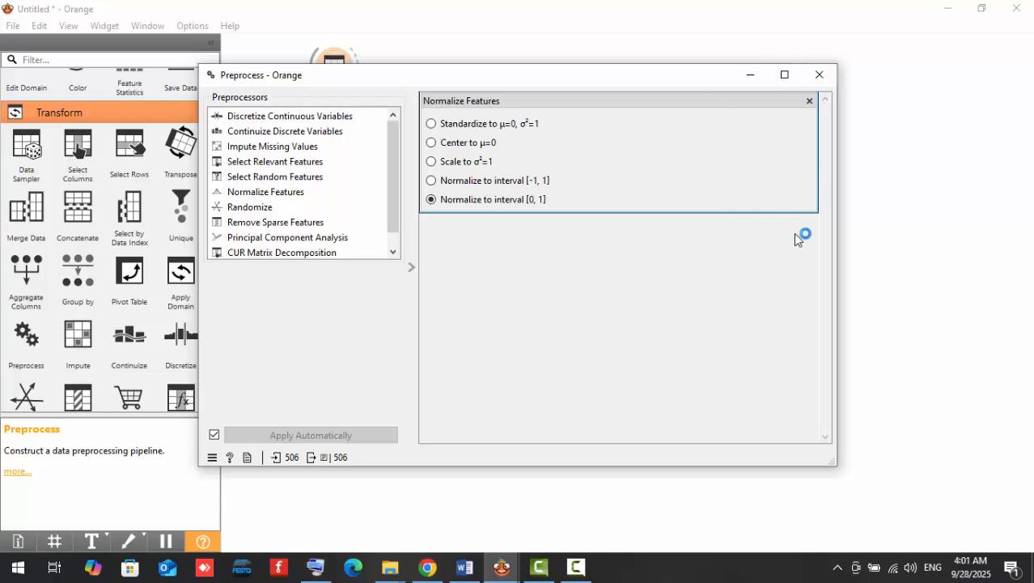
click(819, 74)
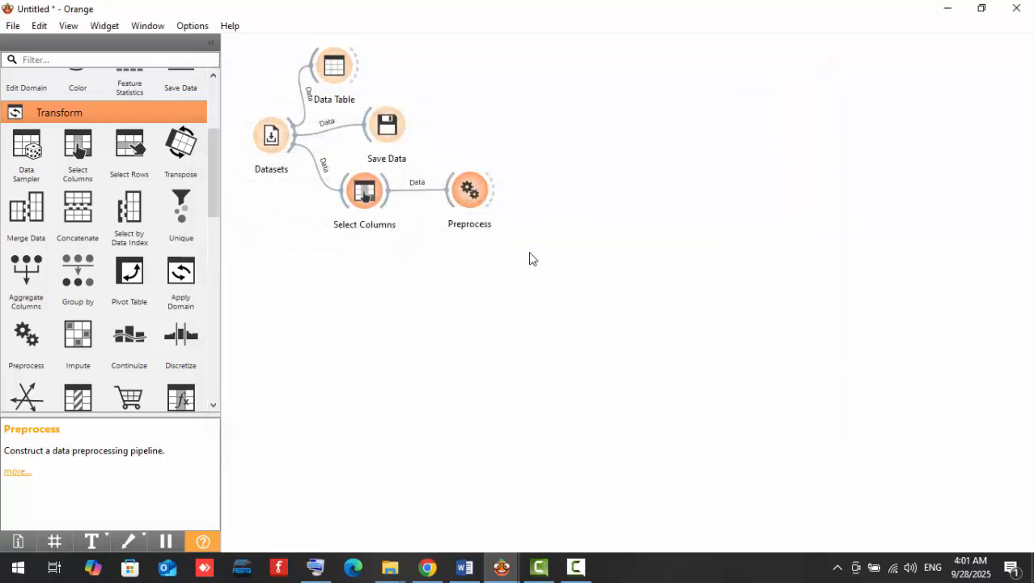
- Add a second Data Table widget connected to Preprocess and open it to view the normalized data
scroll(65, 162, up, 3)
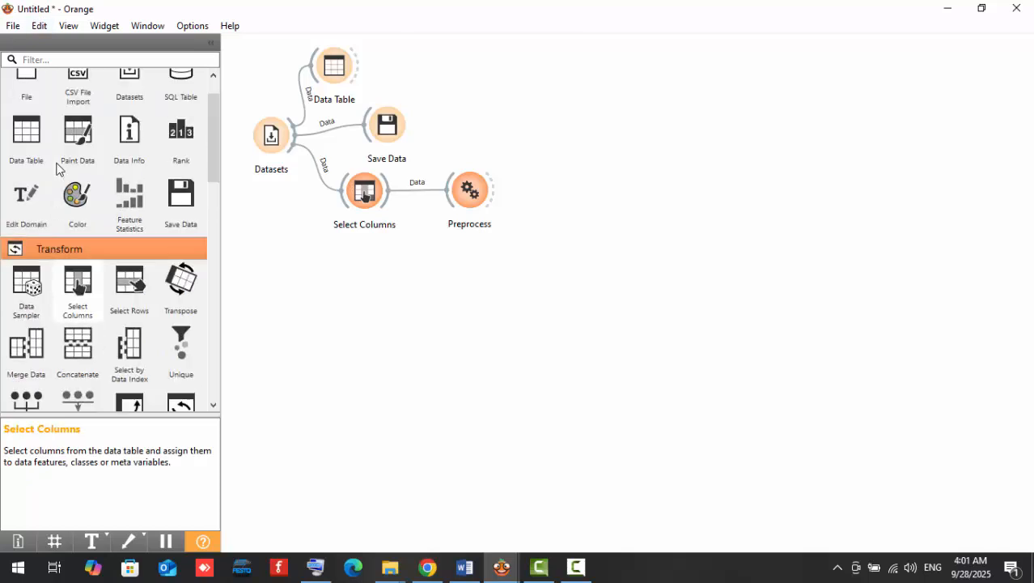
drag(34, 147, 561, 94)
click(581, 185)
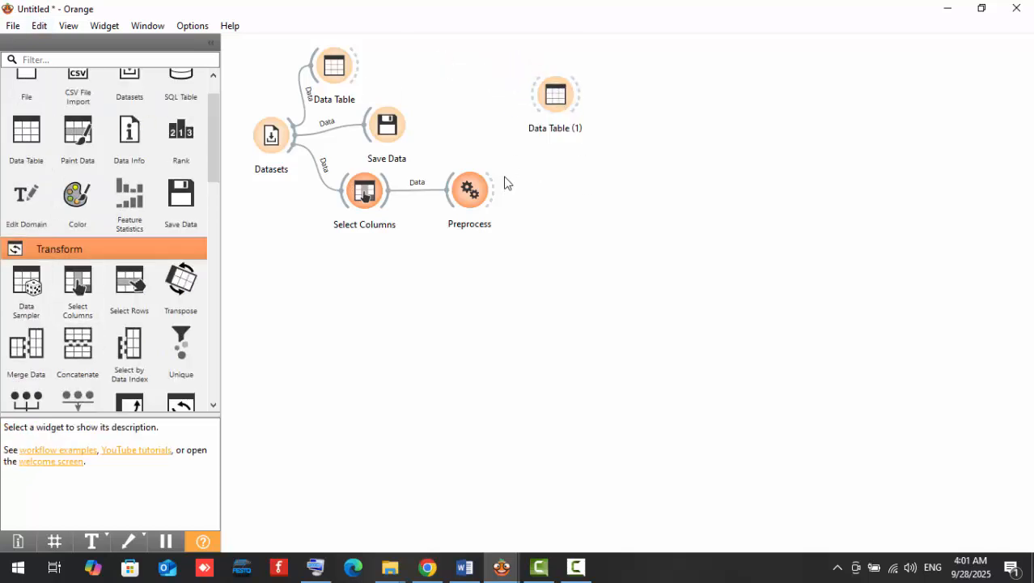
drag(493, 189, 555, 114)
double_click(555, 115)
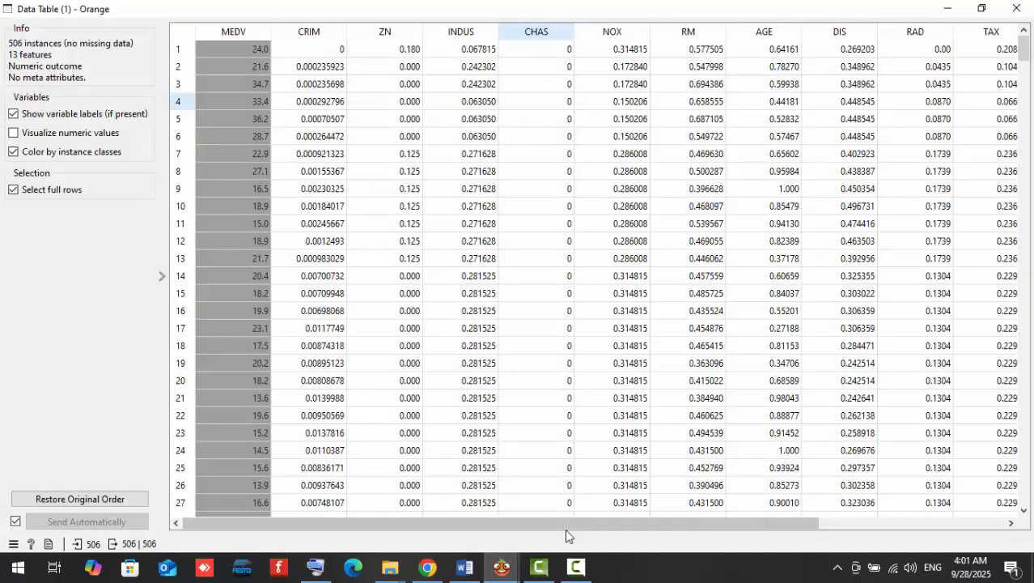
- Look through the rows of normalized housing data in the second Data Table and close it
drag(565, 529, 461, 522)
scroll(513, 390, down, 13)
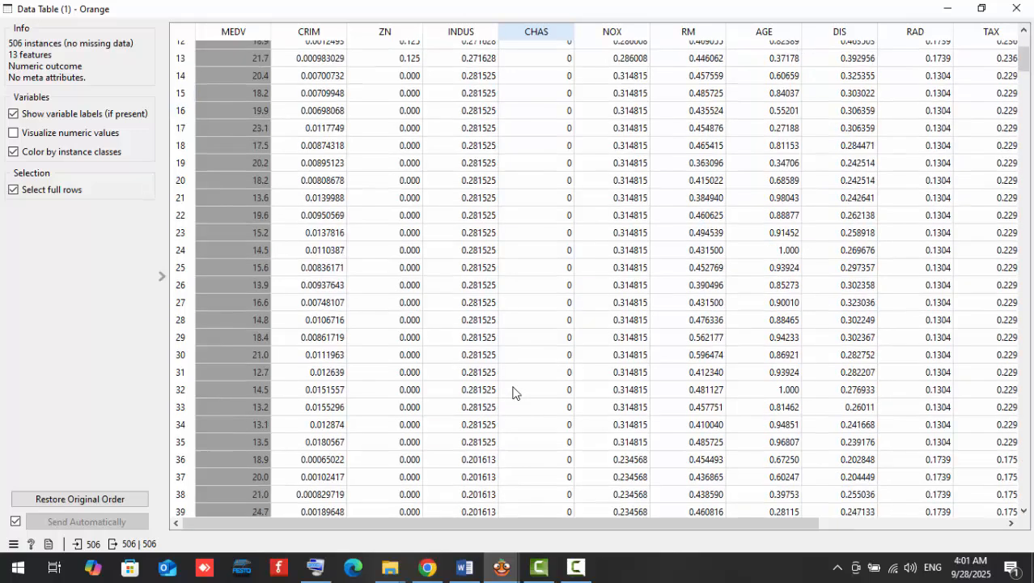
click(1017, 8)
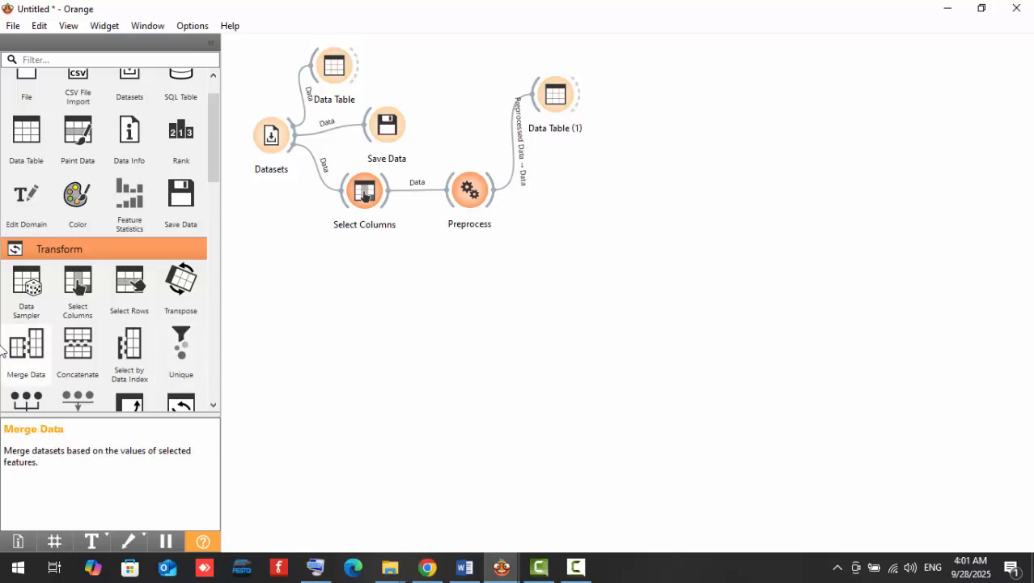
- Add a k-Means widget to the canvas and connect Preprocess to it
scroll(110, 287, down, 8)
click(93, 270)
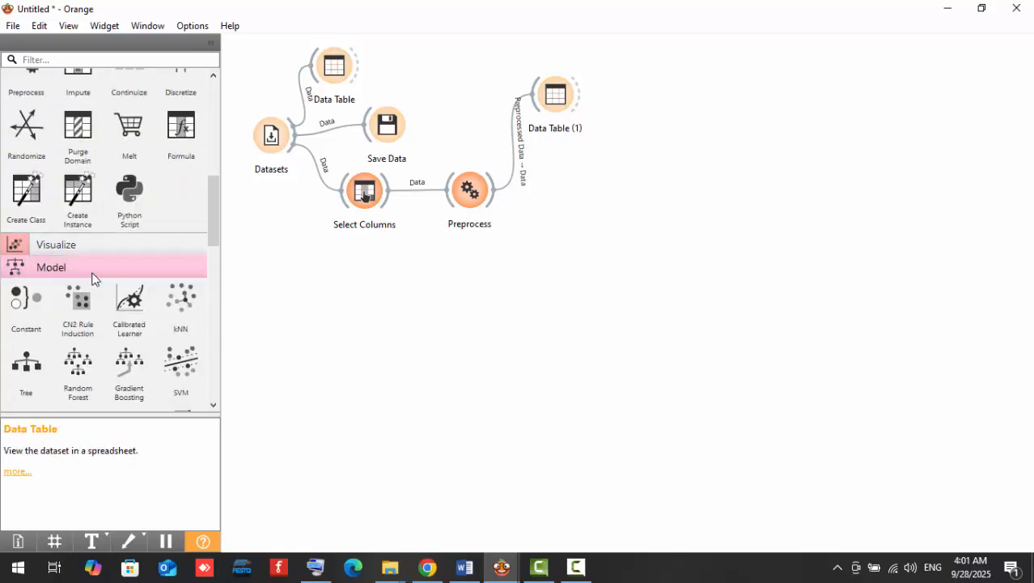
scroll(111, 137, up, 8)
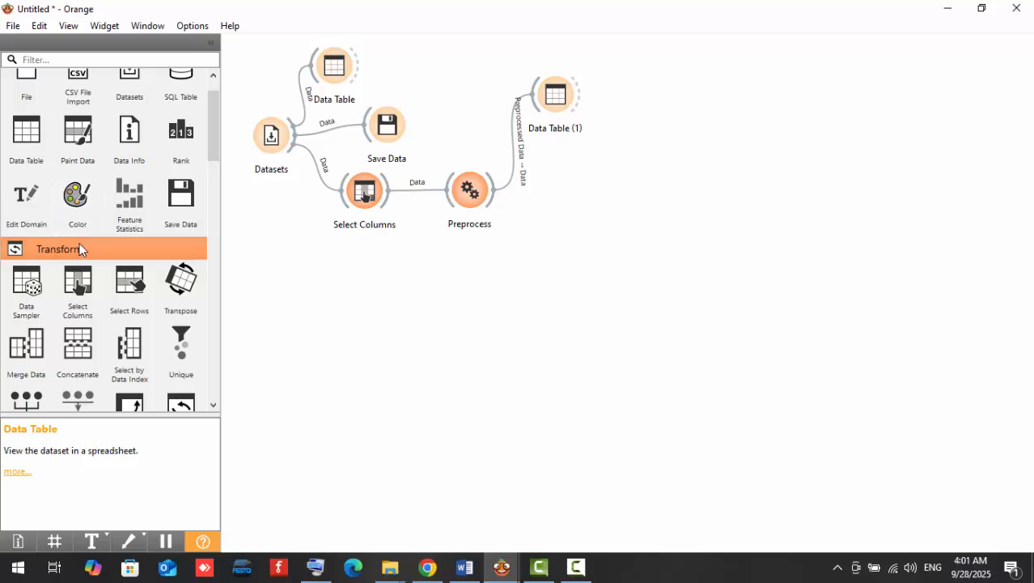
click(82, 250)
scroll(87, 314, down, 3)
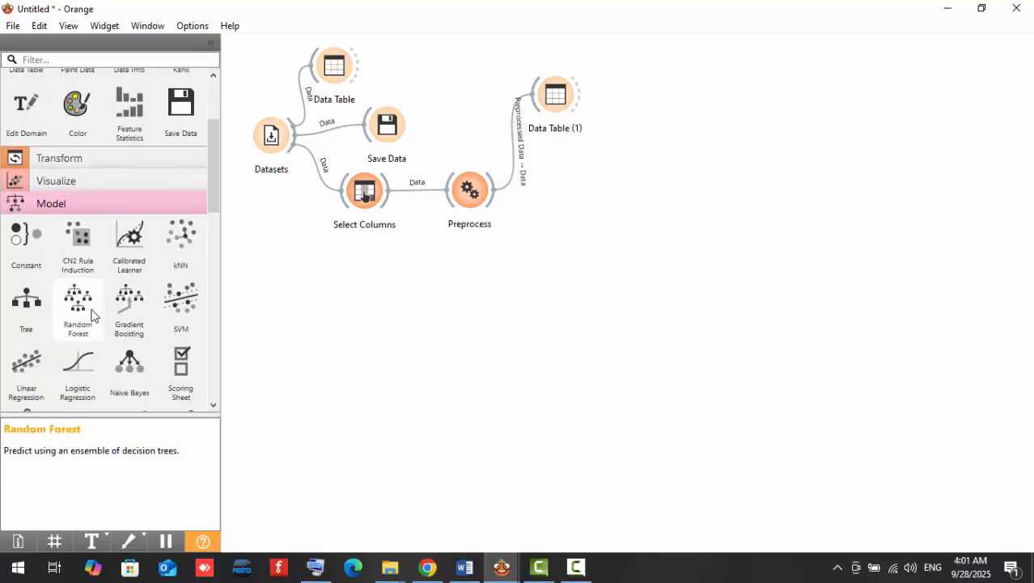
scroll(91, 316, down, 1)
scroll(92, 316, down, 2)
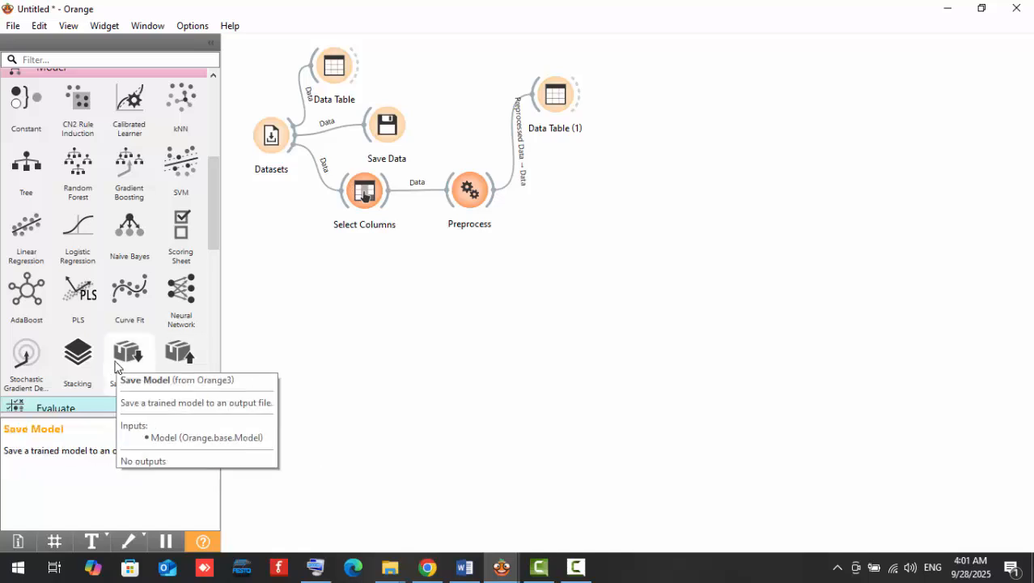
scroll(96, 304, down, 1)
scroll(95, 303, down, 6)
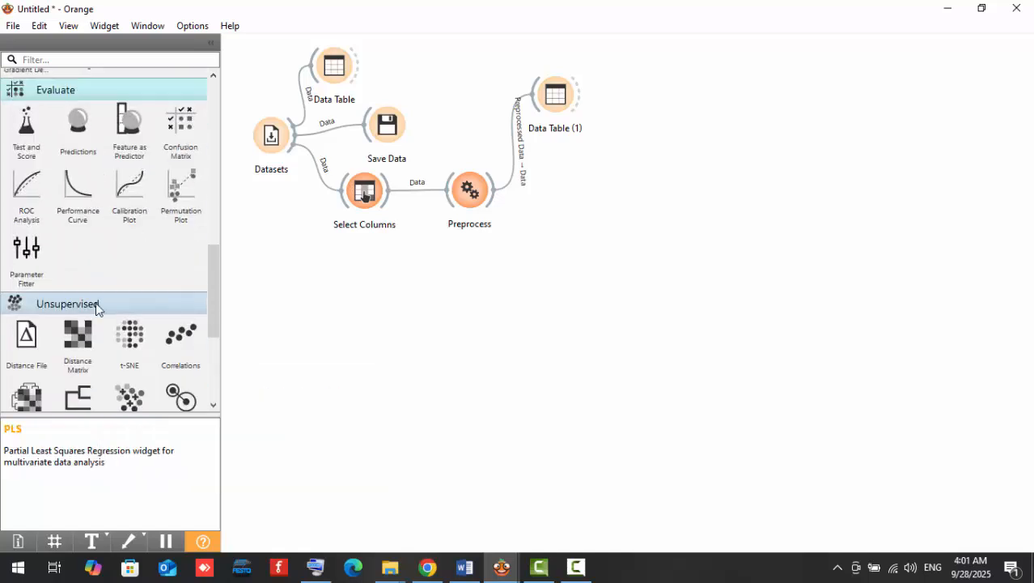
scroll(95, 303, down, 1)
scroll(96, 308, down, 4)
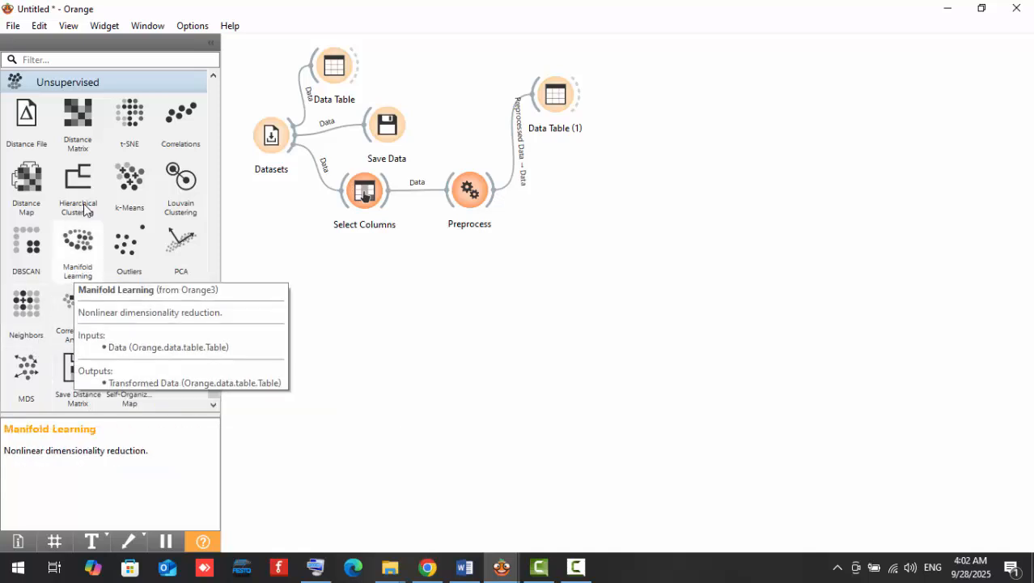
mouse_move(128, 180)
mouse_down()
mouse_move(552, 184)
mouse_move(588, 174)
mouse_up()
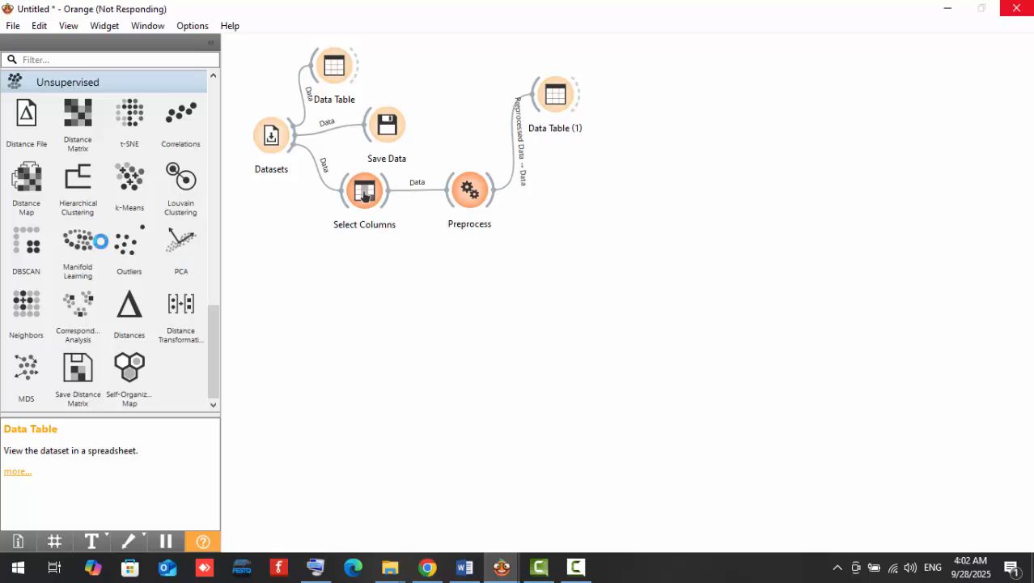
drag(594, 180, 619, 198)
click(523, 366)
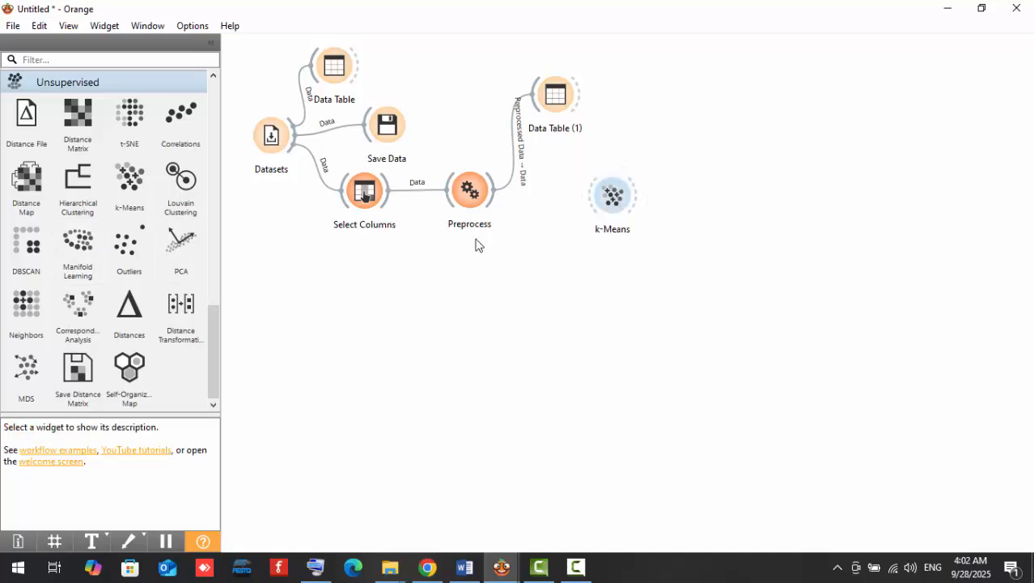
drag(489, 203, 603, 199)
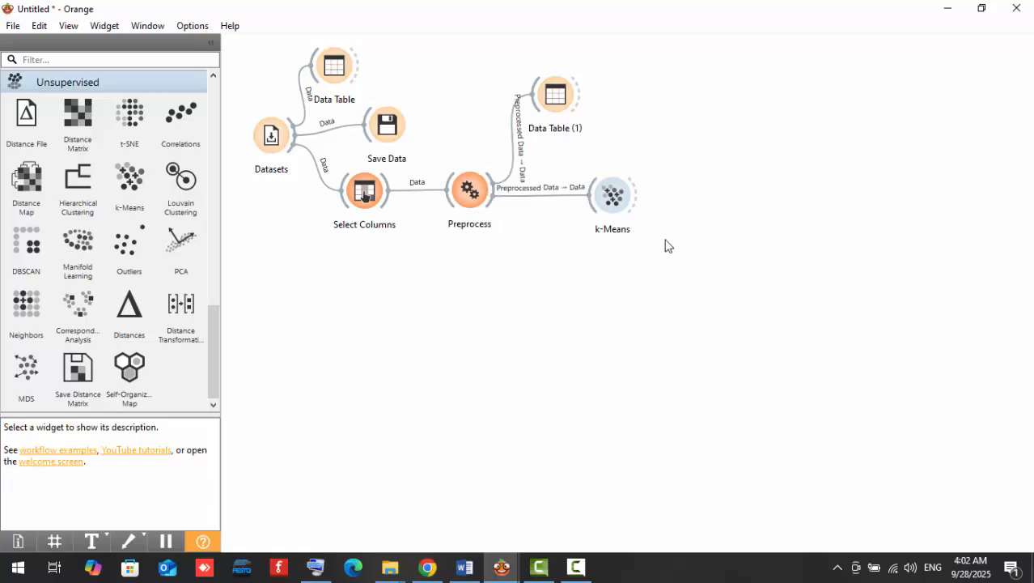
- Add a third Data Table widget to the canvas and connect k-Means to it
scroll(73, 189, up, 10)
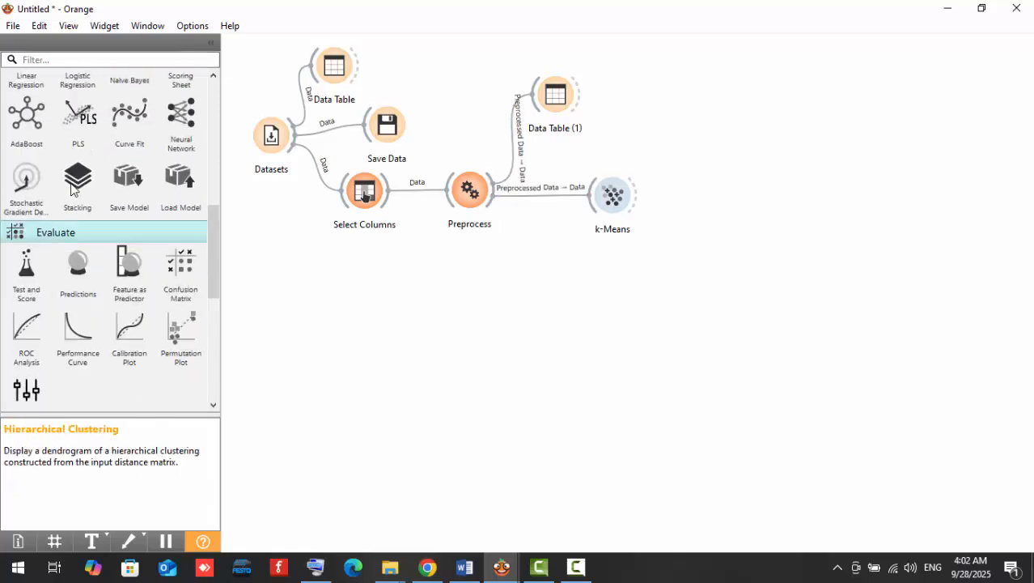
drag(39, 179, 705, 95)
click(736, 181)
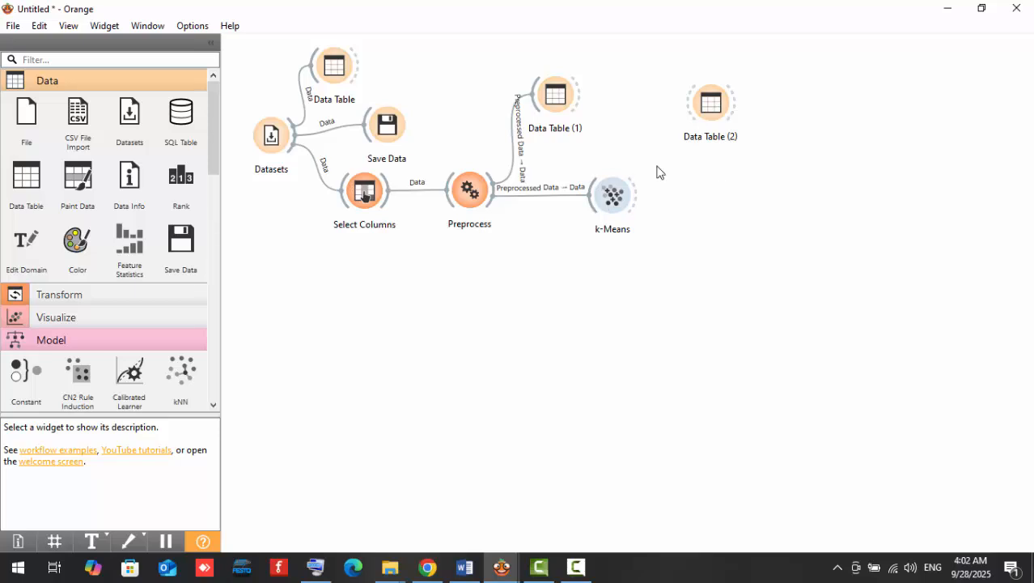
drag(637, 195, 695, 109)
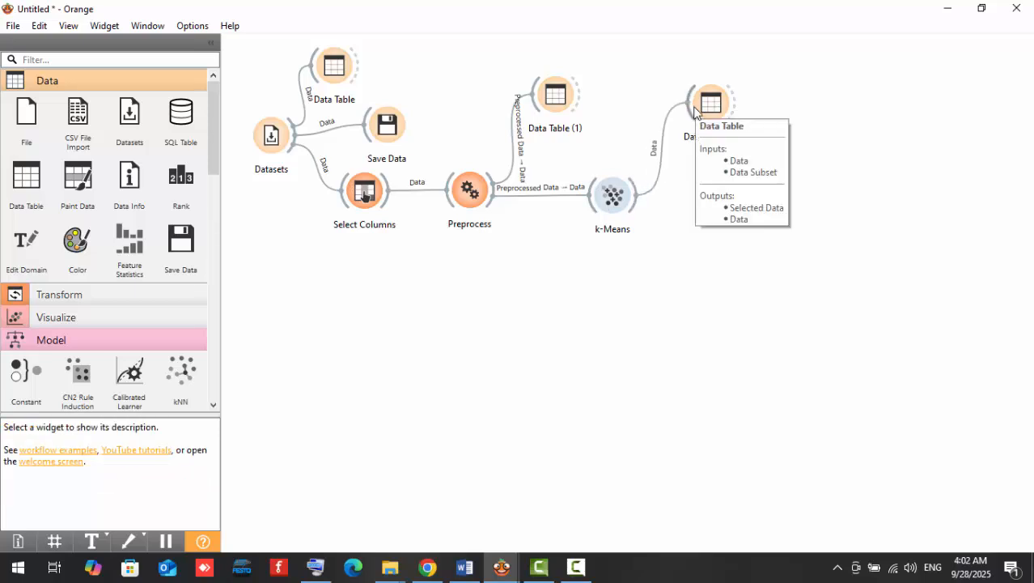
- Set the fixed number of clusters in k-Means to 10 and close its settings
double_click(616, 201)
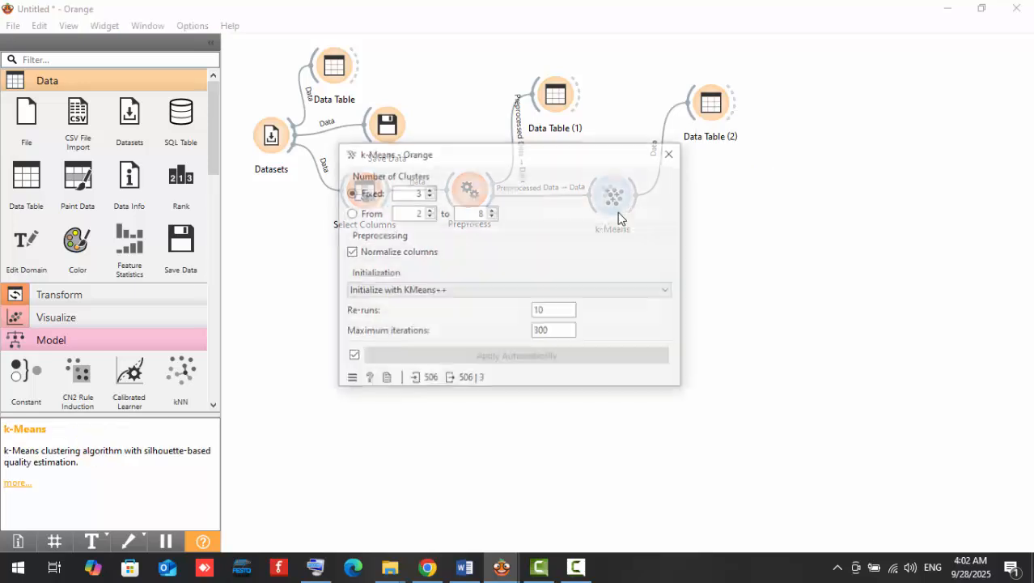
click(428, 189)
click(429, 189)
click(429, 189)
click(429, 189)
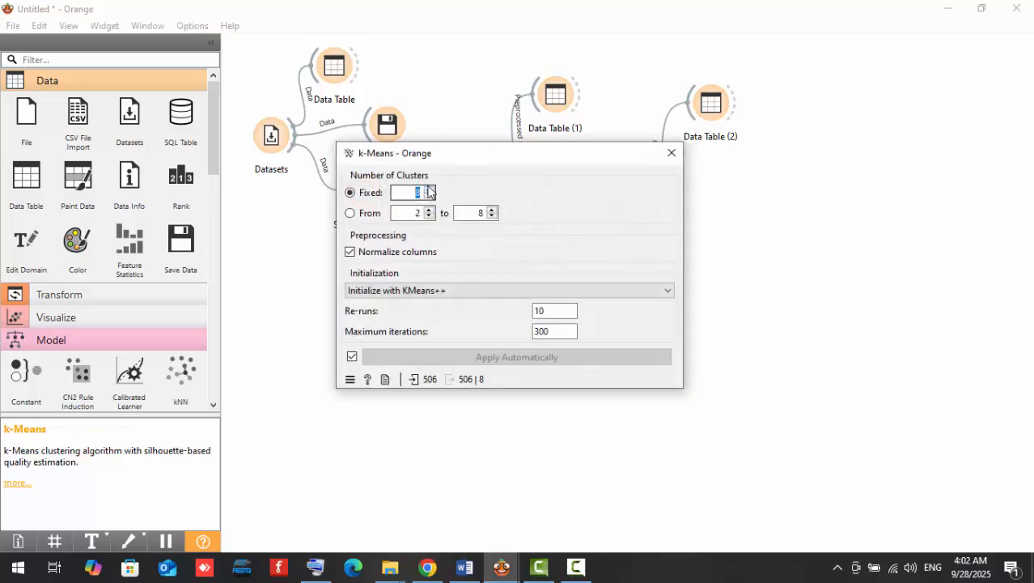
click(429, 188)
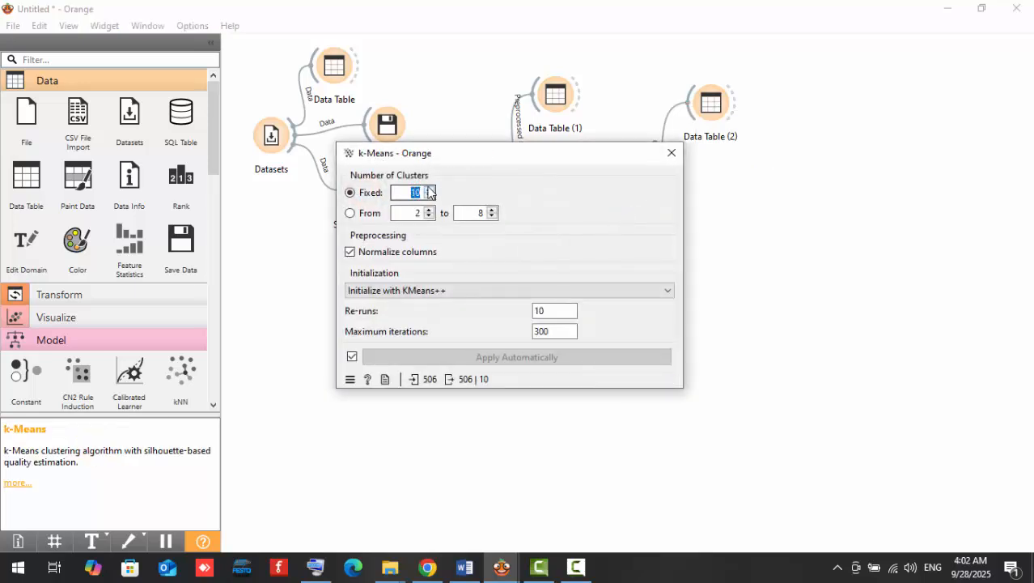
click(671, 154)
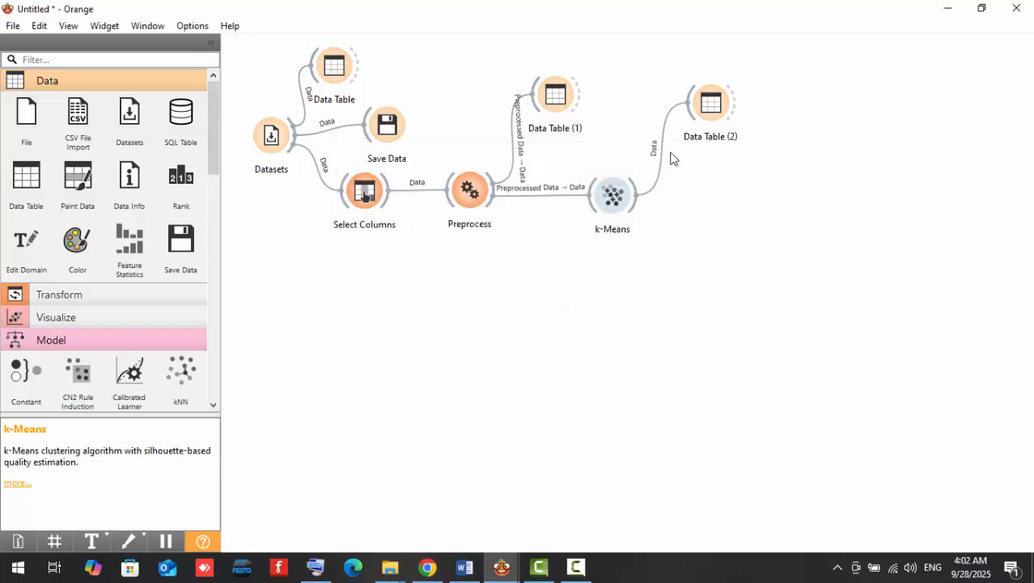
- Examine the Cluster and Silhouette columns throughout the Data Table connected to k-Means and close it
double_click(707, 110)
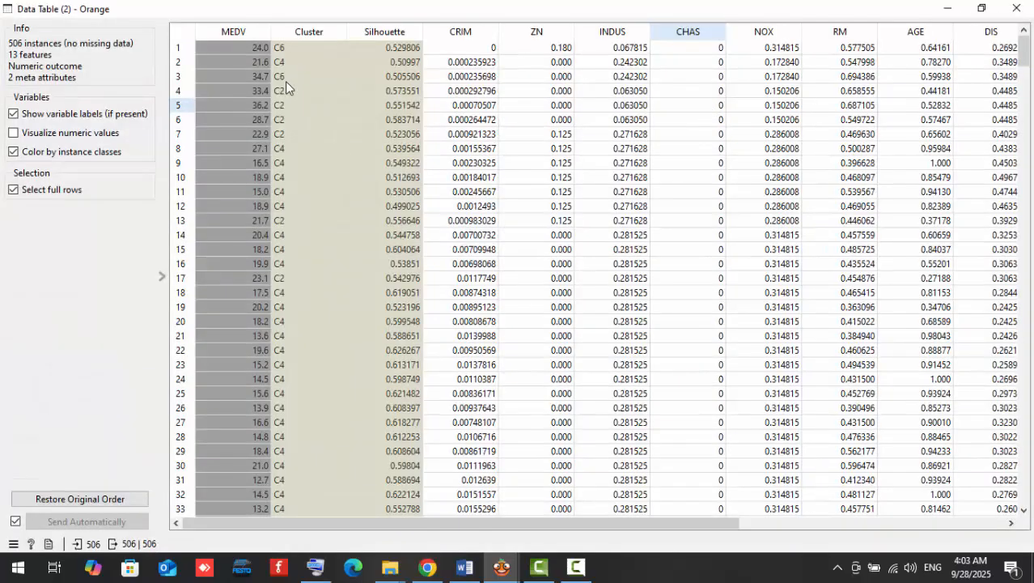
drag(278, 62, 324, 482)
scroll(351, 442, down, 9)
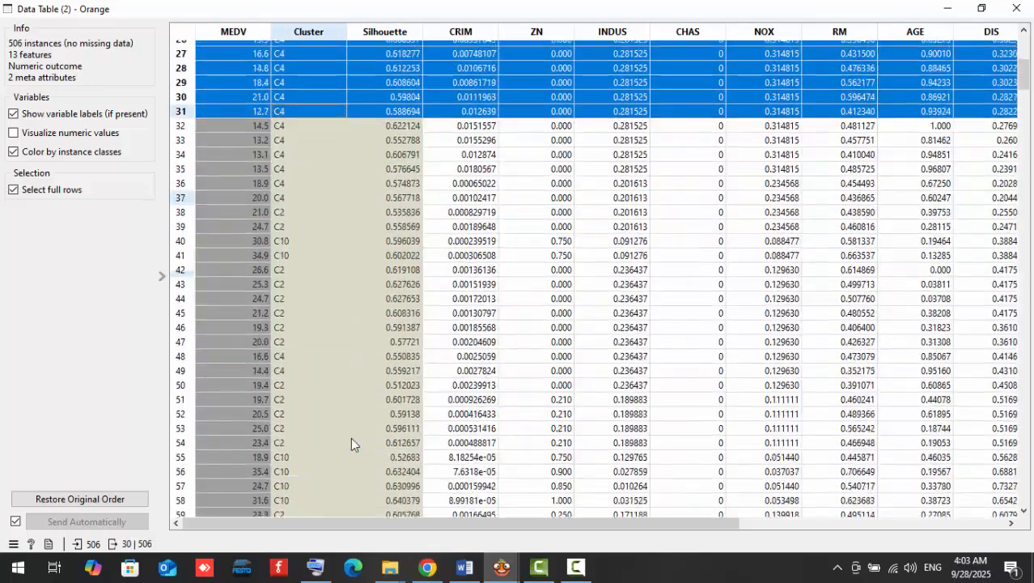
scroll(351, 444, down, 20)
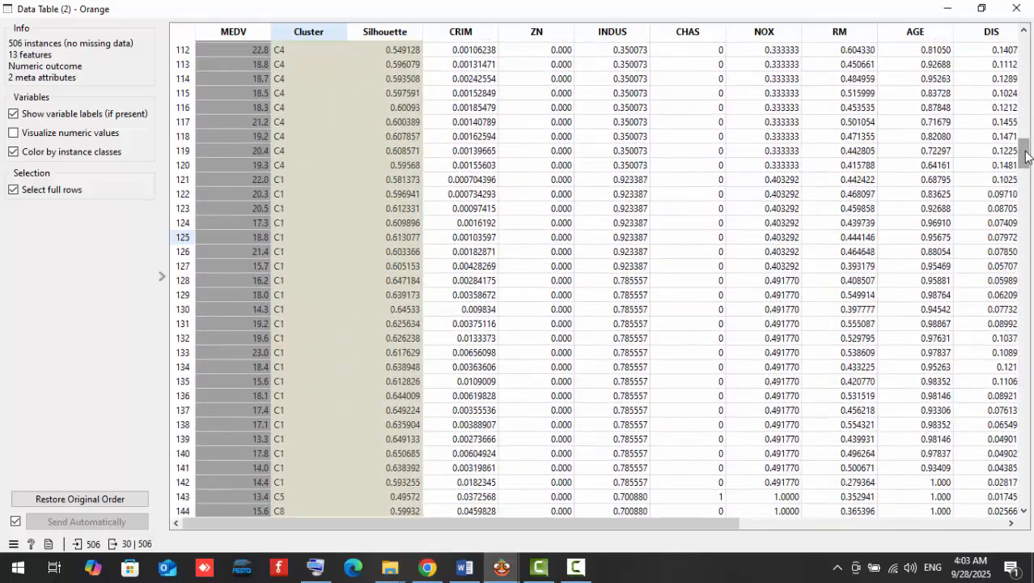
drag(1026, 156, 1024, 488)
drag(1024, 489, 1024, 93)
click(1017, 9)
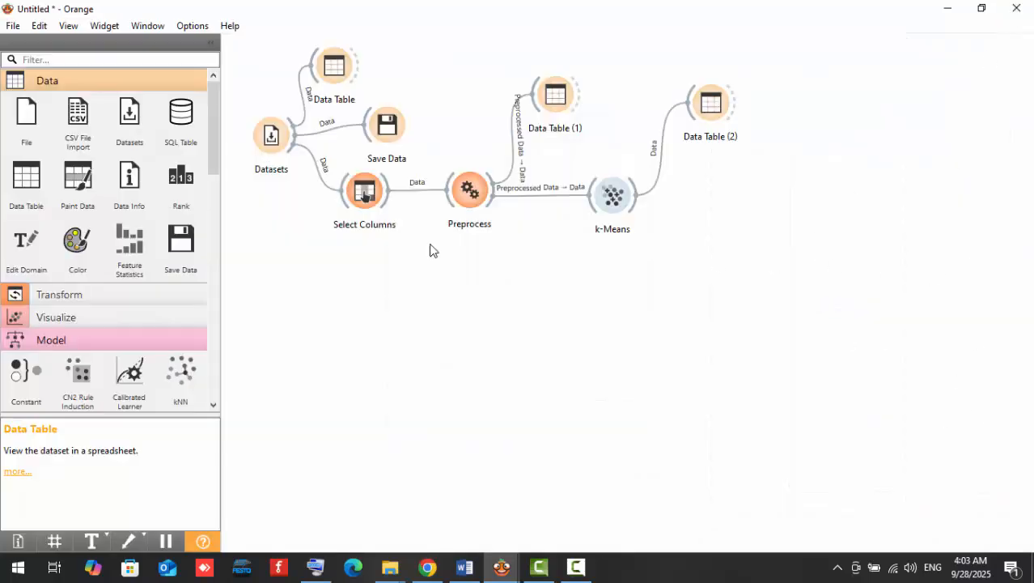
- Add a DBSCAN widget connected to Preprocess and review its parameters and neighbour-distance graph
scroll(95, 340, down, 3)
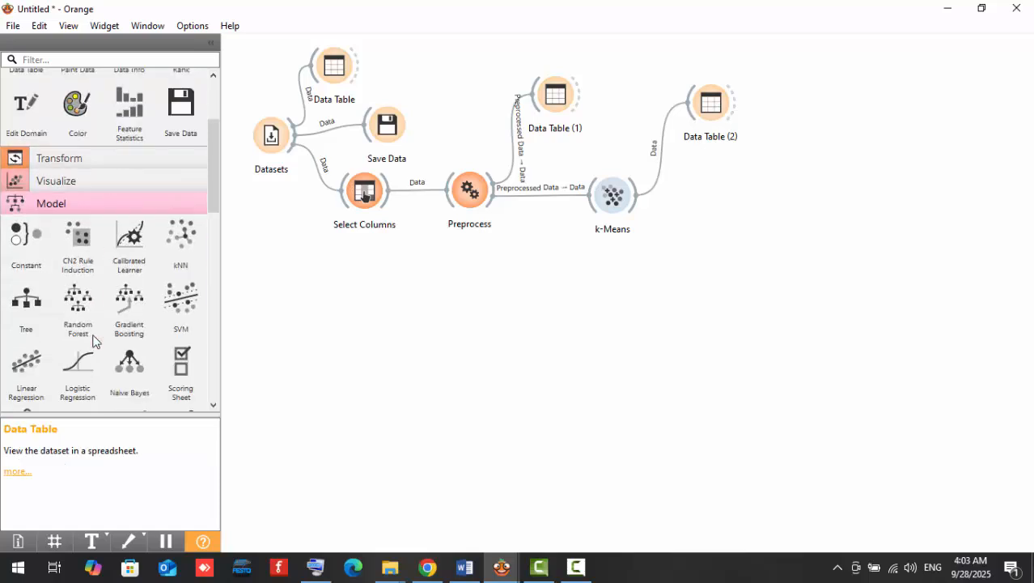
scroll(92, 340, down, 10)
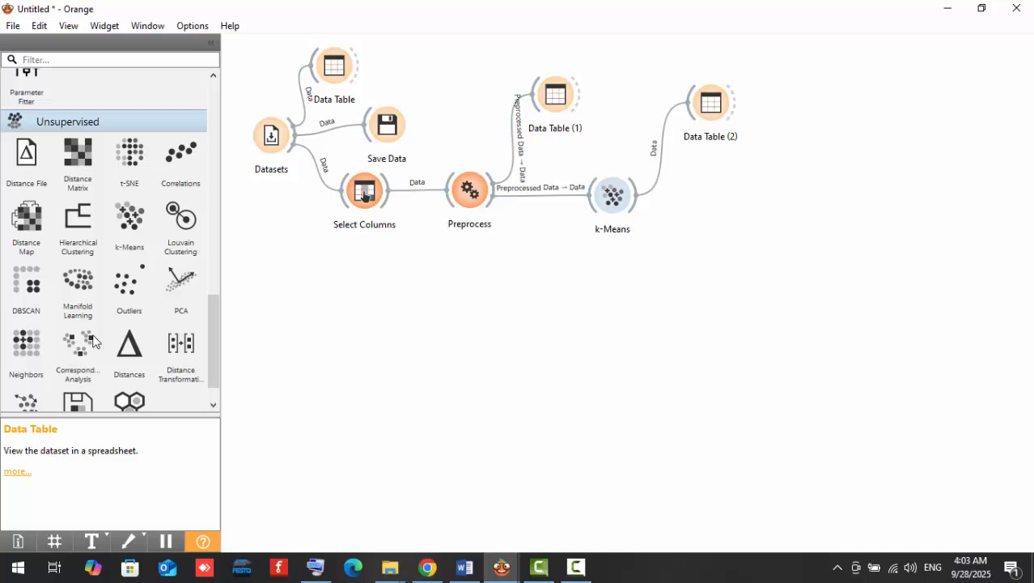
drag(30, 285, 613, 293)
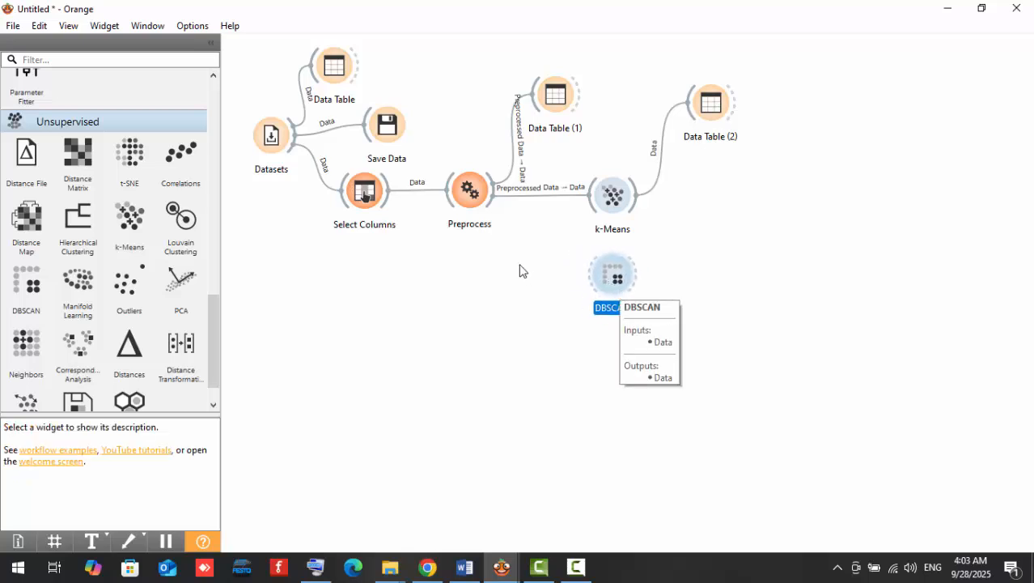
drag(489, 208, 599, 290)
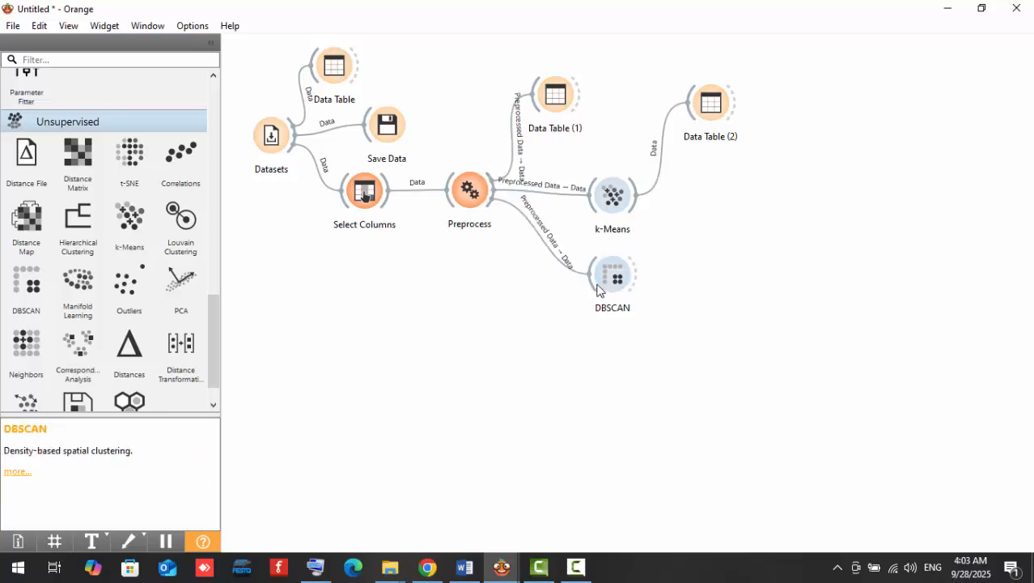
double_click(600, 287)
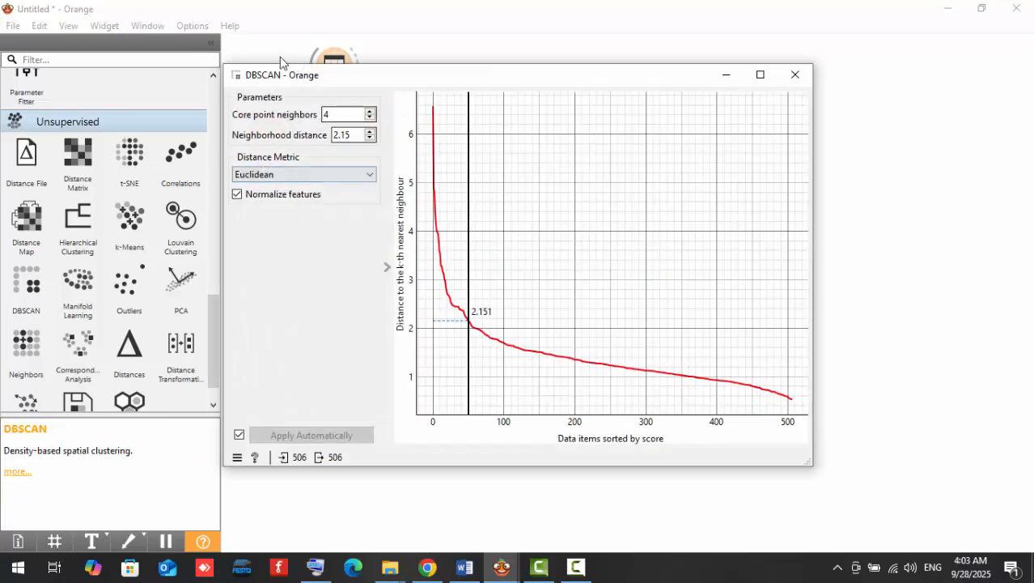
click(794, 74)
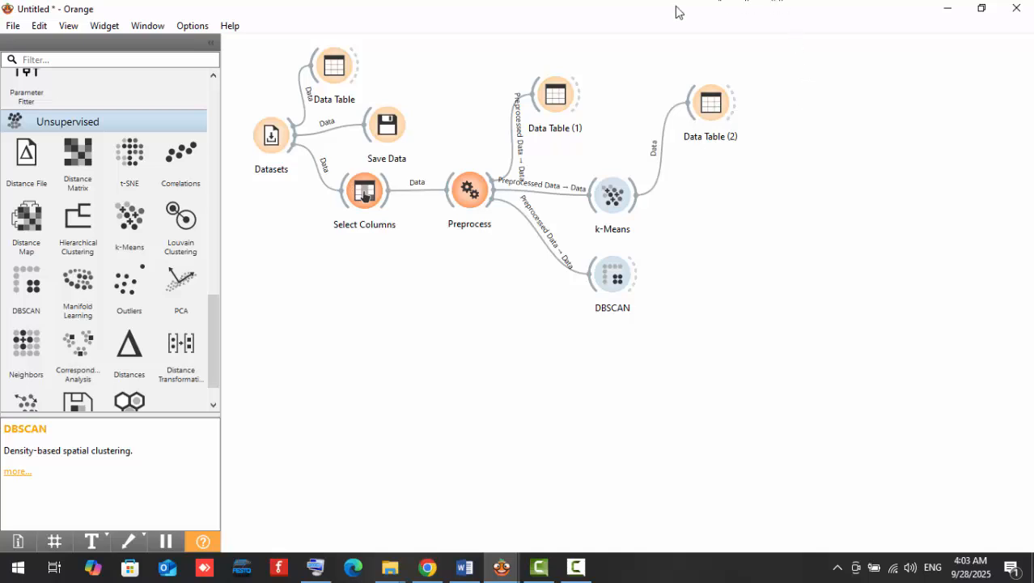
- Open the Save Data settings, switch to File Explorer and delete housing.tab from the session04 folder
click(390, 131)
double_click(390, 131)
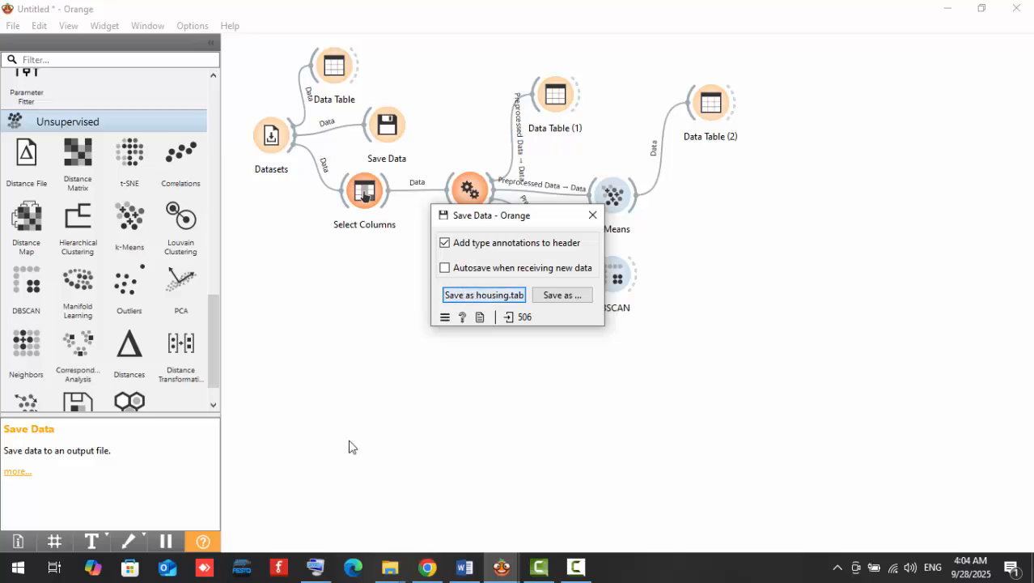
mouse_move(390, 566)
mouse_move(362, 538)
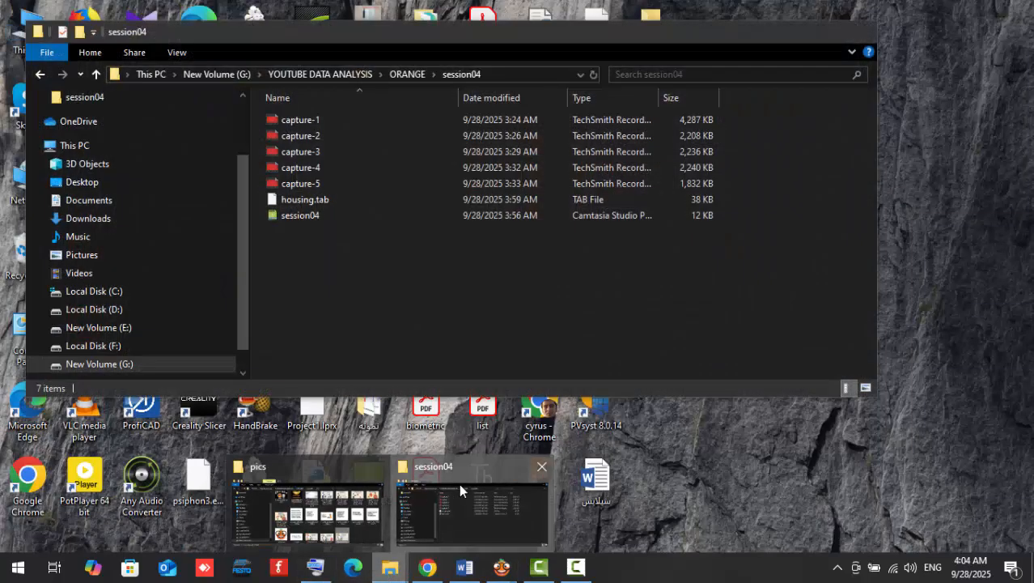
click(459, 483)
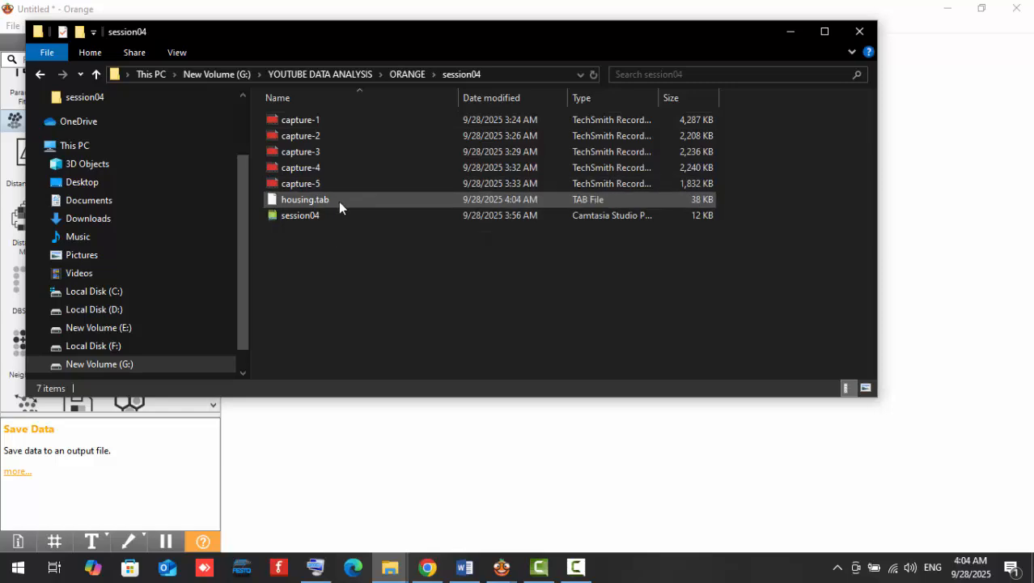
click(340, 202)
key(Delete)
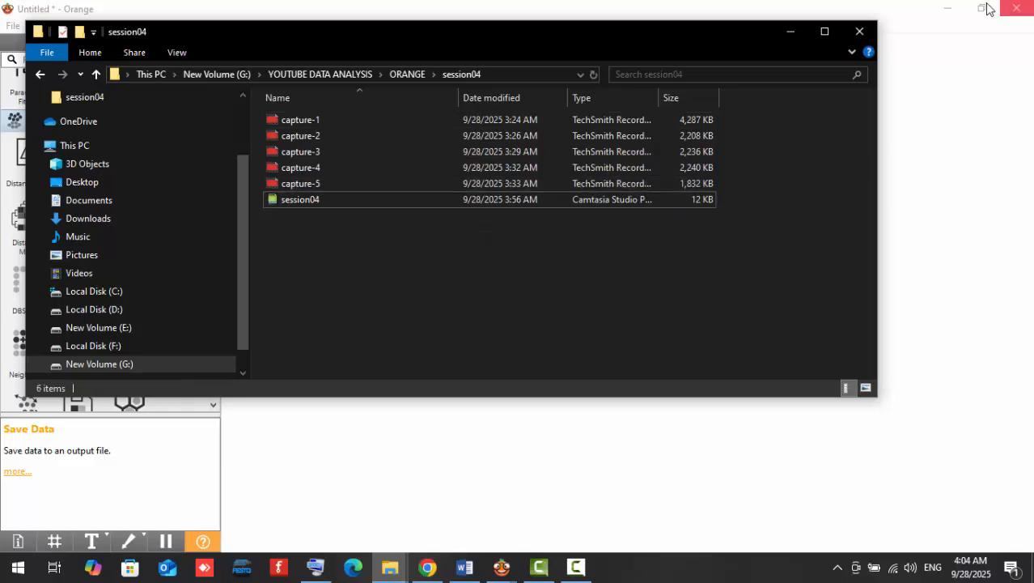
click(791, 30)
- Save the Housing data again as housing.tab from the first Save Data widget, and delete that file from session04 through the save dialog
double_click(386, 126)
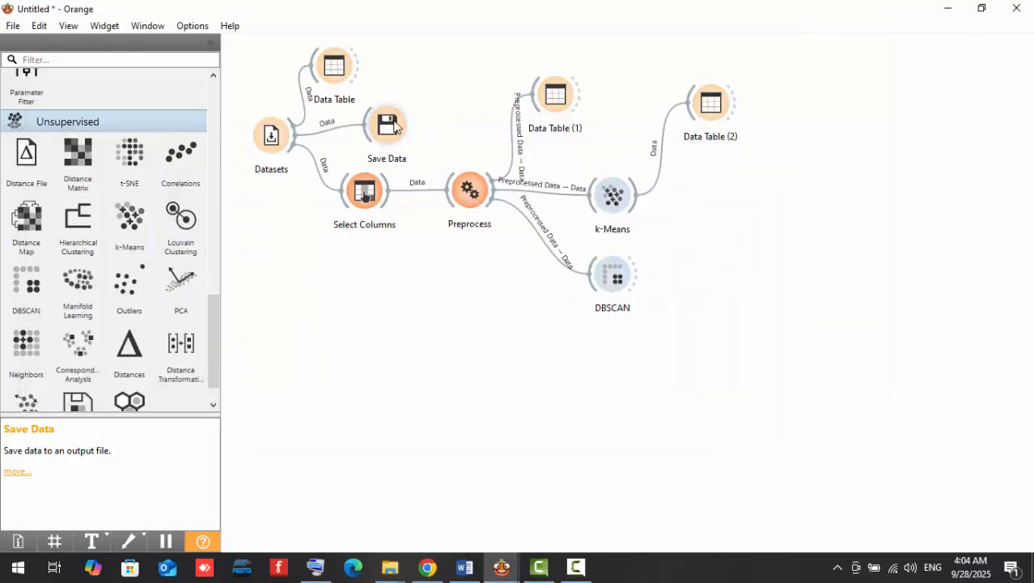
click(472, 298)
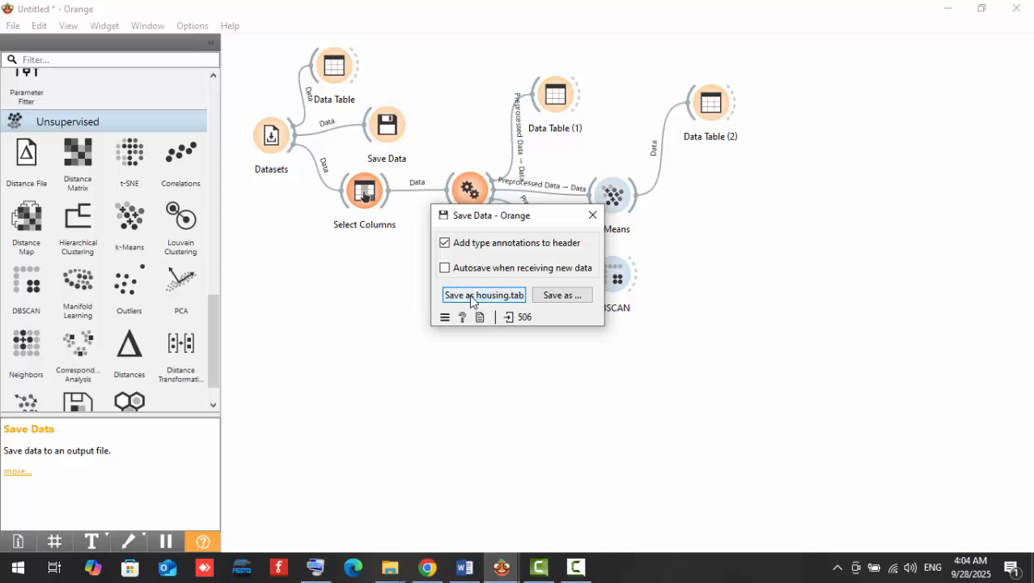
click(555, 300)
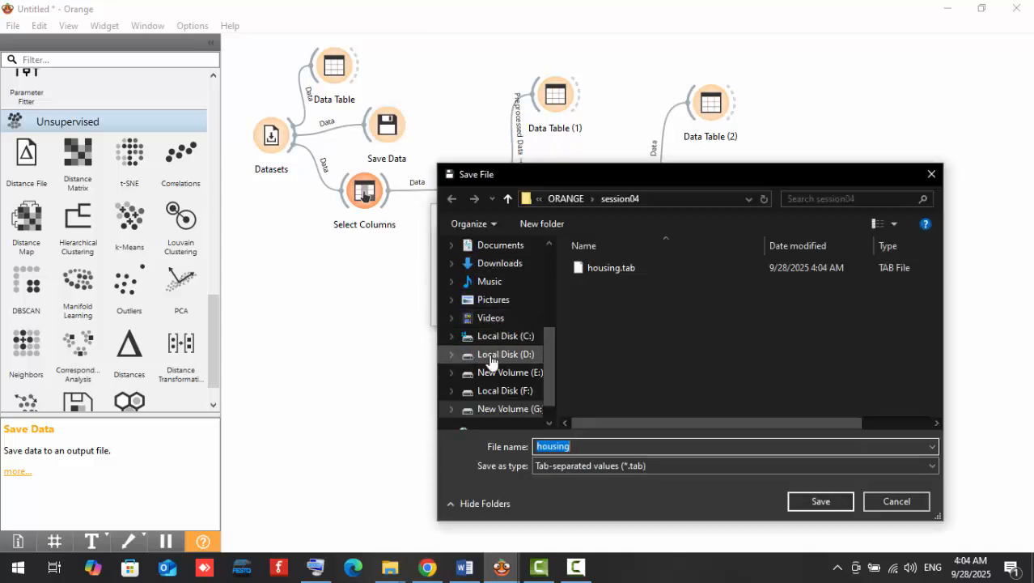
click(590, 273)
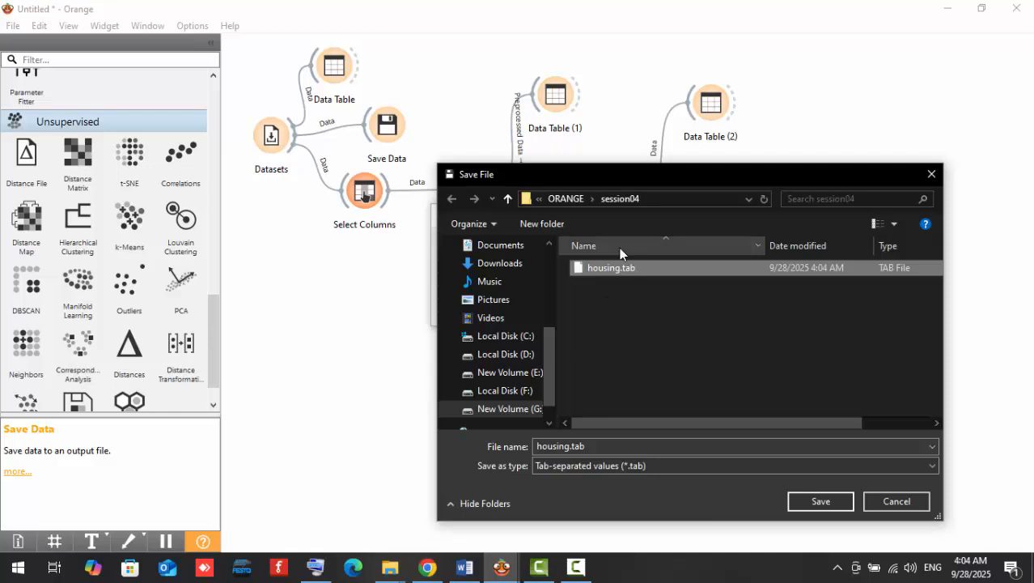
key(Delete)
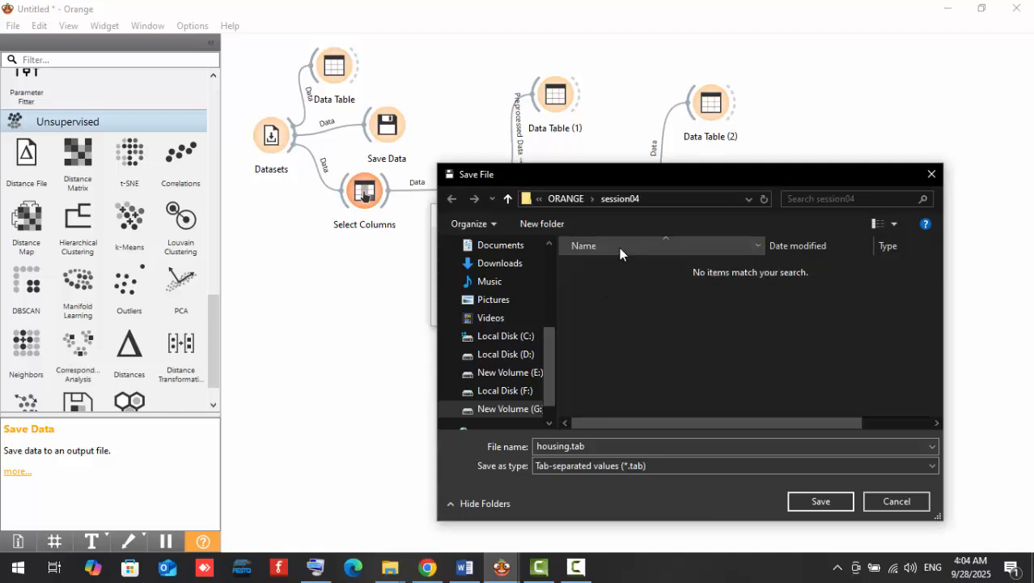
- Save the Housing data in session04 as the comma-separated file housing.csv and close the Save Data settings
click(611, 463)
click(647, 492)
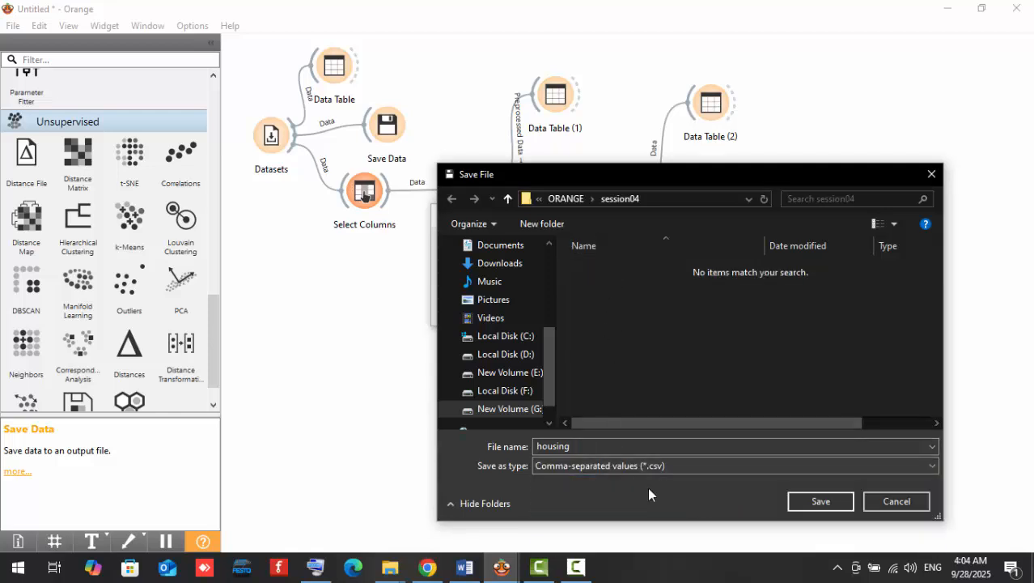
click(834, 508)
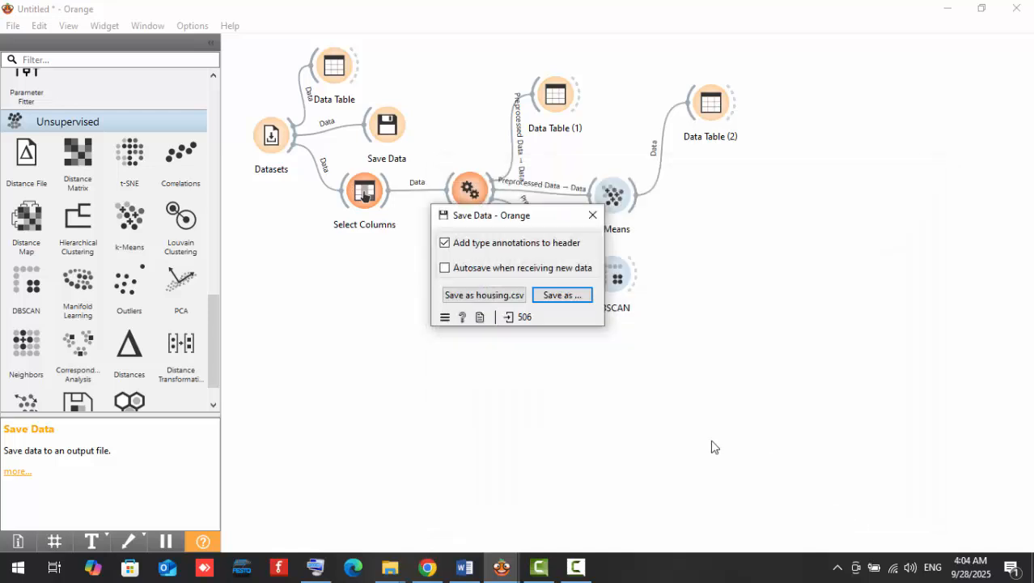
click(467, 297)
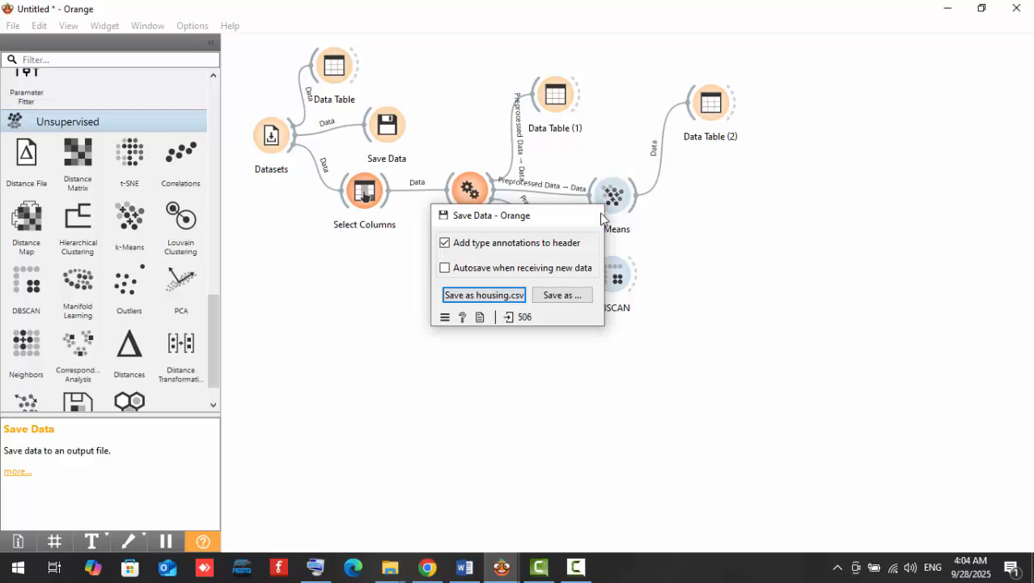
click(555, 323)
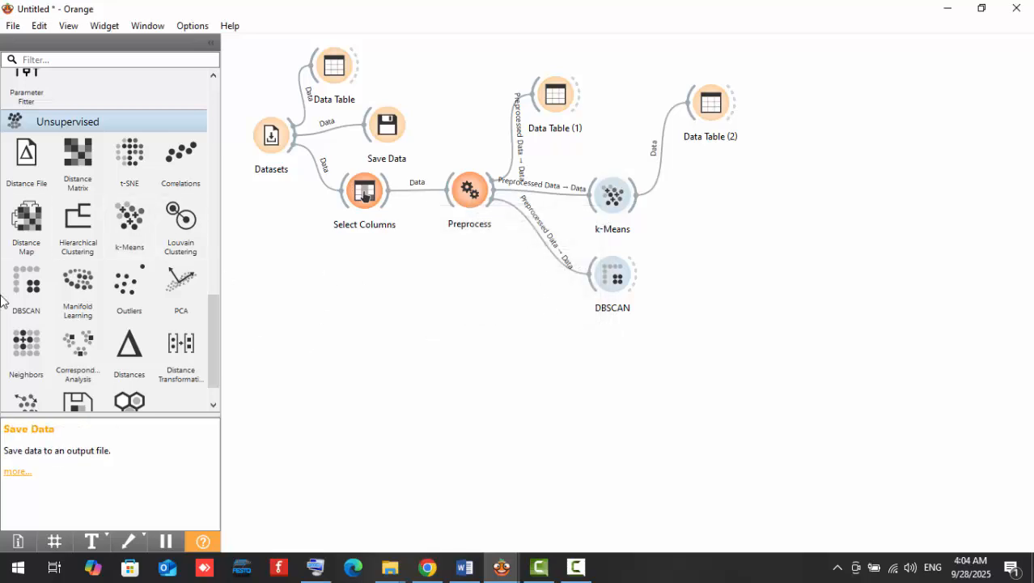
- Add a second Save Data widget to the workflow and connect it to the DBSCAN output
scroll(52, 290, up, 10)
drag(180, 243, 710, 289)
click(740, 280)
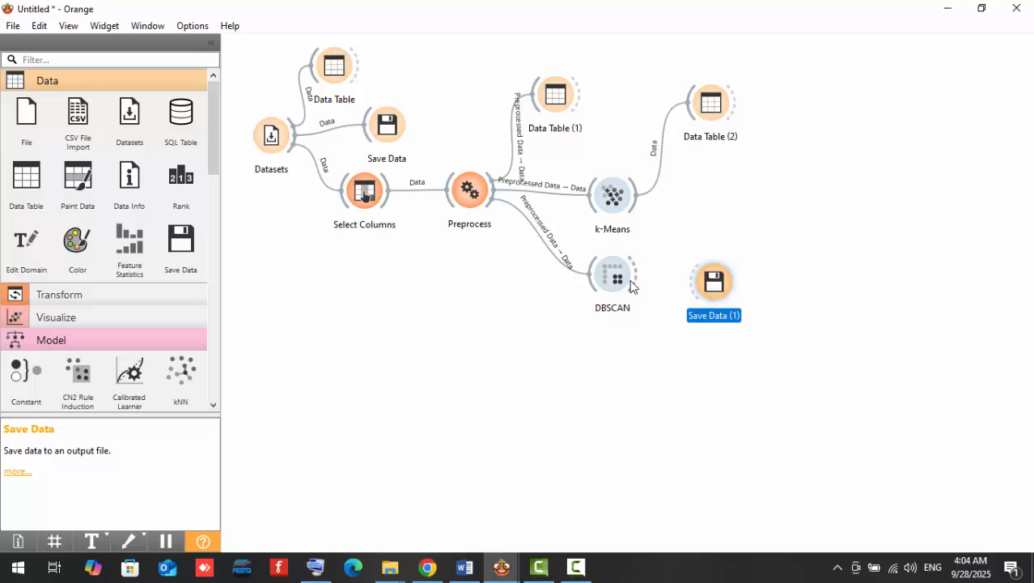
drag(631, 285, 712, 281)
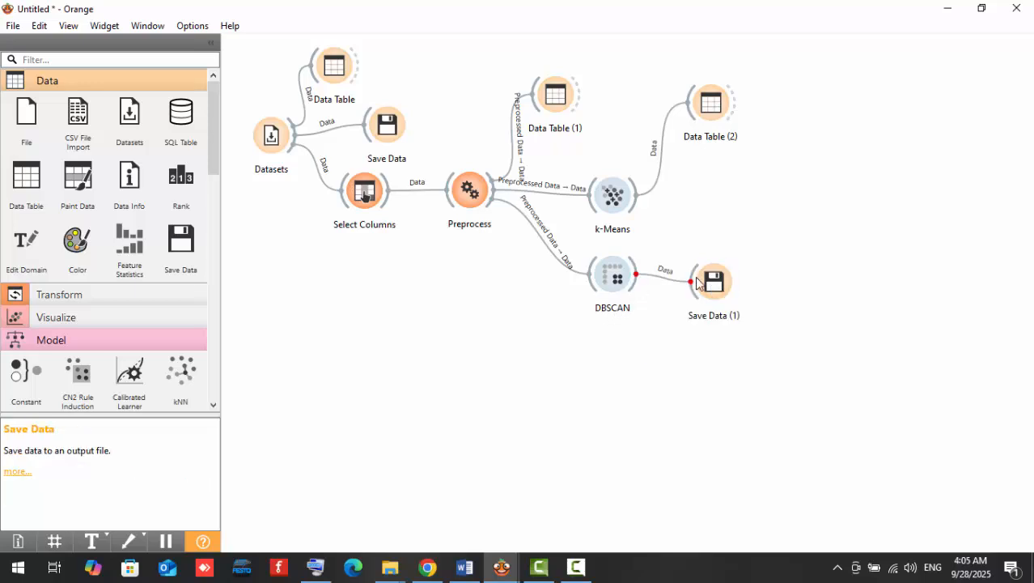
- Start saving the DBSCAN output and browse to YOUTUBE DATA ANALYSIS > ORANGE > session04 on drive G
double_click(714, 281)
click(505, 294)
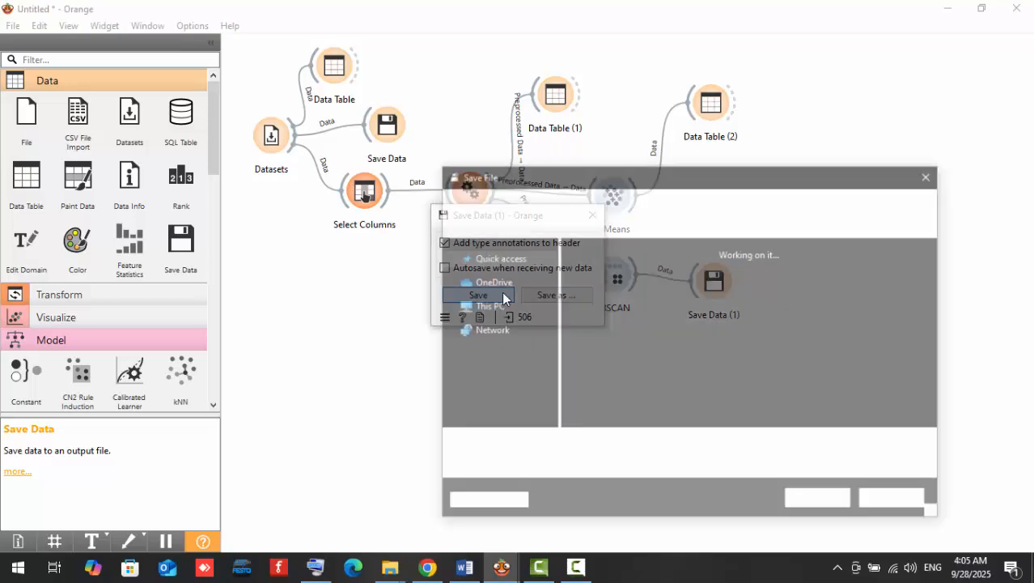
scroll(478, 382, down, 4)
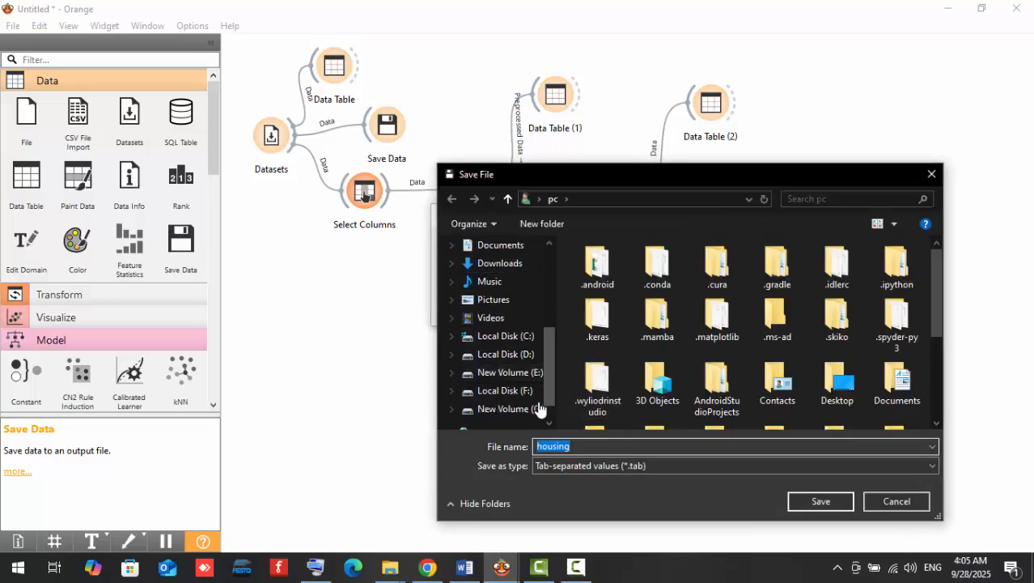
click(506, 409)
scroll(603, 379, down, 2)
double_click(636, 344)
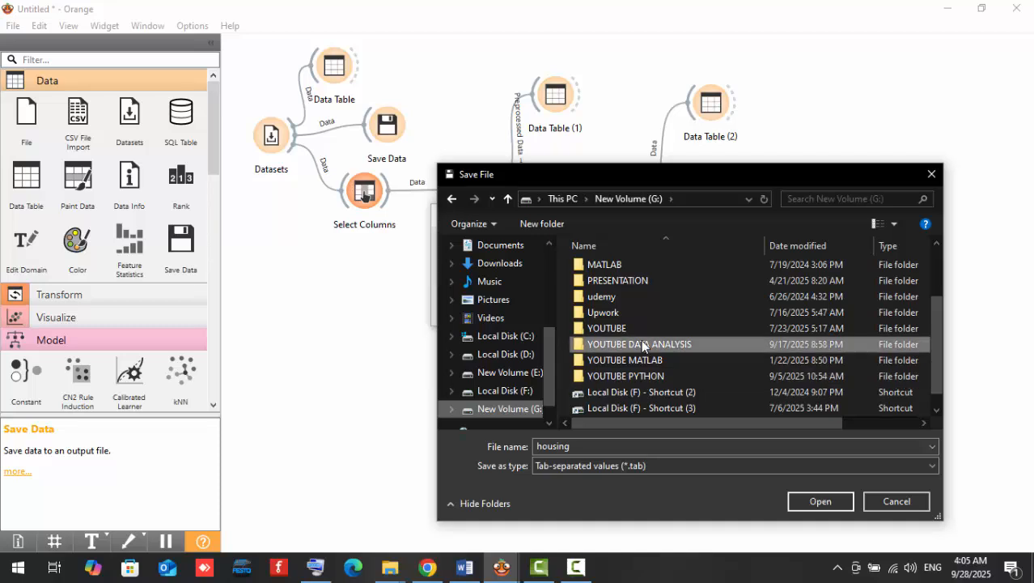
click(598, 270)
double_click(598, 271)
double_click(611, 343)
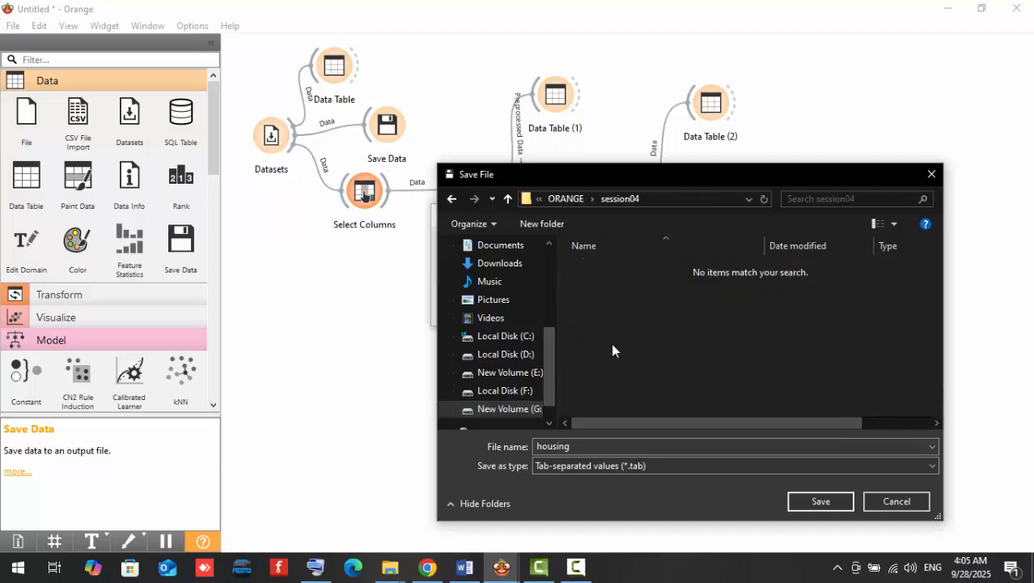
- Save the DBSCAN output as the comma-separated file "DBSCAN housing" and close the widget's settings
click(612, 465)
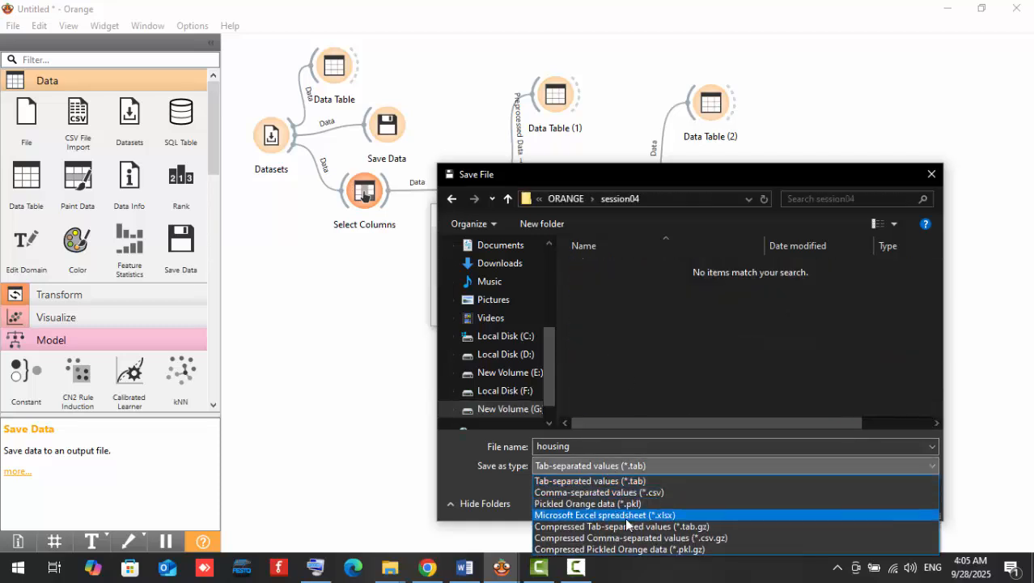
click(621, 491)
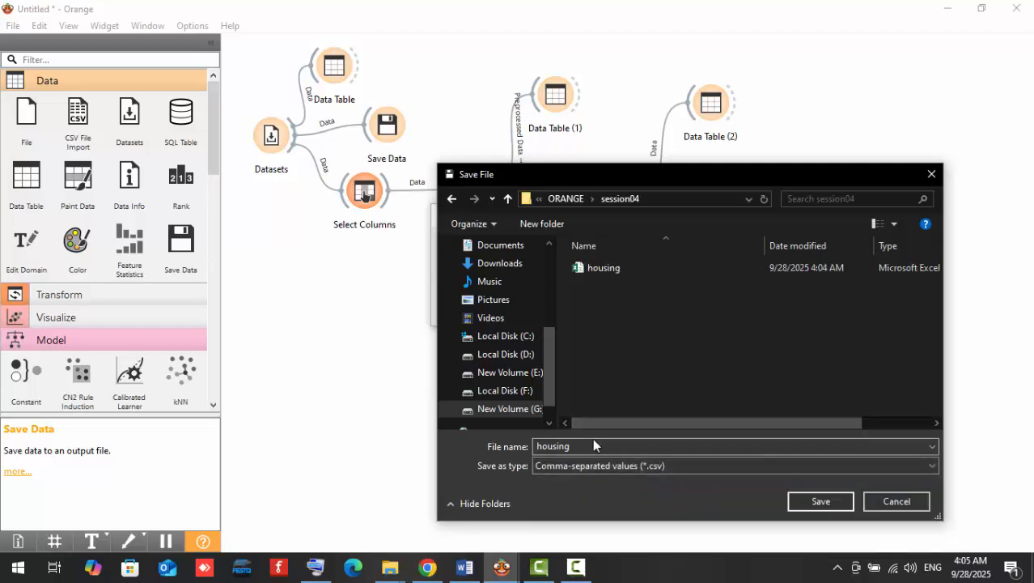
double_click(546, 449)
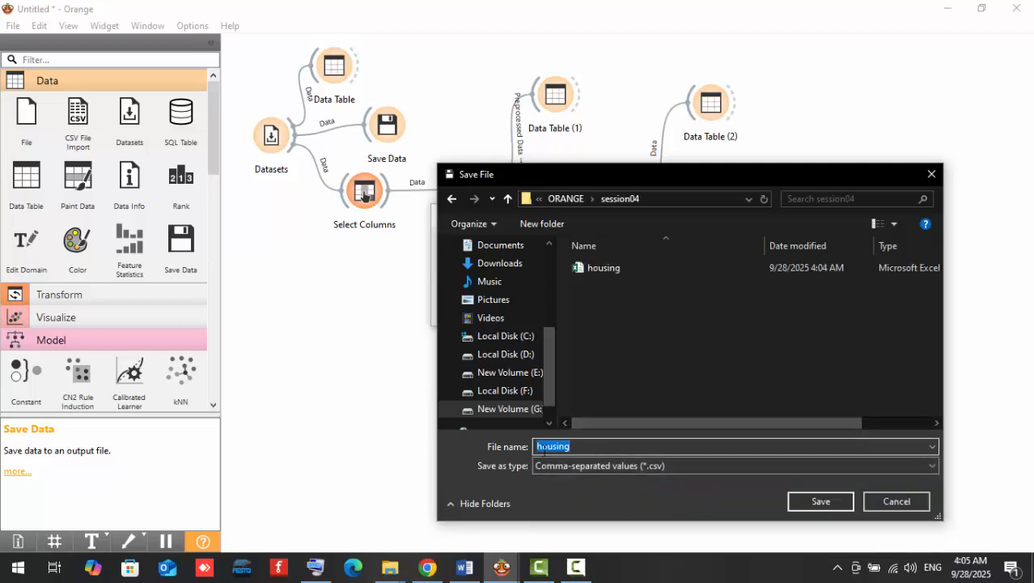
click(538, 448)
double_click(538, 448)
click(538, 447)
text(DBSCAN)
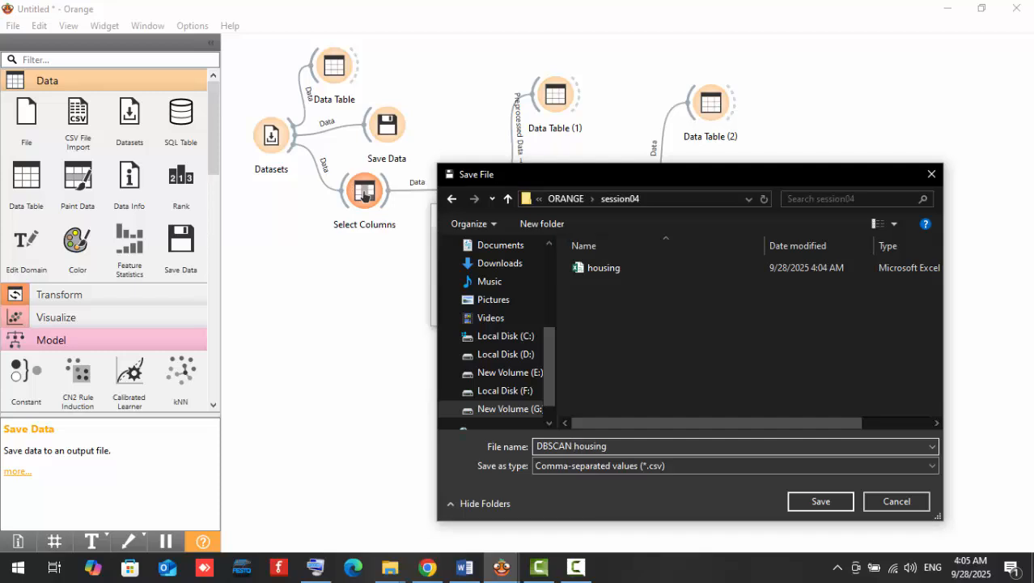
key(BackSpace)
click(817, 500)
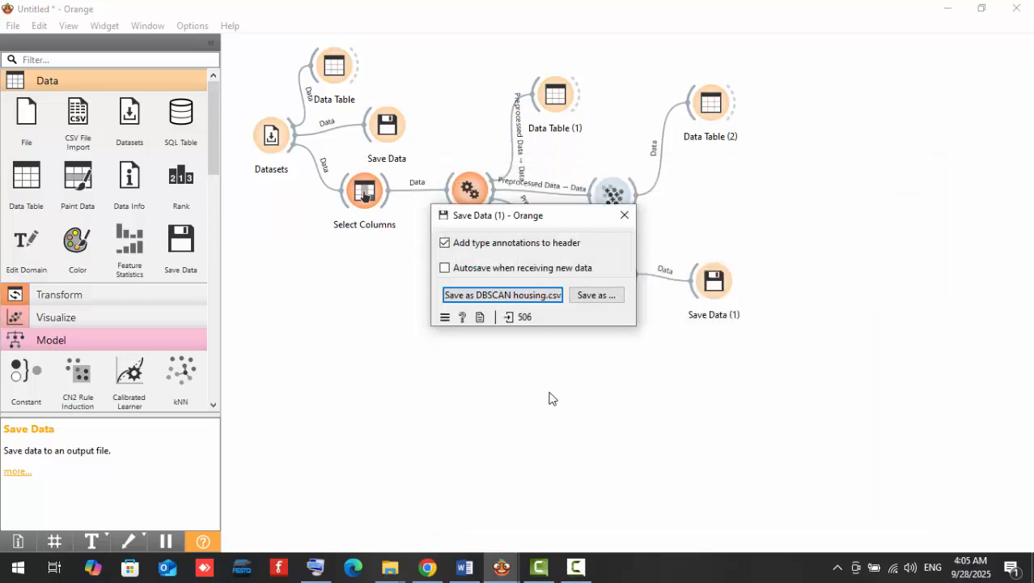
click(624, 215)
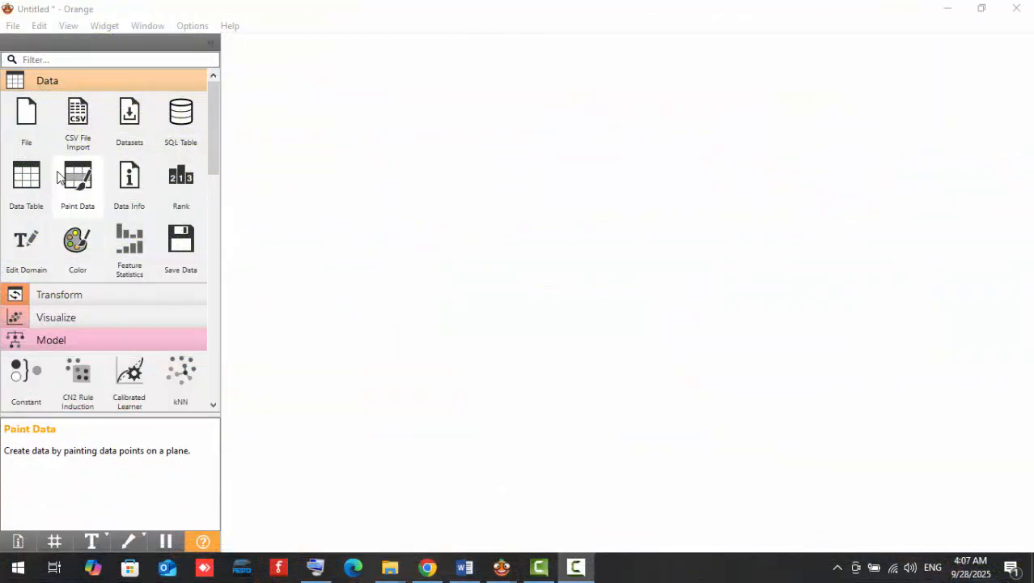
- Add a Datasets widget to the empty canvas, load the Online Retail dataset and close the dataset list
drag(126, 114, 279, 132)
double_click(276, 126)
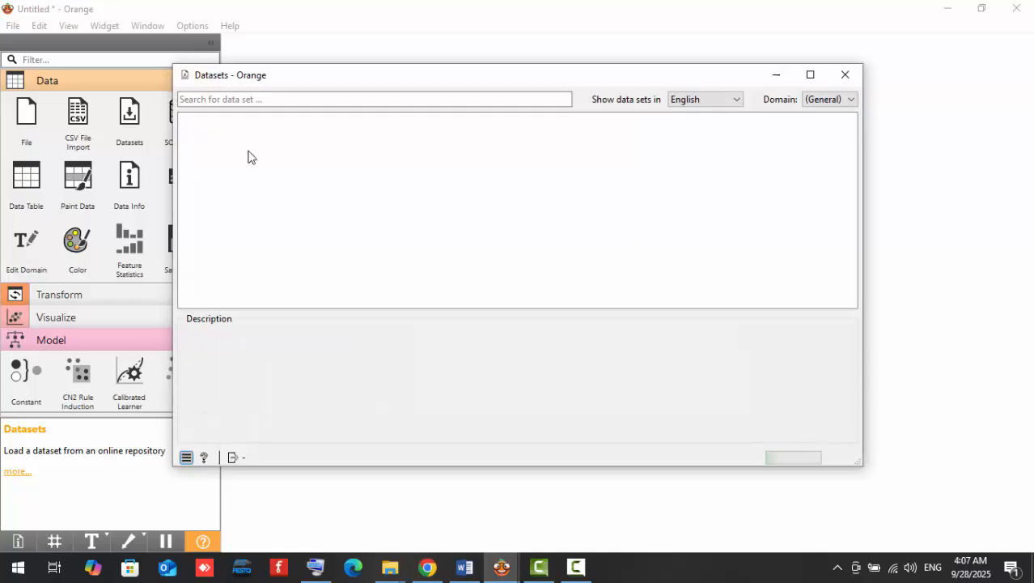
scroll(294, 260, down, 5)
scroll(294, 260, down, 15)
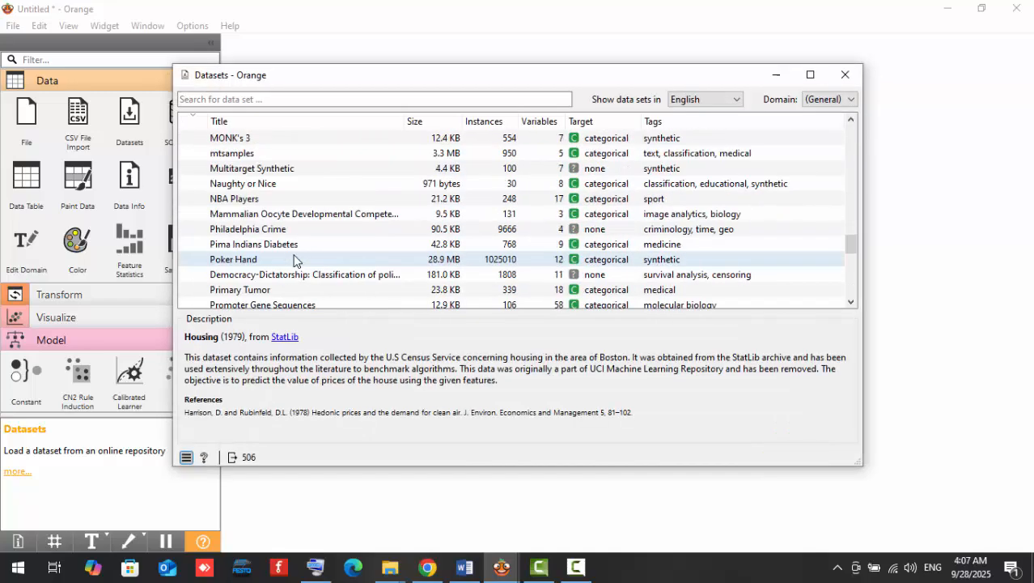
scroll(278, 289, up, 5)
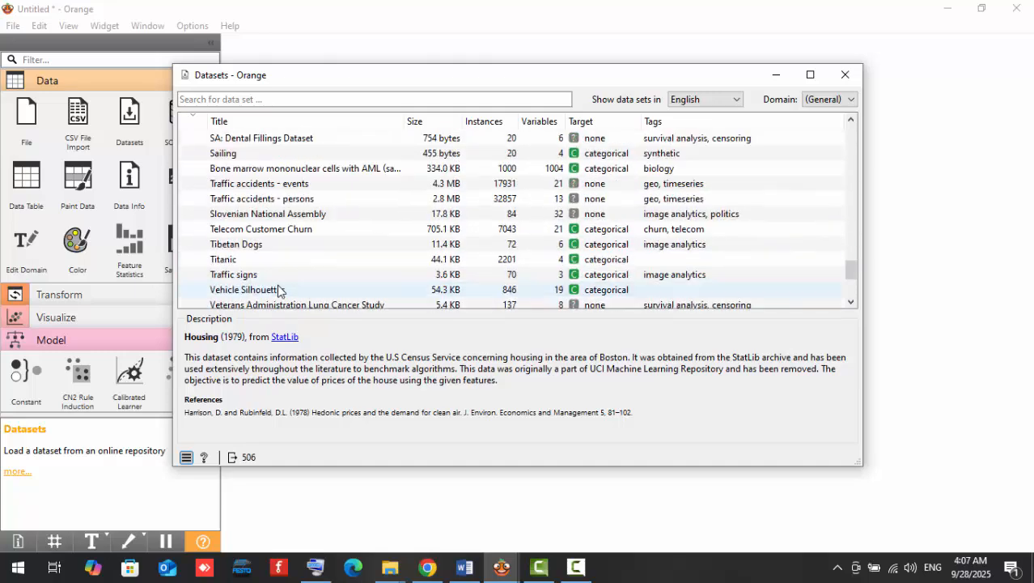
click(252, 185)
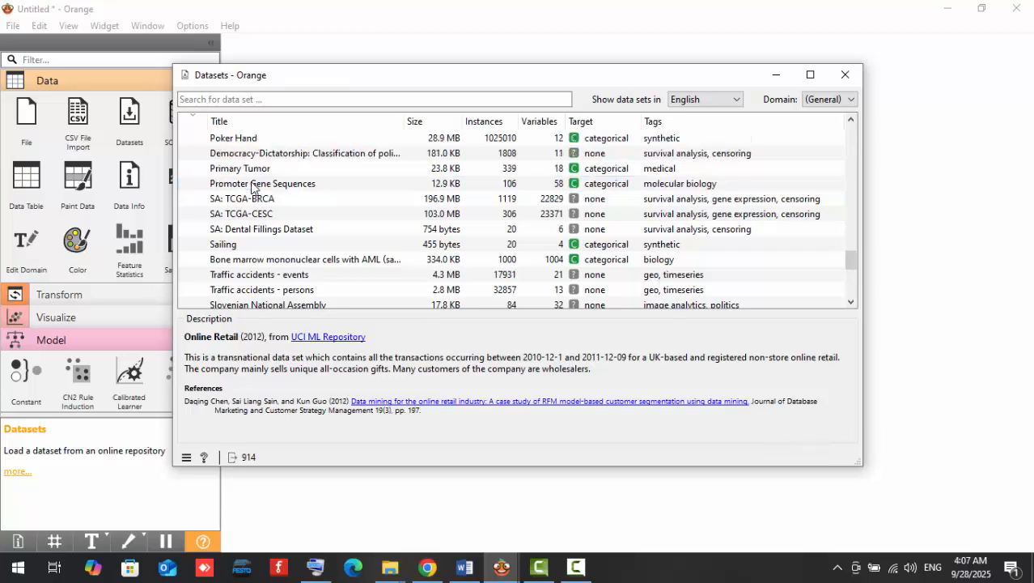
click(846, 75)
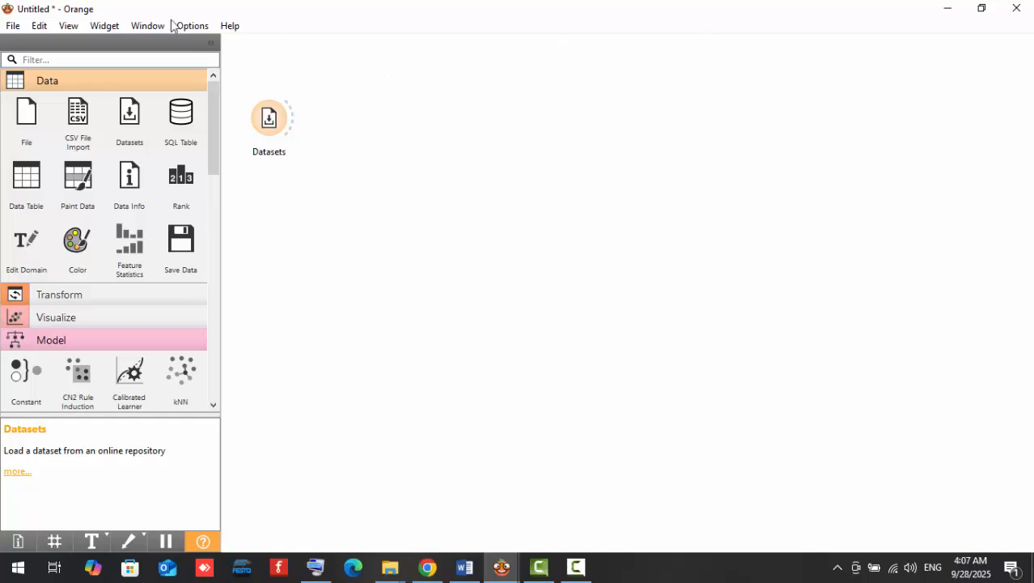
- Add a Data Table connected to Datasets, inspect the Online Retail rows for missing values and close it
drag(26, 179, 356, 45)
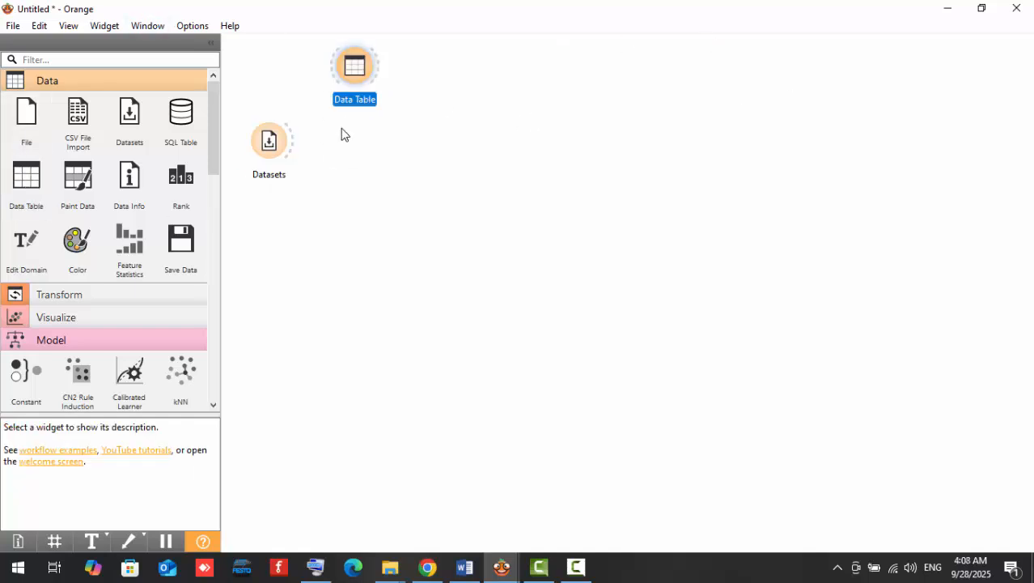
drag(293, 143, 341, 72)
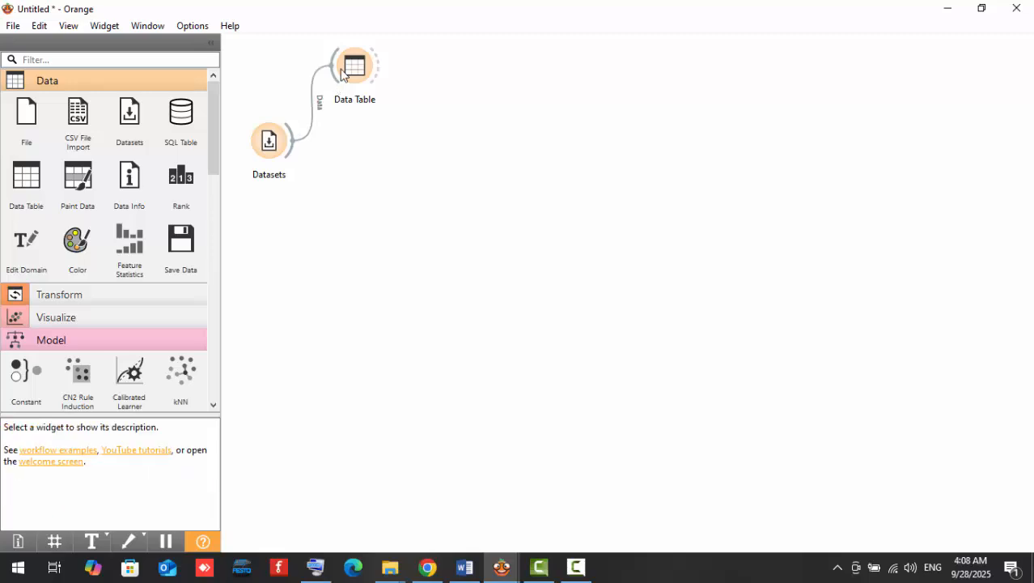
double_click(342, 73)
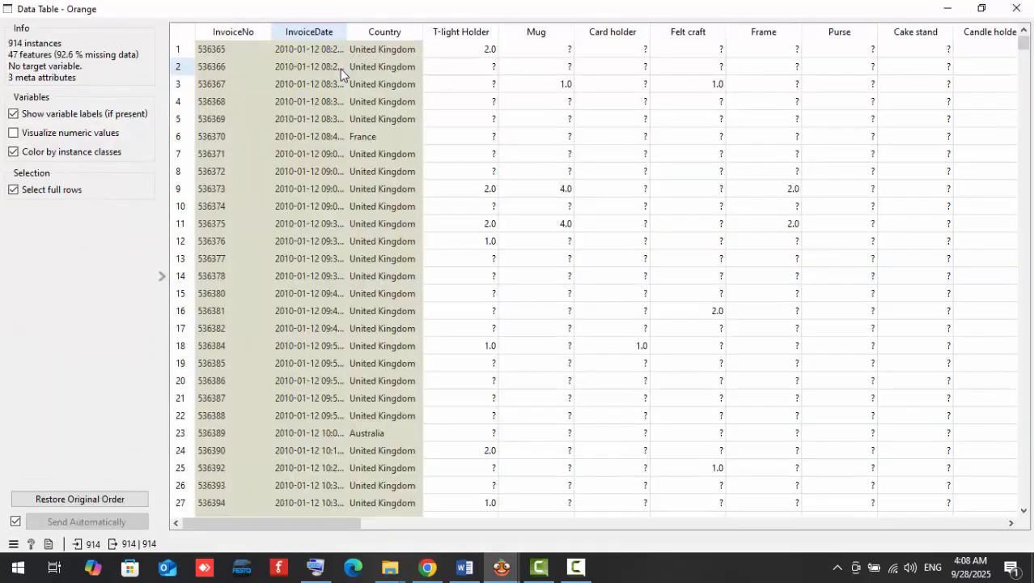
drag(641, 85, 686, 318)
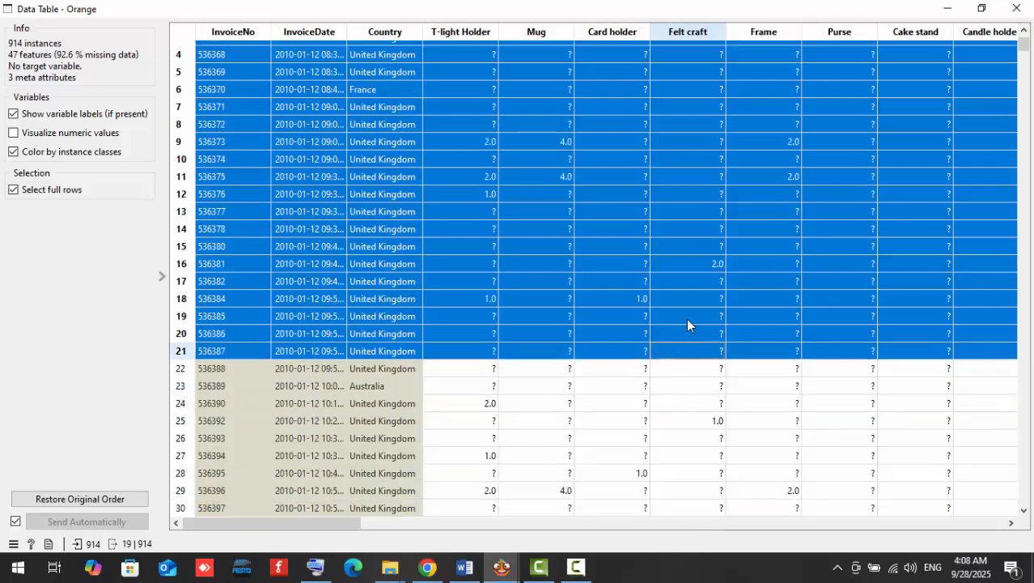
click(1016, 9)
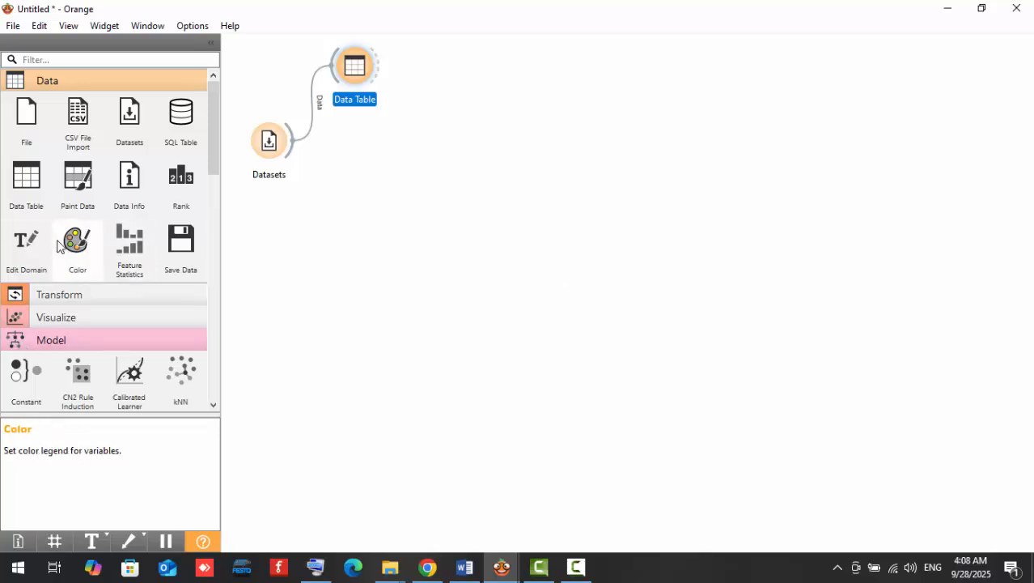
- Add an Impute widget and connect it to the Datasets output
click(45, 296)
scroll(132, 326, down, 3)
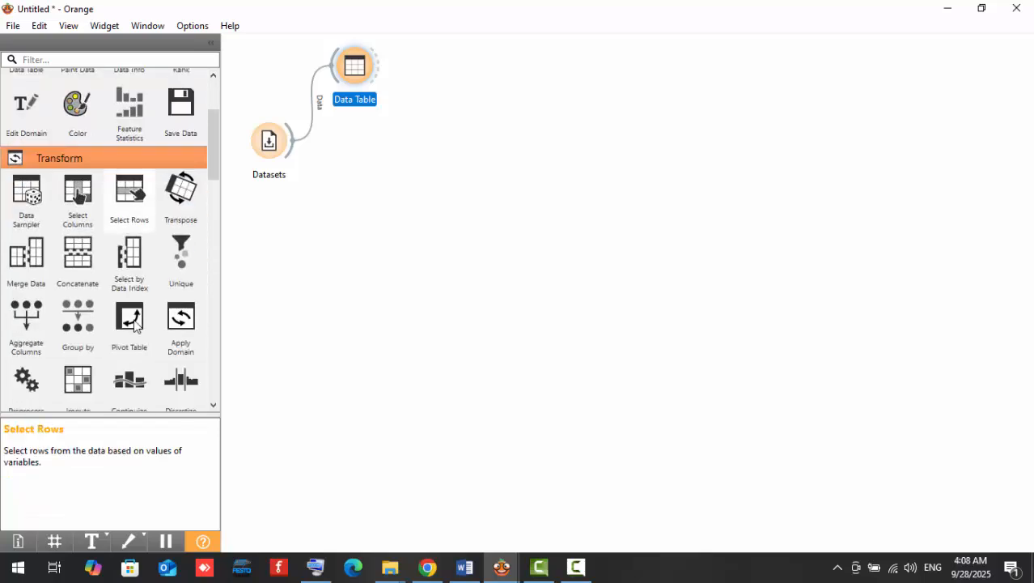
scroll(135, 323, down, 2)
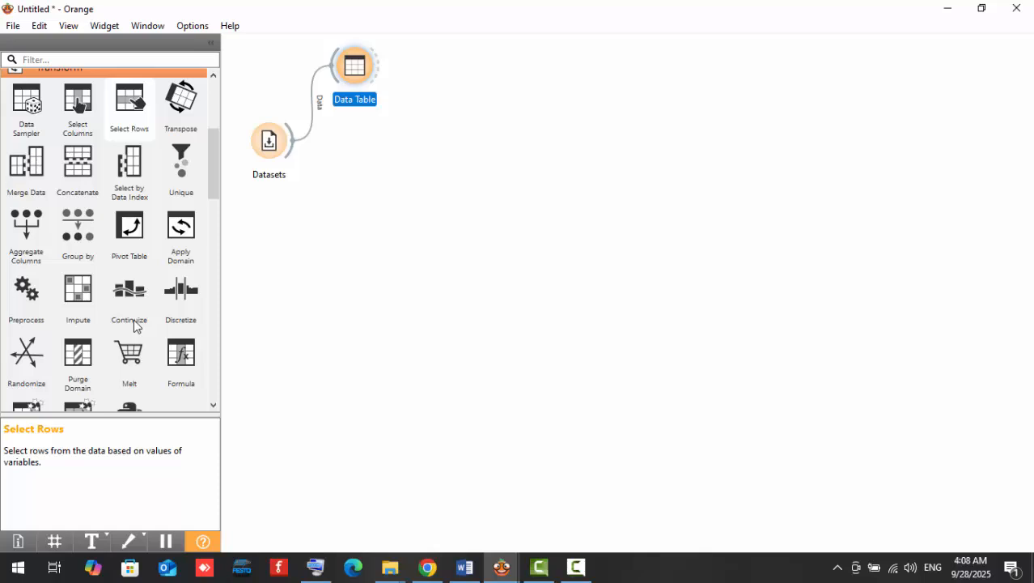
drag(78, 289, 392, 141)
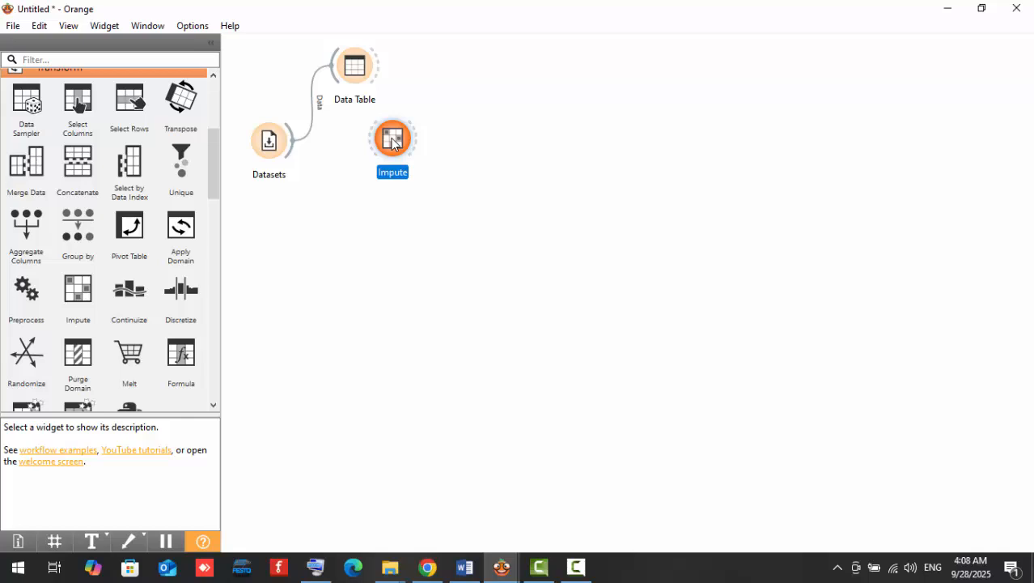
drag(299, 160, 372, 160)
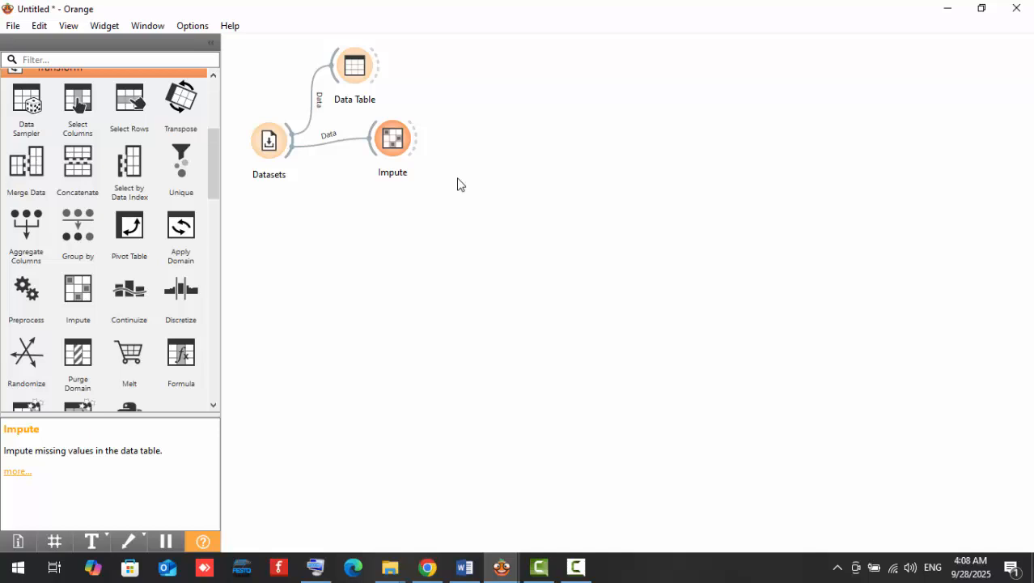
- Set Impute's default method to fixed values with 0 for numeric variables and close its settings
double_click(407, 145)
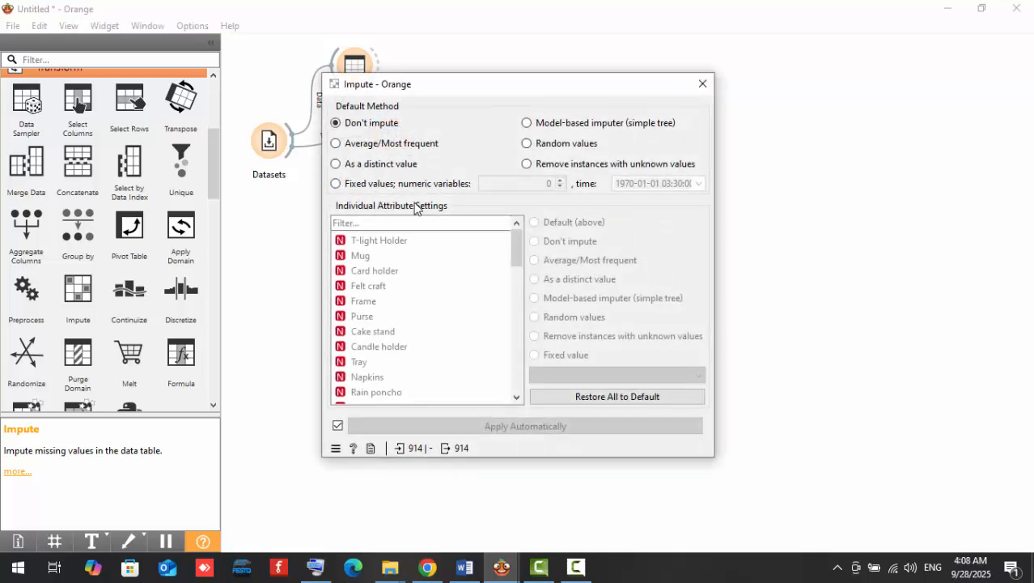
click(336, 185)
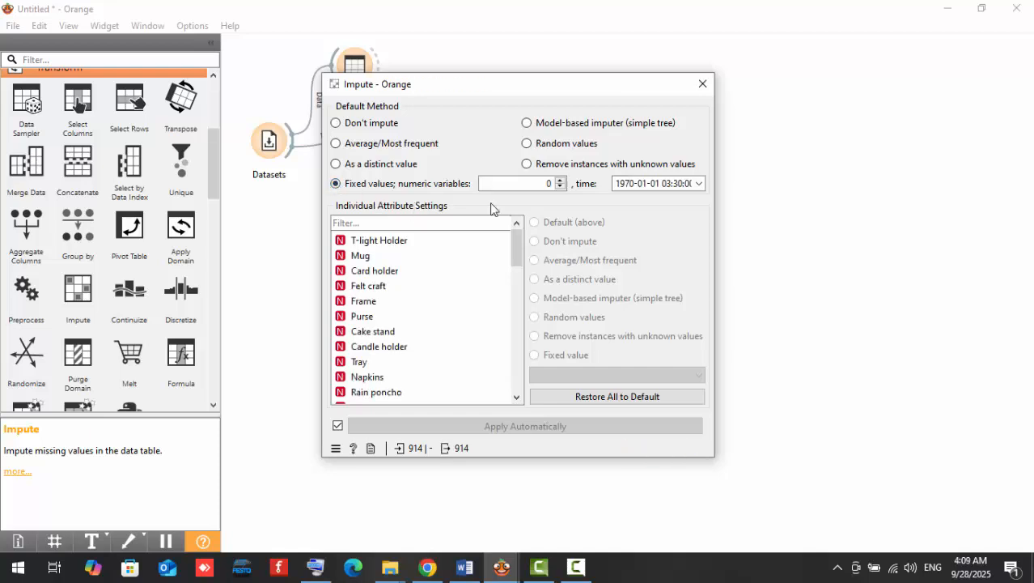
double_click(542, 186)
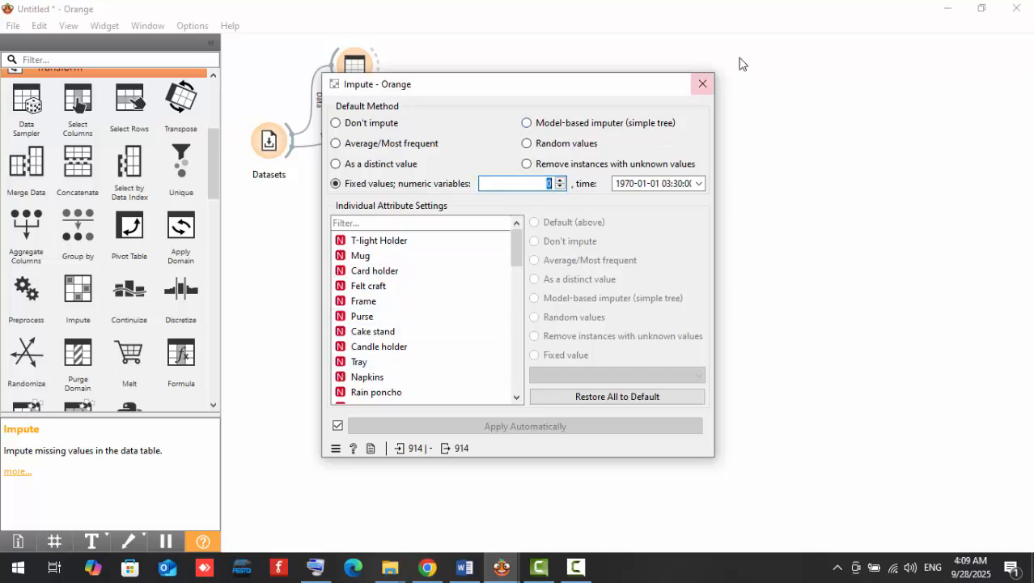
click(703, 83)
- Add a Select Columns widget beside Impute and connect it to the Impute output
scroll(83, 191, up, 3)
scroll(83, 191, up, 2)
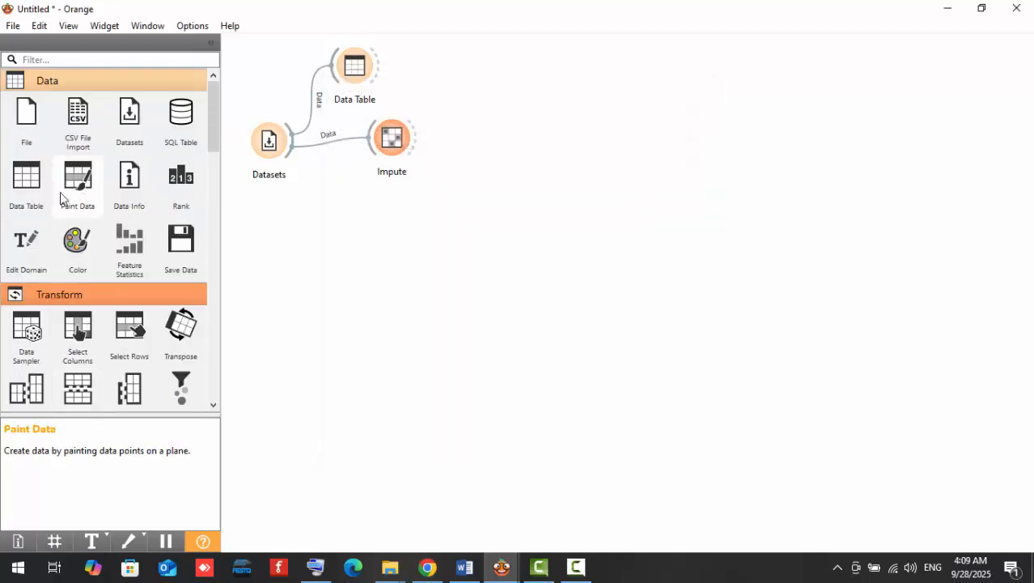
scroll(61, 187, down, 1)
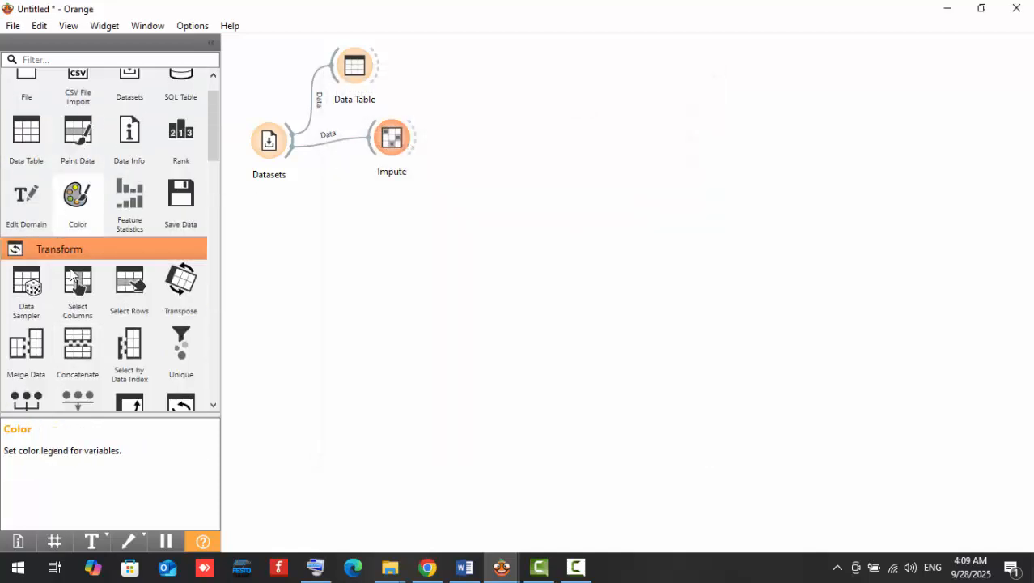
drag(78, 284, 439, 140)
drag(450, 121, 458, 119)
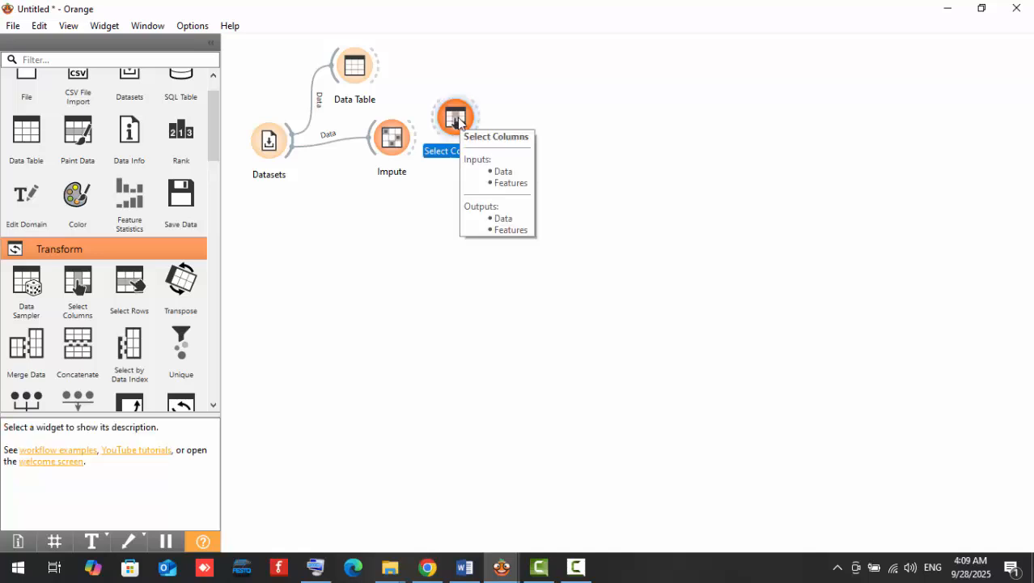
drag(455, 118, 478, 140)
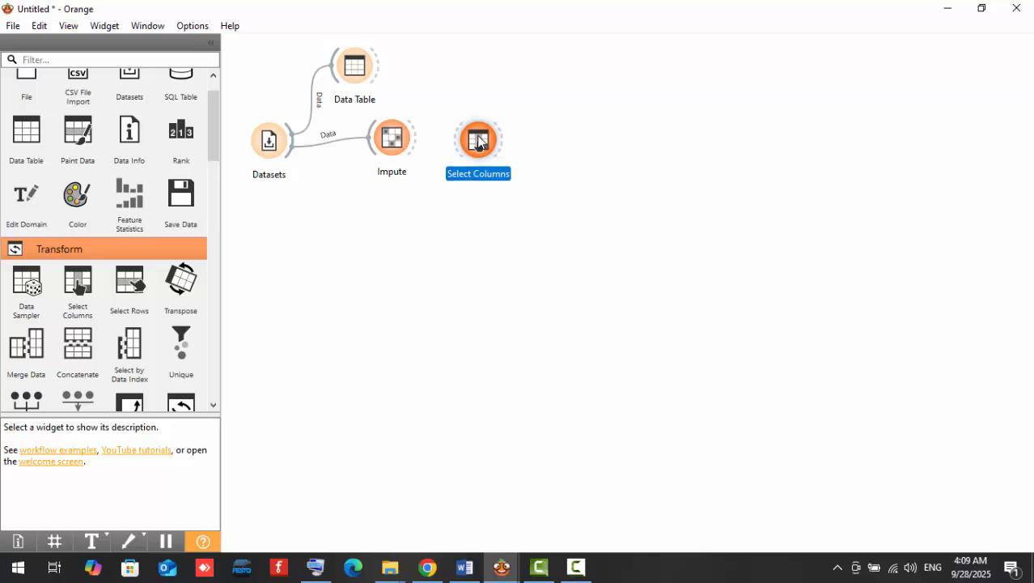
click(475, 265)
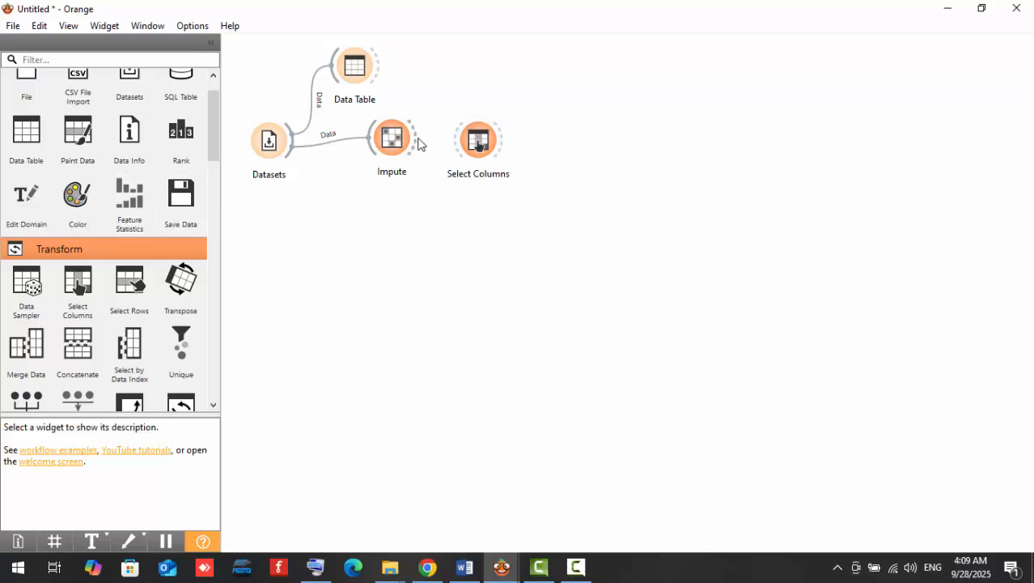
drag(418, 140, 450, 146)
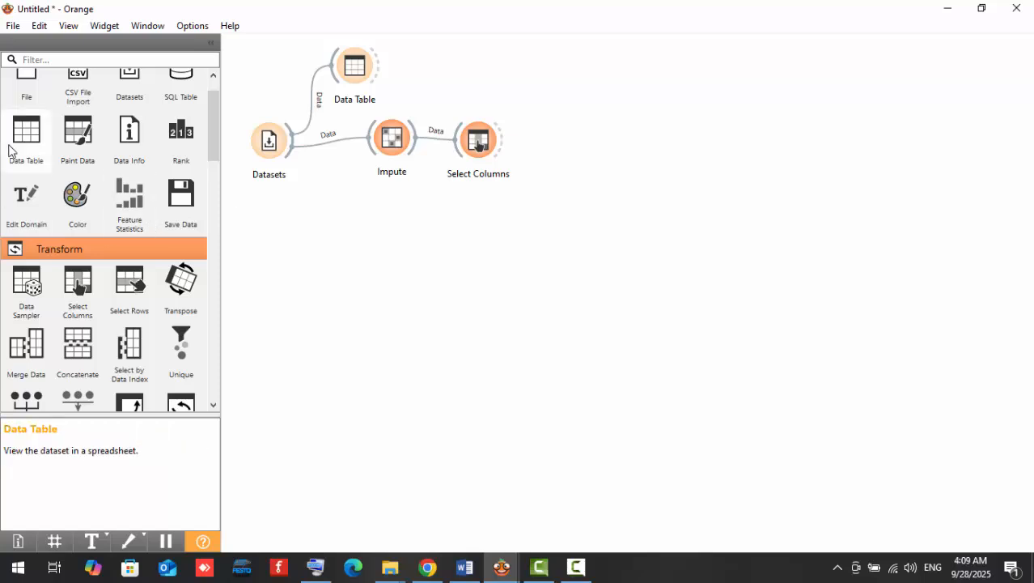
- Add a second Data Table above Select Columns and connect it to the Select Columns output
drag(26, 125, 567, 74)
click(530, 169)
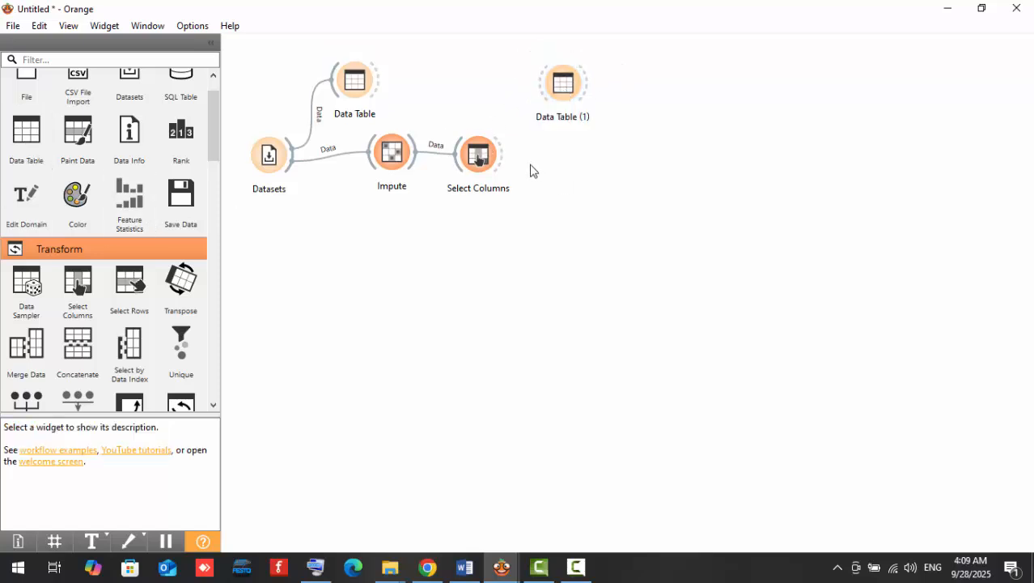
drag(503, 156, 560, 89)
- Open the new Data Table, inspect the imputed Online Retail rows for missing values and close it
double_click(561, 89)
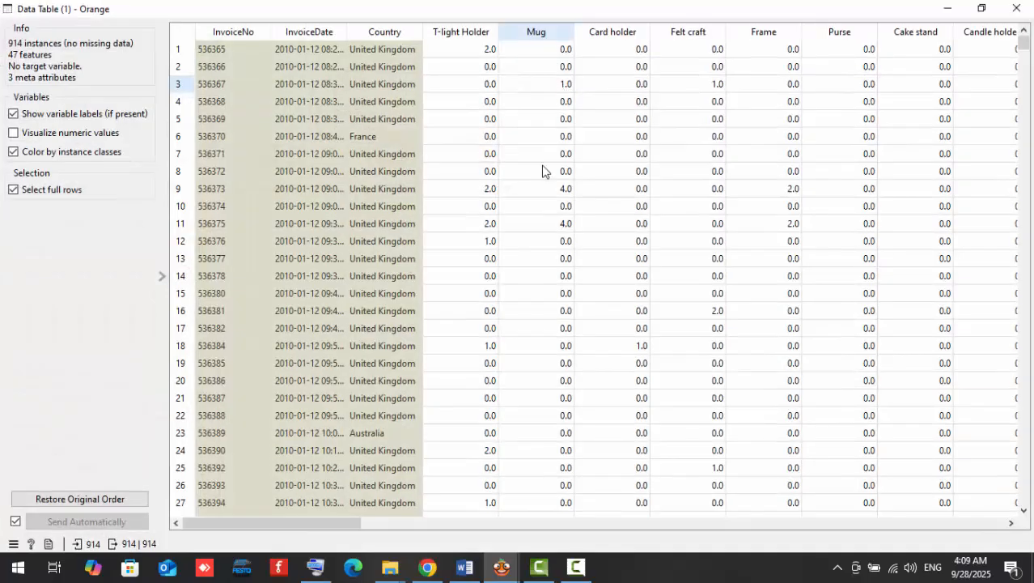
drag(638, 107, 705, 328)
scroll(798, 383, down, 10)
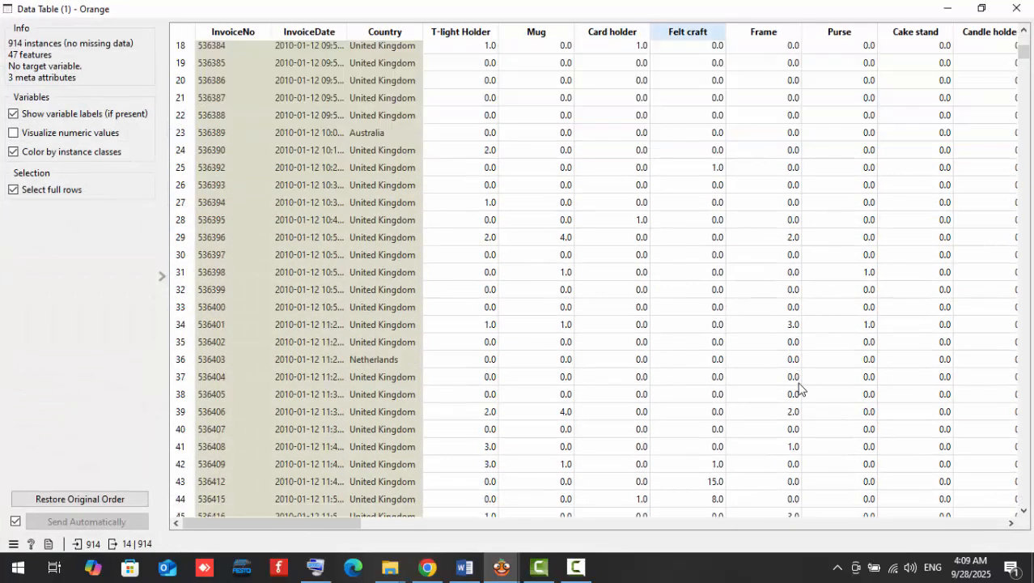
scroll(799, 388, down, 4)
drag(672, 264, 840, 514)
scroll(870, 374, down, 14)
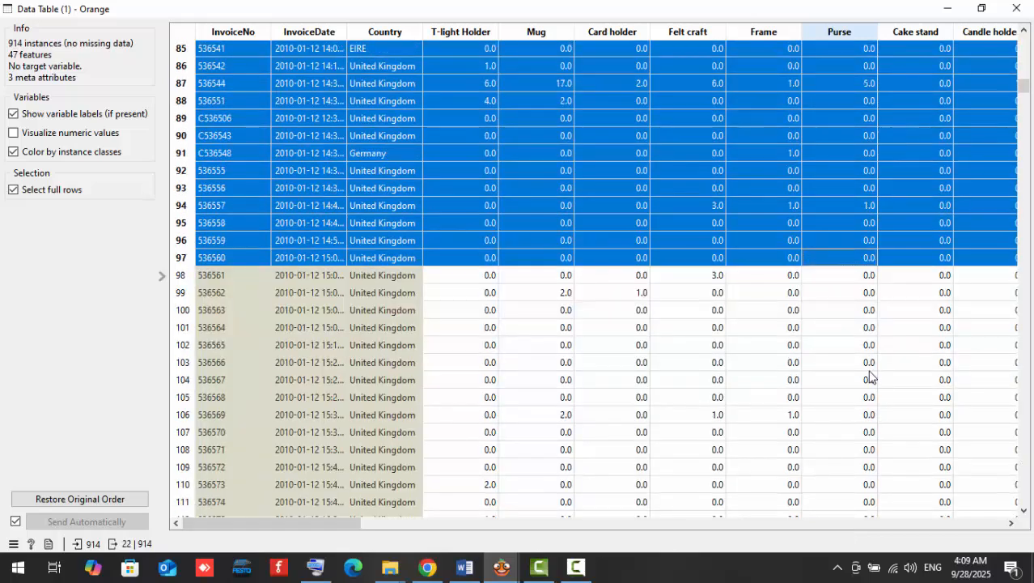
scroll(870, 374, down, 6)
drag(870, 455, 723, 550)
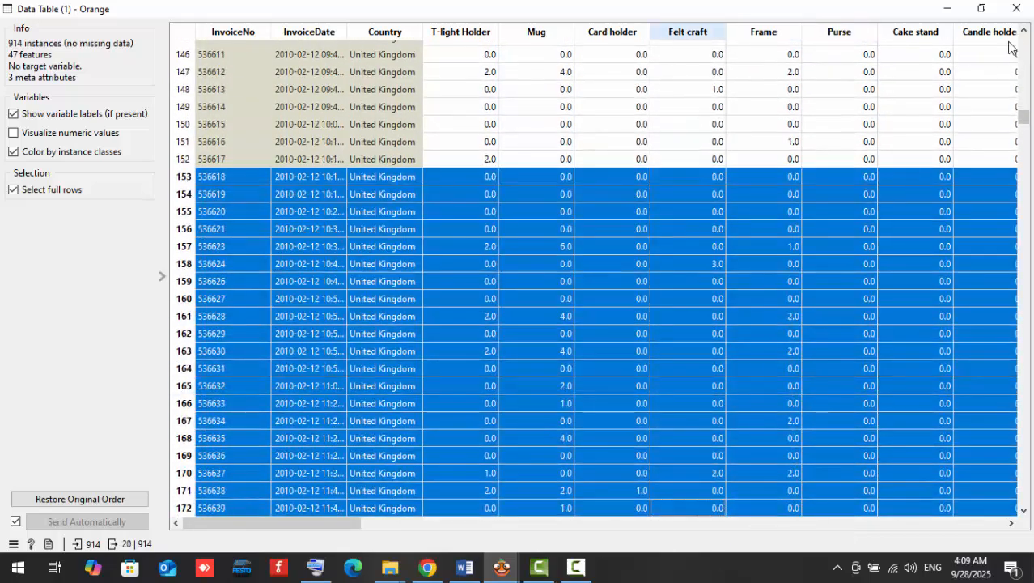
click(1007, 10)
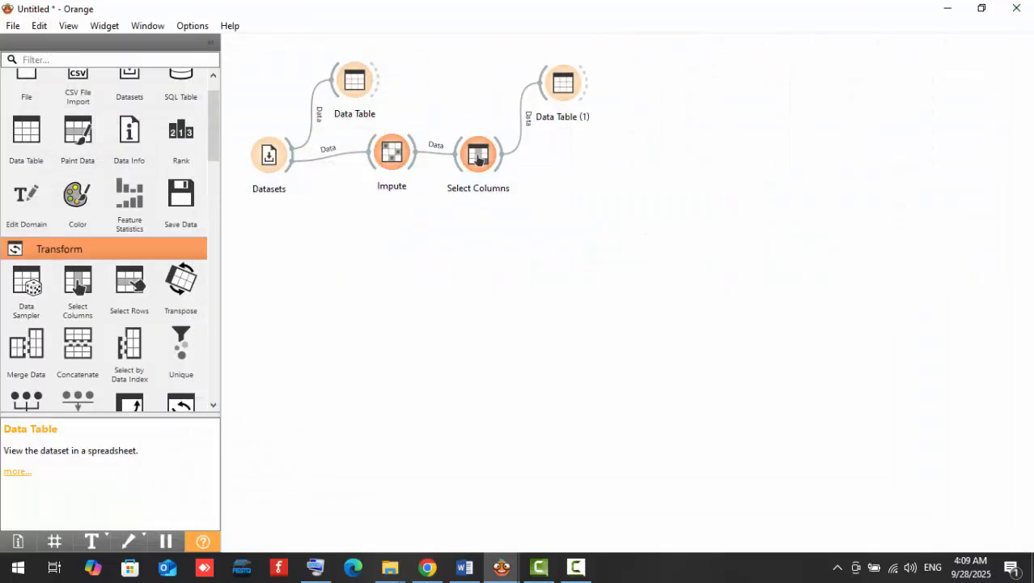
- Add a Hierarchical Clustering widget below Data Table (1) and connect Select Columns to it
click(37, 251)
scroll(180, 360, down, 2)
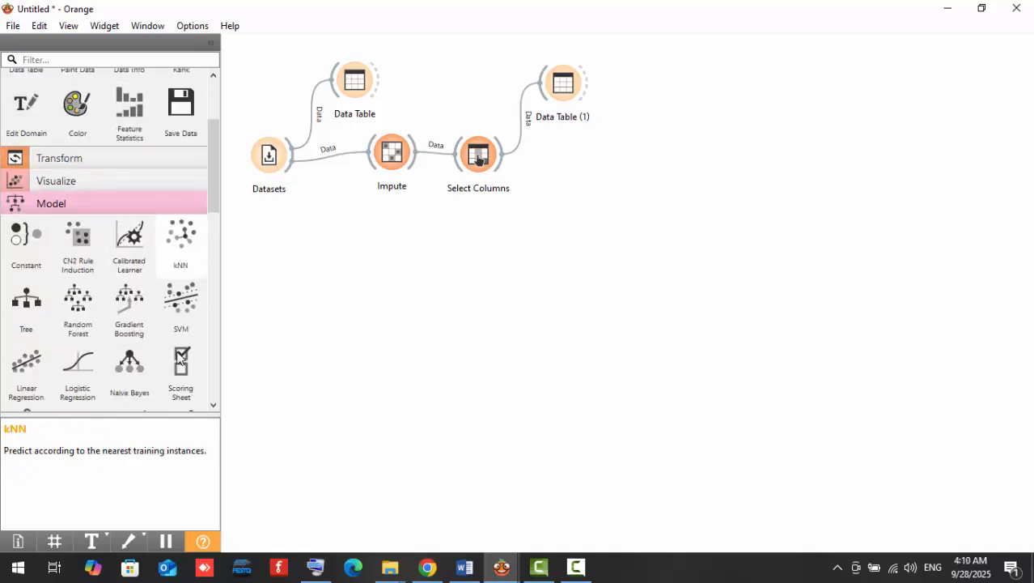
scroll(180, 360, down, 3)
scroll(179, 358, down, 12)
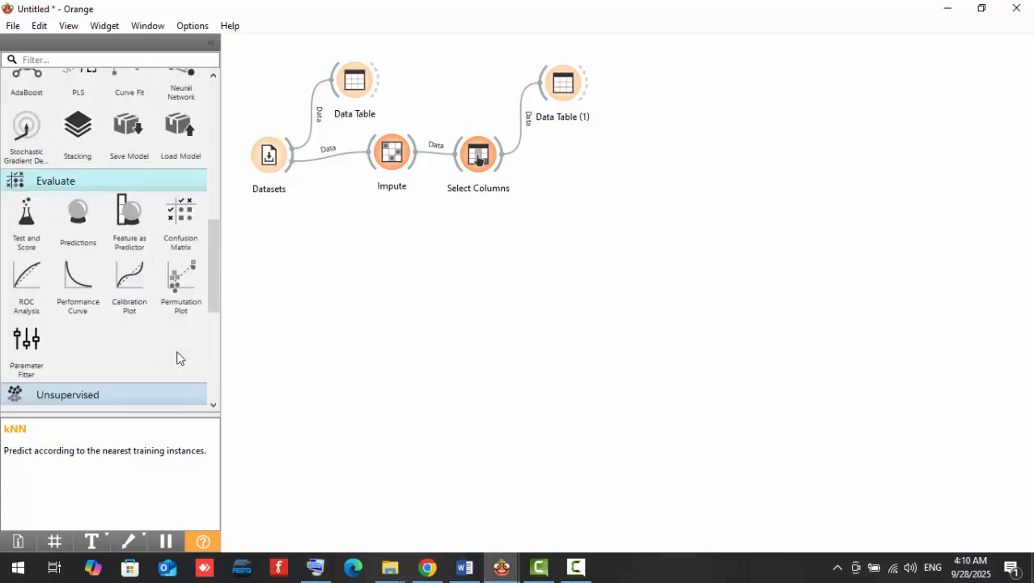
drag(77, 192, 582, 281)
click(613, 388)
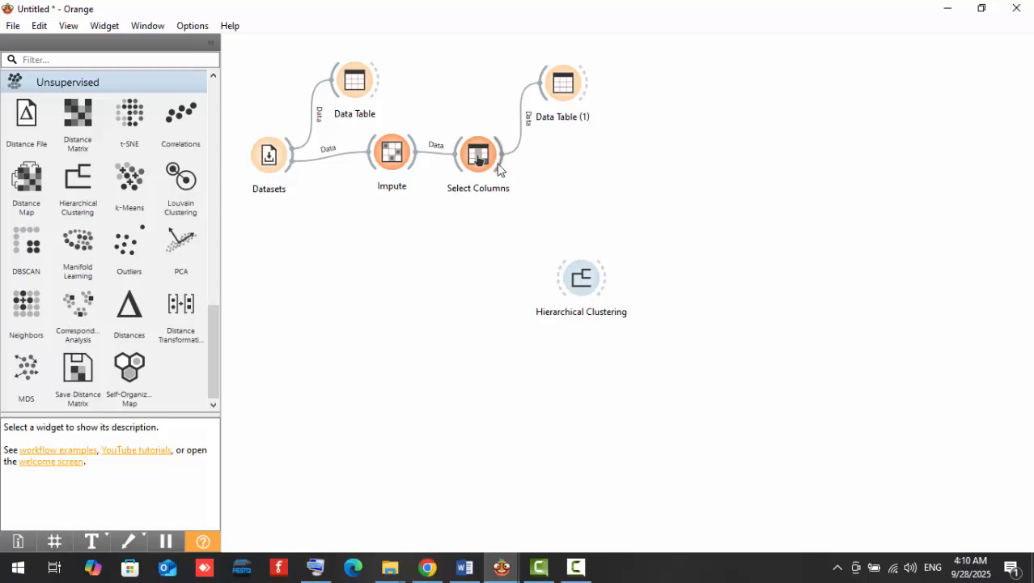
drag(498, 168, 578, 290)
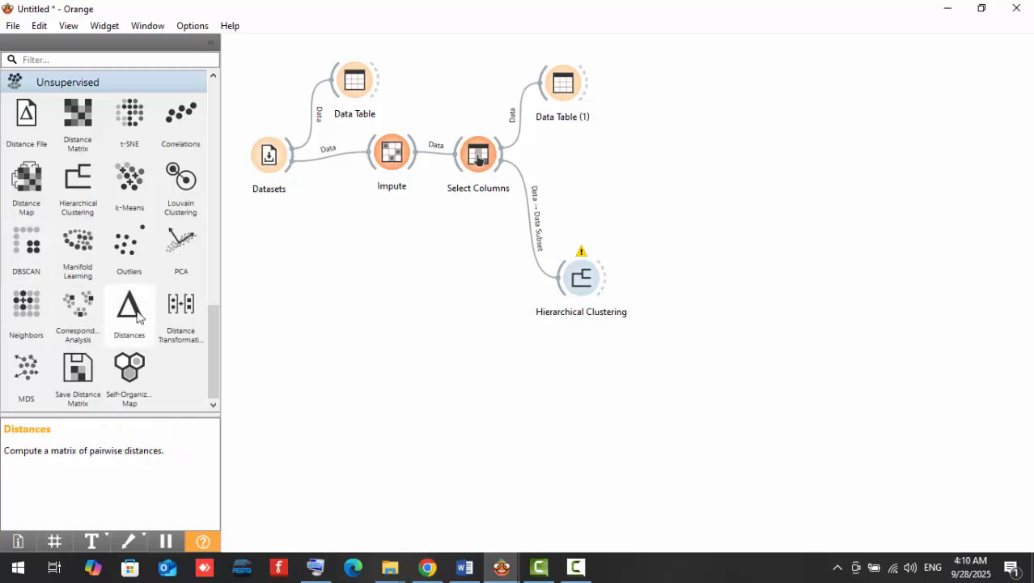
- Add a Distances widget with the Euclidean metric, feed it from Select Columns and connect its output to Hierarchical Clustering
drag(130, 308, 473, 324)
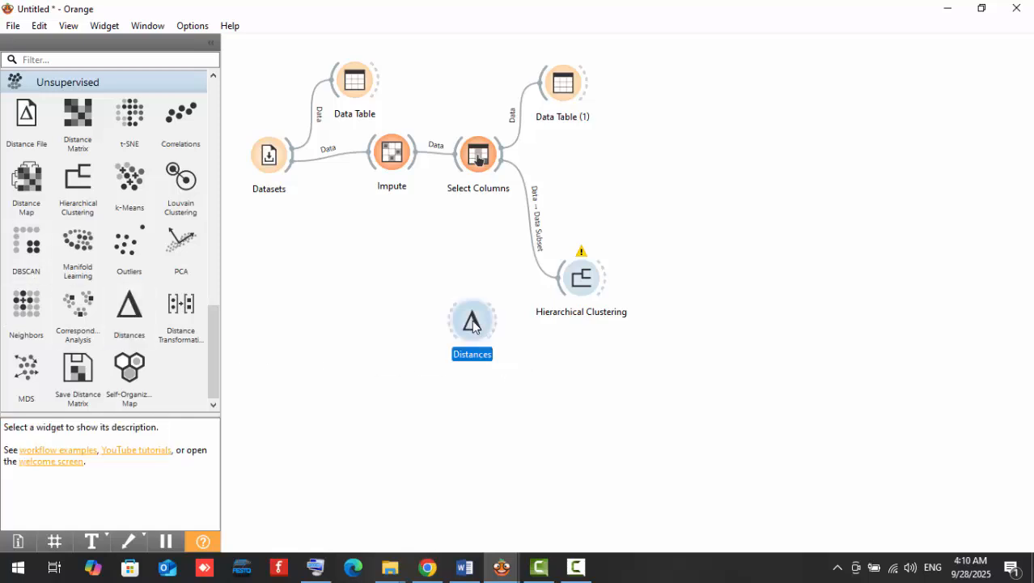
double_click(474, 323)
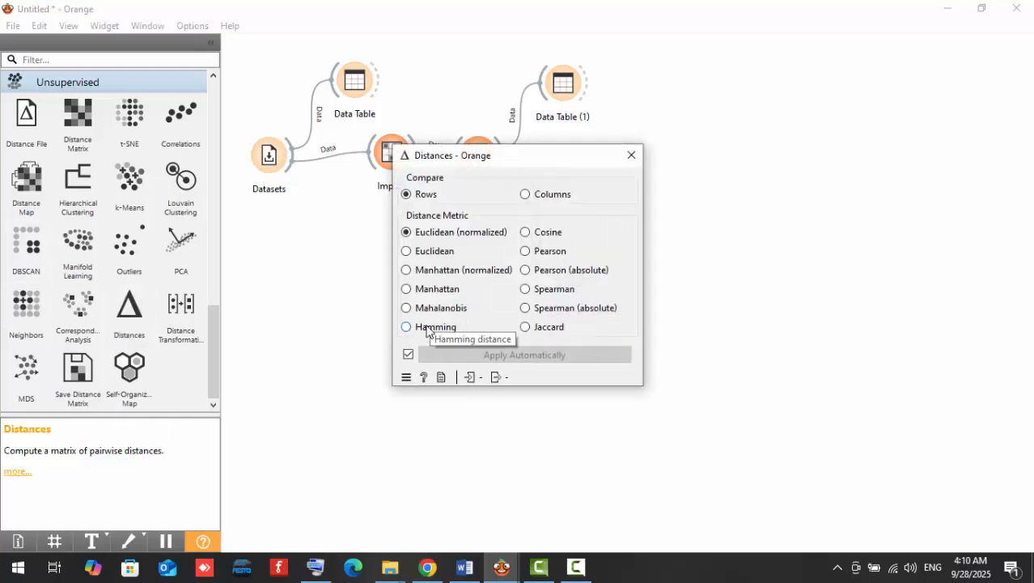
click(407, 252)
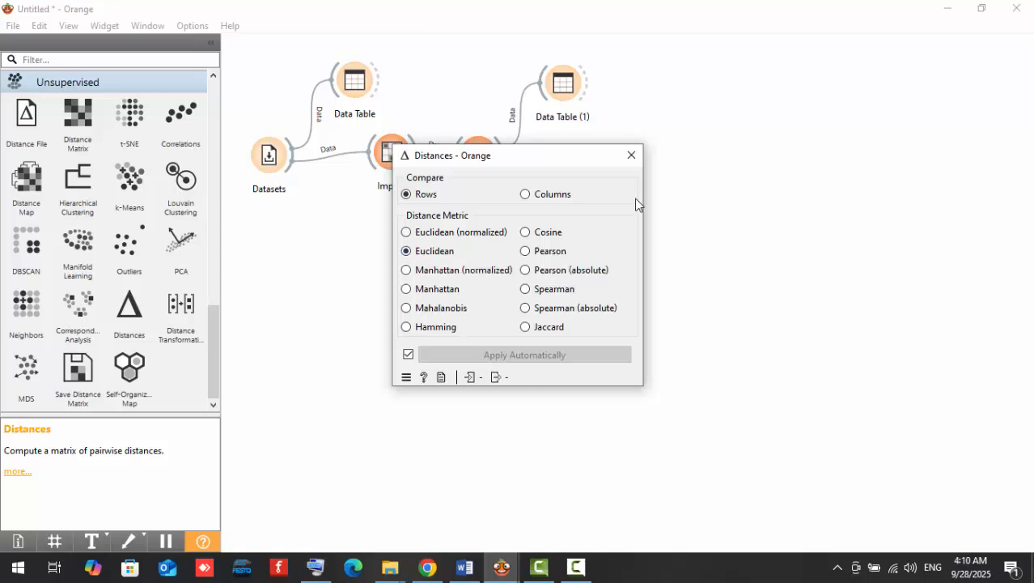
click(632, 155)
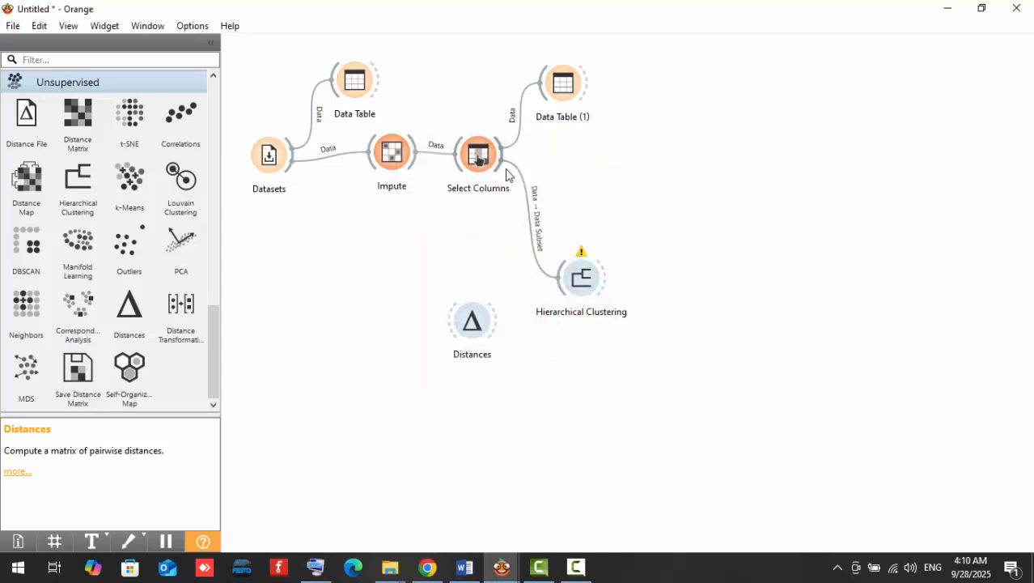
drag(507, 173, 485, 318)
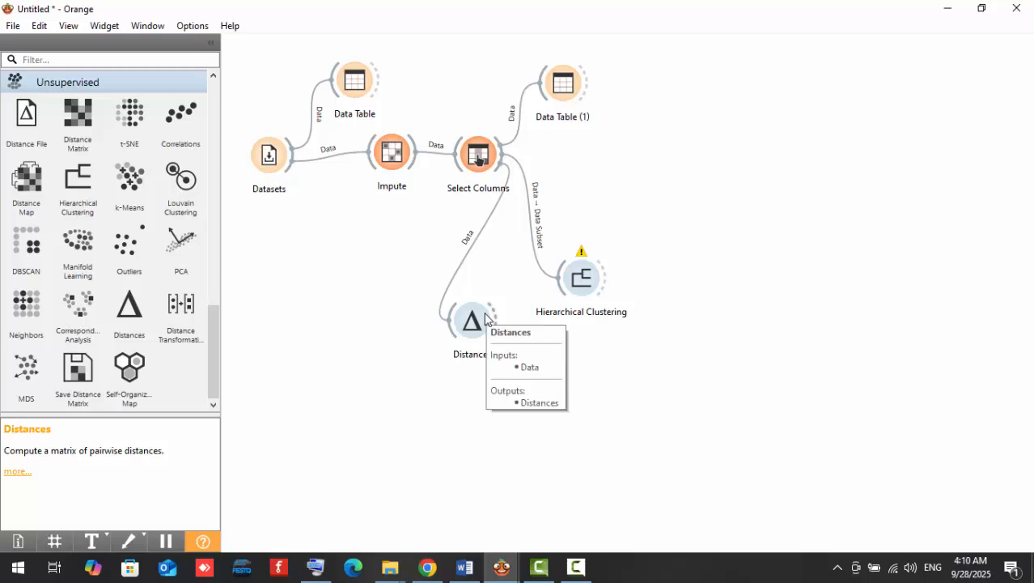
drag(493, 323, 565, 290)
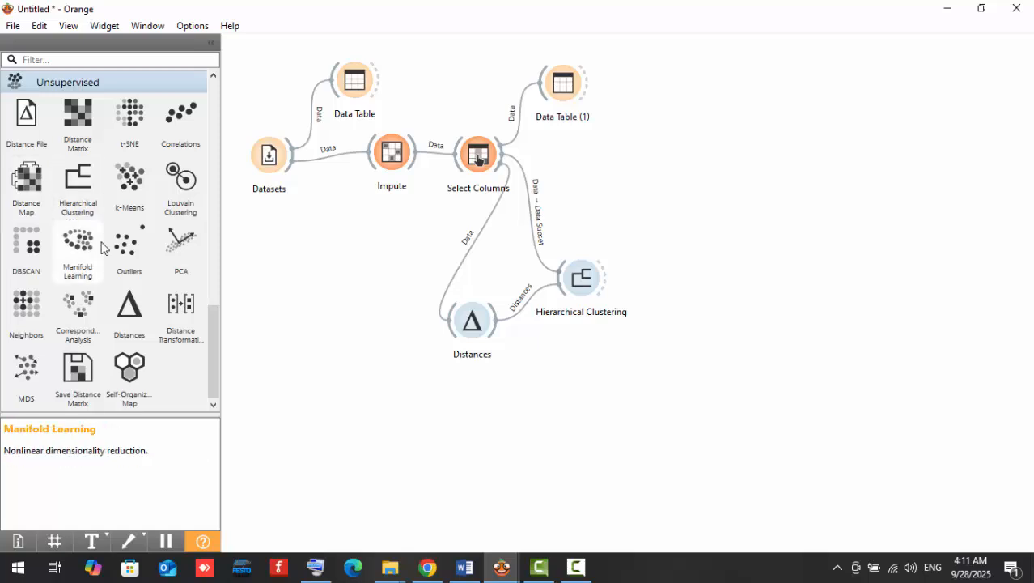
- Add a third Data Table, connect it to the Hierarchical Clustering output, and open and close it to check its contents
scroll(103, 247, up, 5)
scroll(103, 247, up, 5)
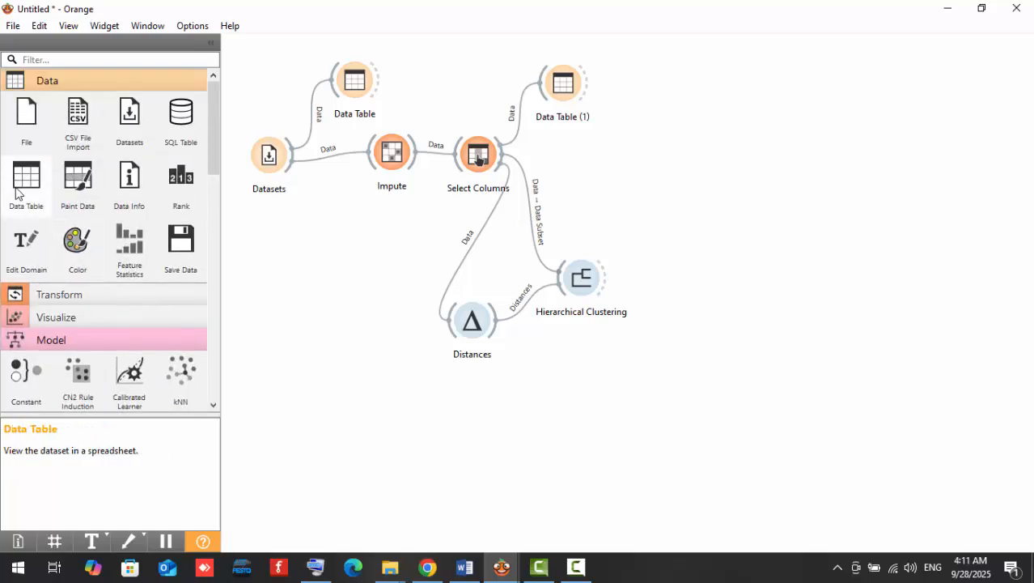
drag(26, 182, 661, 194)
drag(606, 274, 652, 193)
double_click(655, 194)
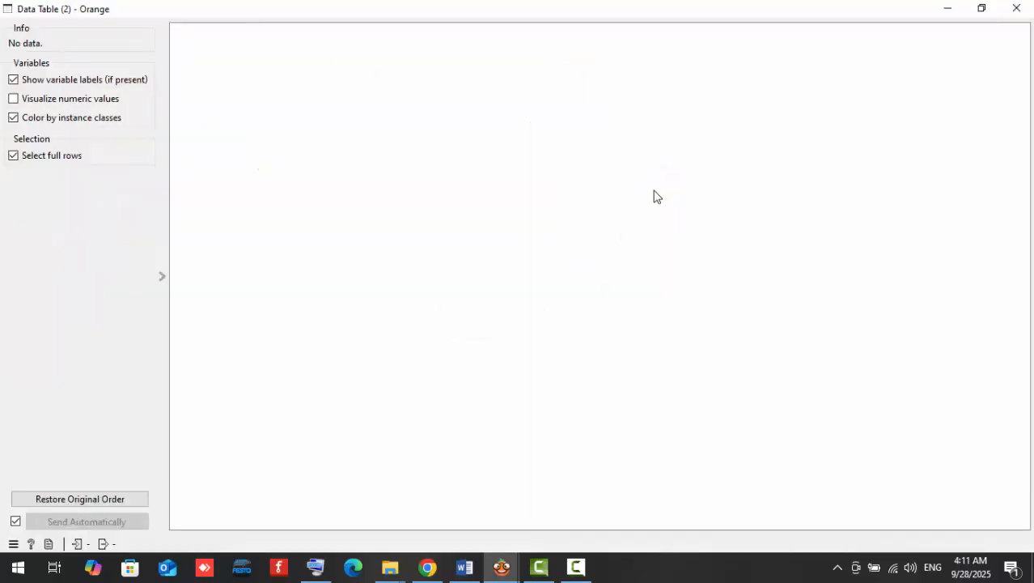
click(1017, 9)
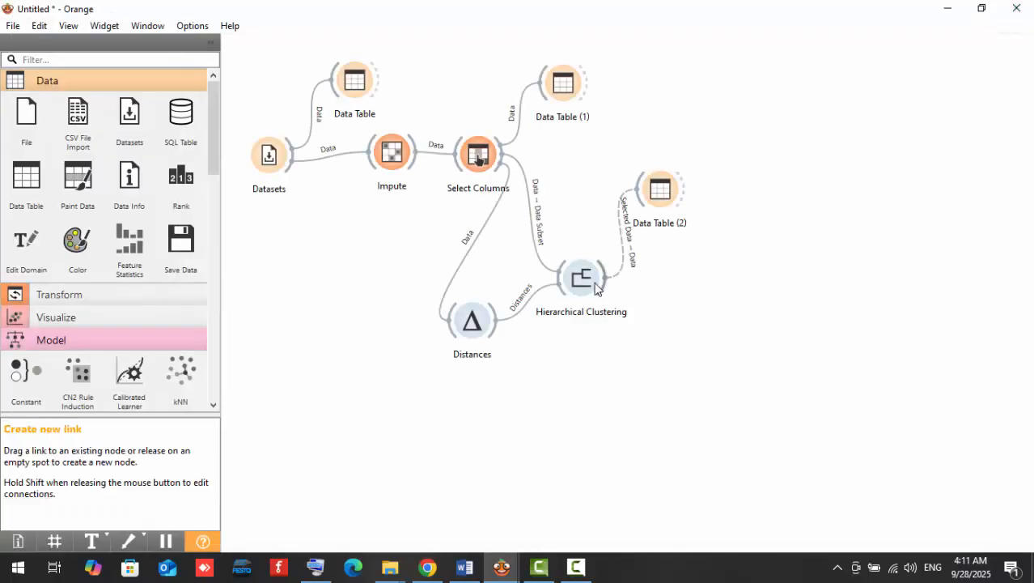
- Select the large branch below the uppermost invoice group in the Hierarchical Clustering dendrogram and close the widget
double_click(595, 288)
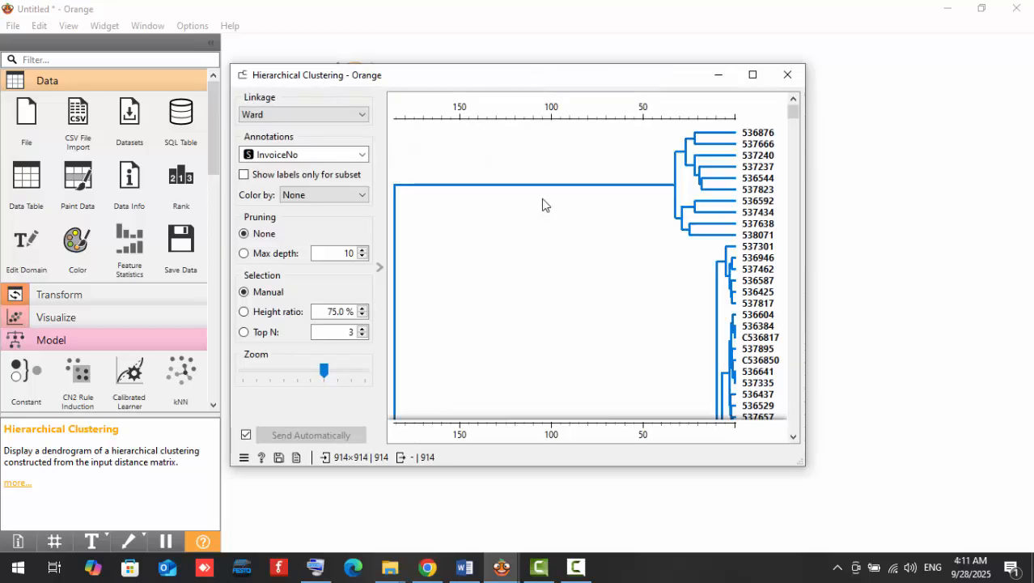
click(680, 152)
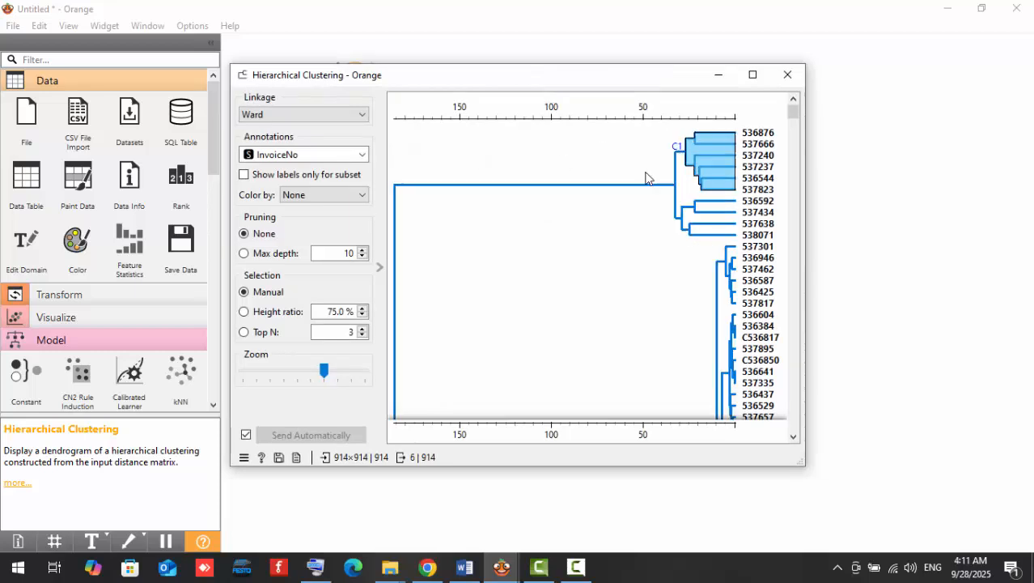
click(665, 208)
scroll(683, 277, down, 5)
click(707, 264)
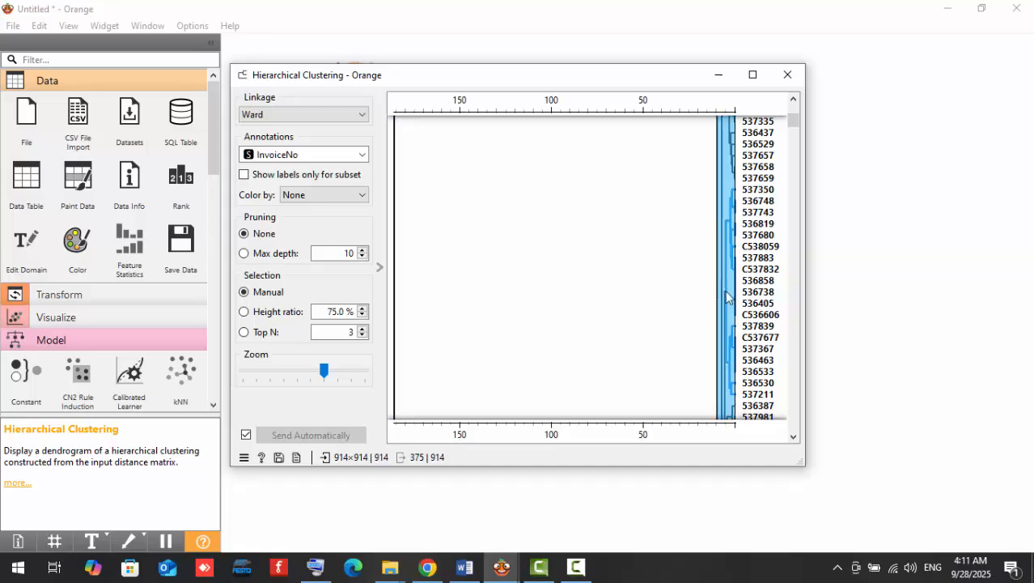
click(787, 75)
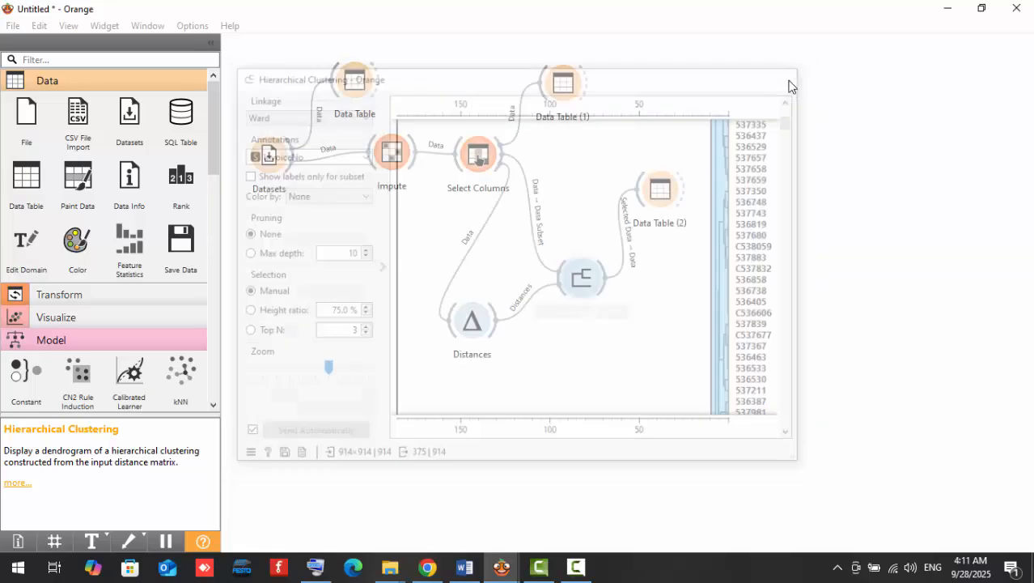
- Open Data Table (2) and examine the Cluster column across the selected invoices
double_click(661, 193)
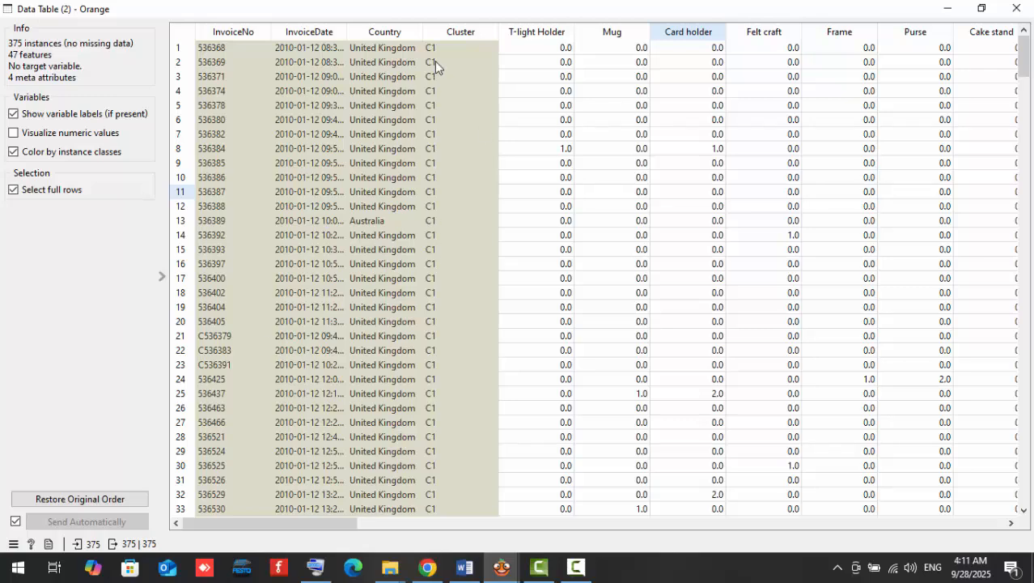
scroll(476, 202, down, 20)
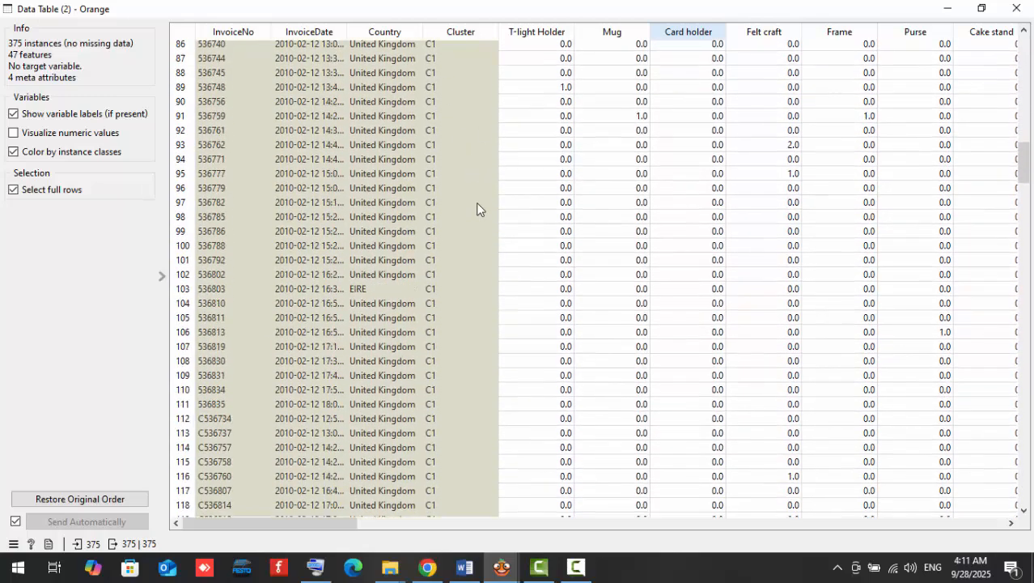
scroll(476, 203, down, 11)
drag(1020, 196, 1032, 39)
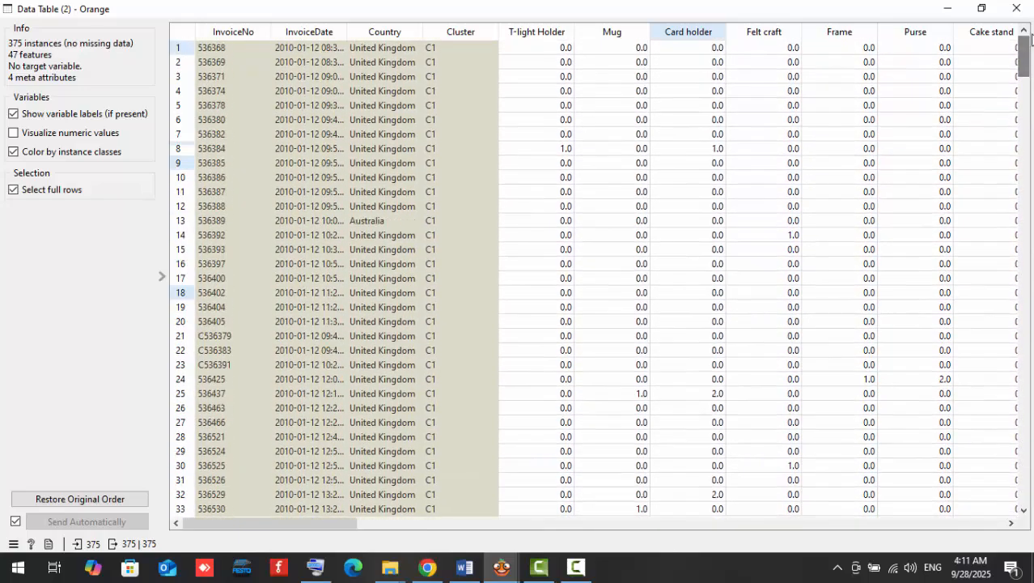
- Check the product columns of the selected invoices in Data Table (2) and close the table
click(823, 32)
drag(323, 521, 307, 502)
click(1031, 6)
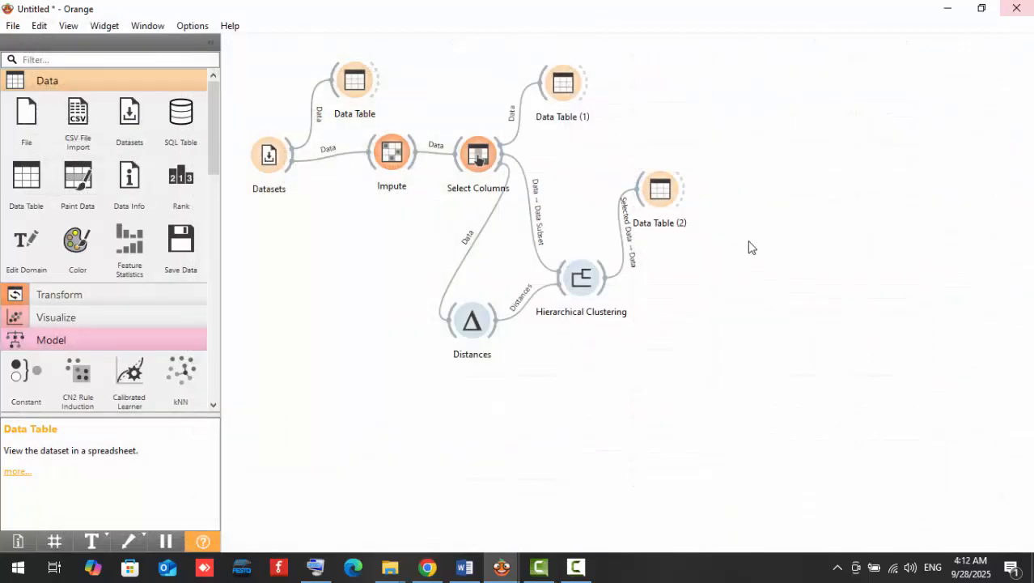
- Select the entire dendrogram in Hierarchical Clustering as one cluster and close the widget
double_click(578, 277)
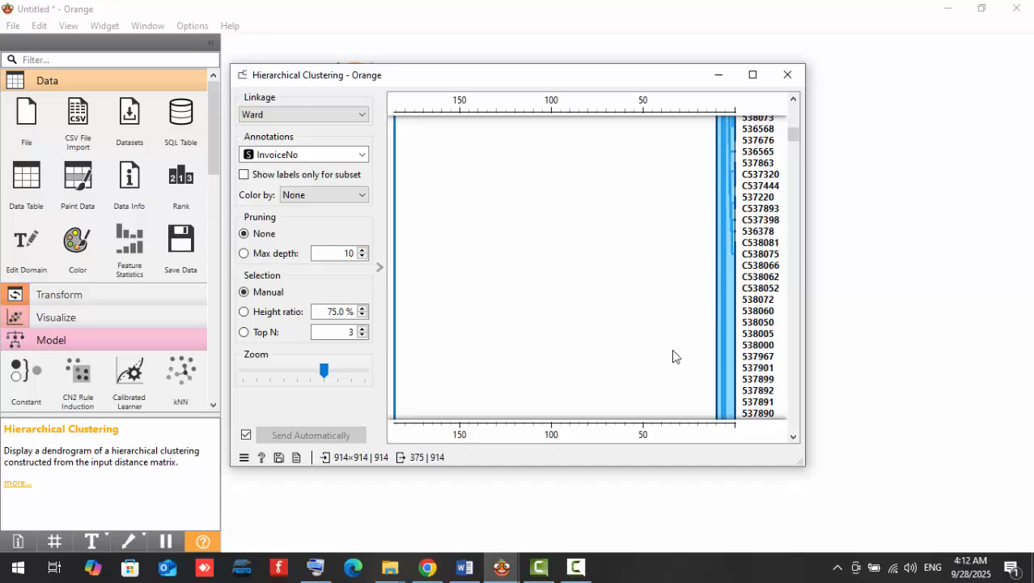
click(674, 355)
scroll(739, 363, down, 3)
scroll(739, 363, down, 5)
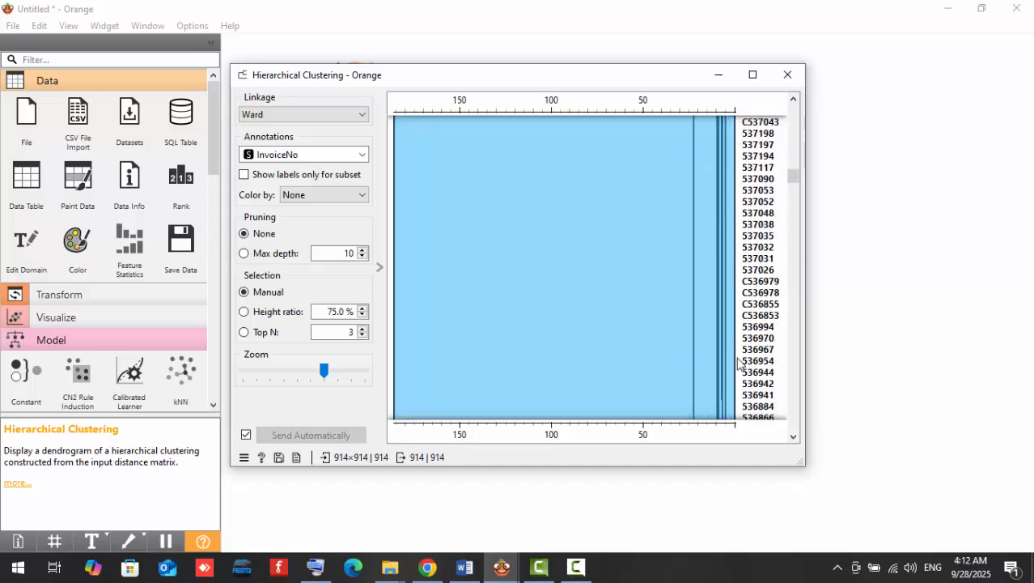
drag(784, 233, 808, 55)
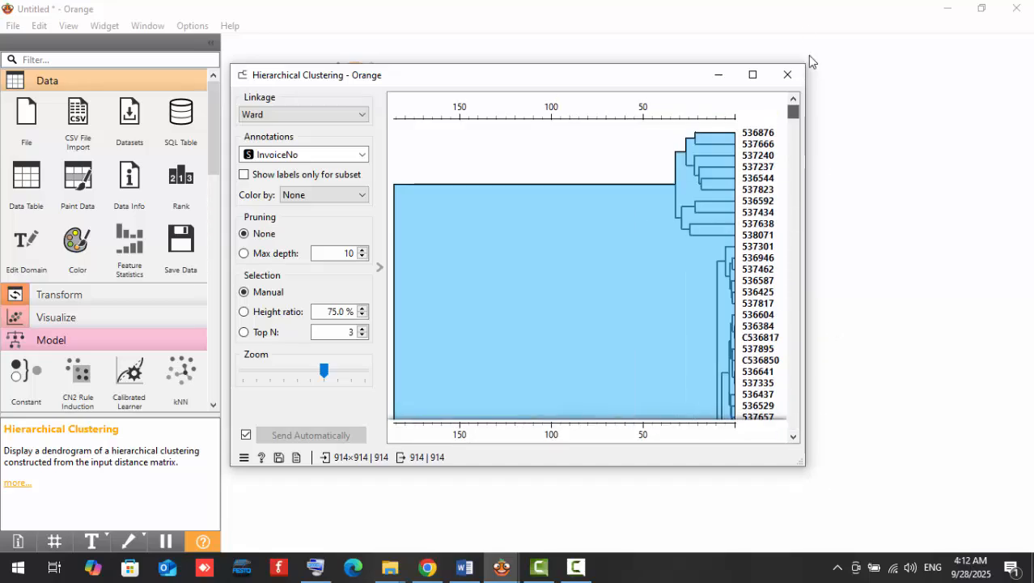
click(790, 76)
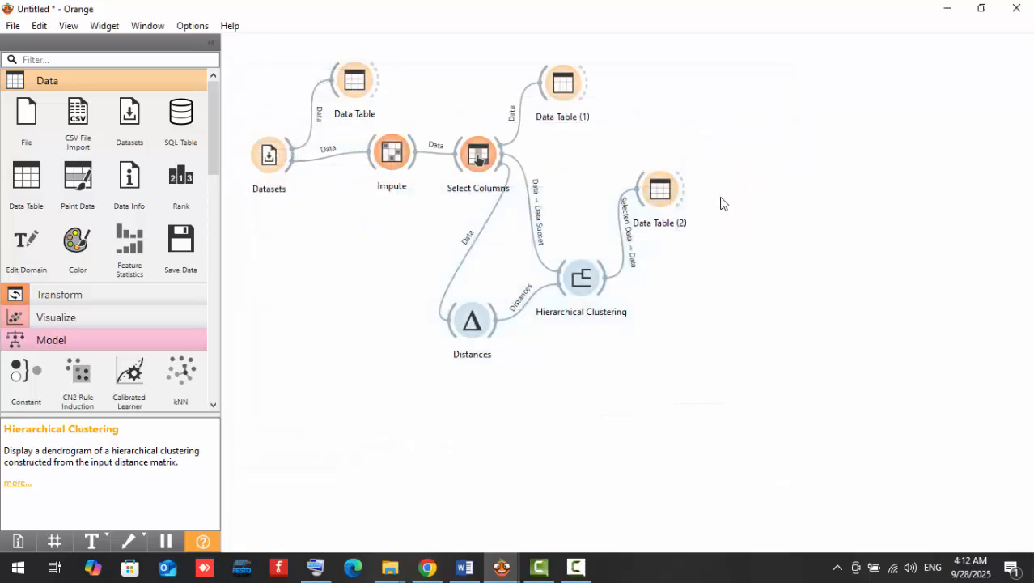
- Open Data Table (2), review the invoices passed on from the whole-dendrogram selection, and close it
double_click(667, 196)
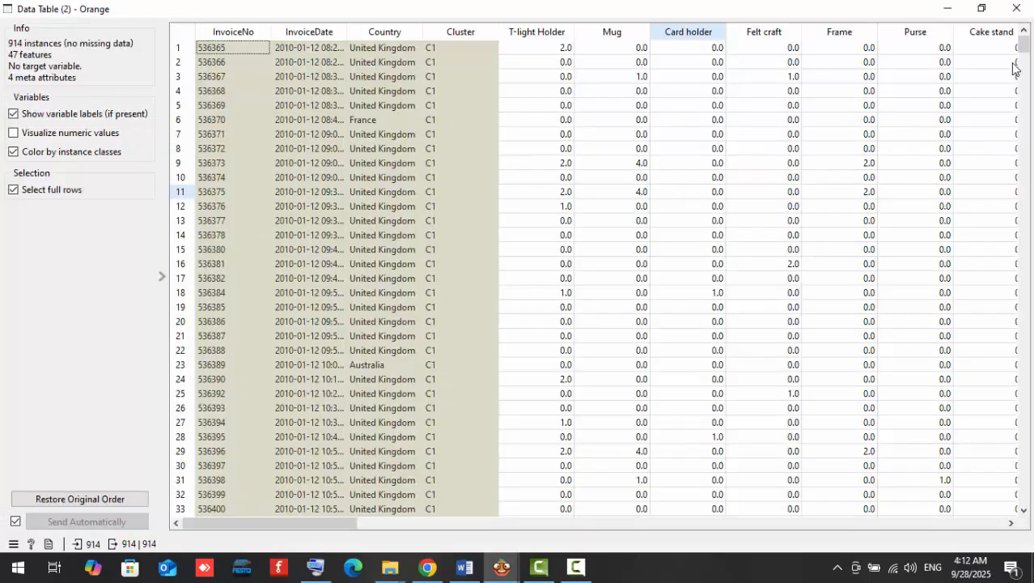
mouse_move(1023, 50)
mouse_down()
mouse_move(1024, 495)
mouse_move(1024, 51)
mouse_up()
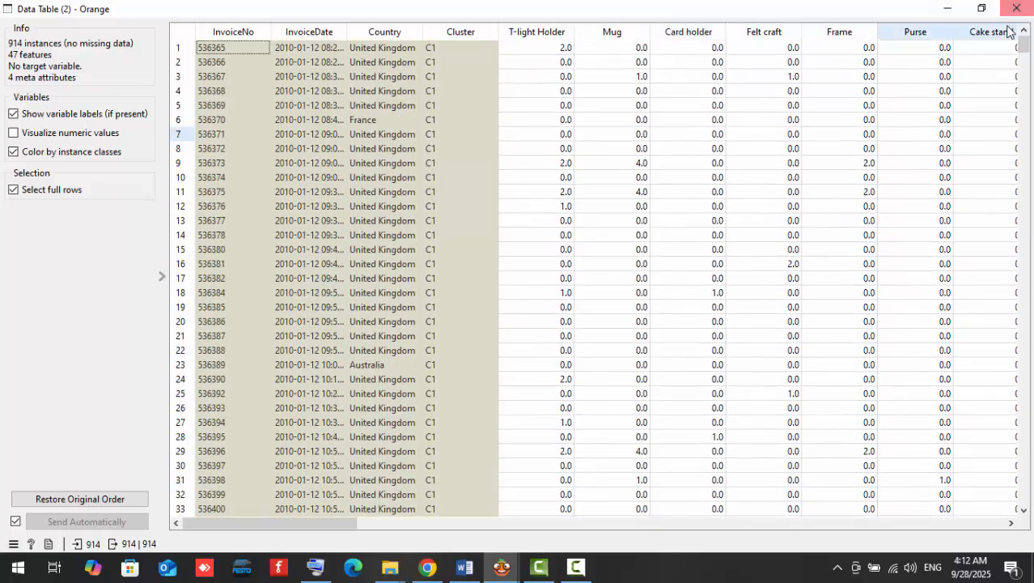
click(1017, 9)
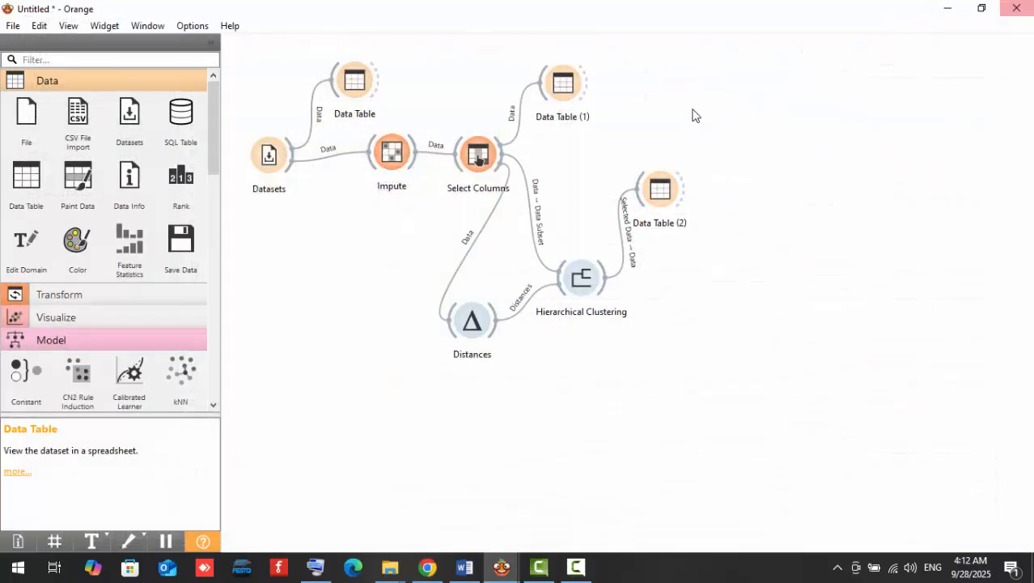
- Select only the dendrogram branch joining invoices 536592 and 537434 in Hierarchical Clustering and review the selection in Data Table (2)
double_click(594, 281)
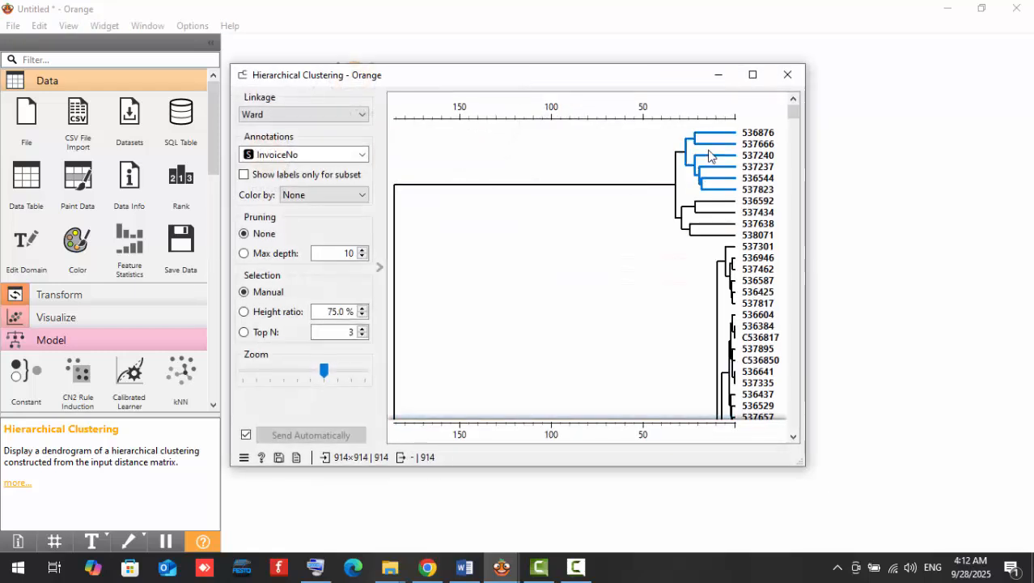
click(707, 150)
click(705, 209)
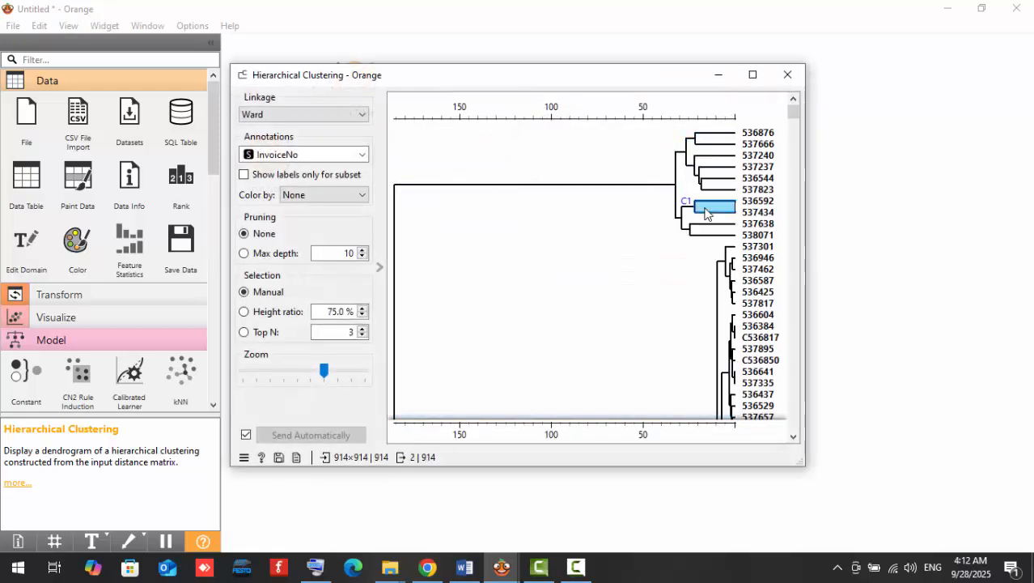
scroll(718, 299, down, 5)
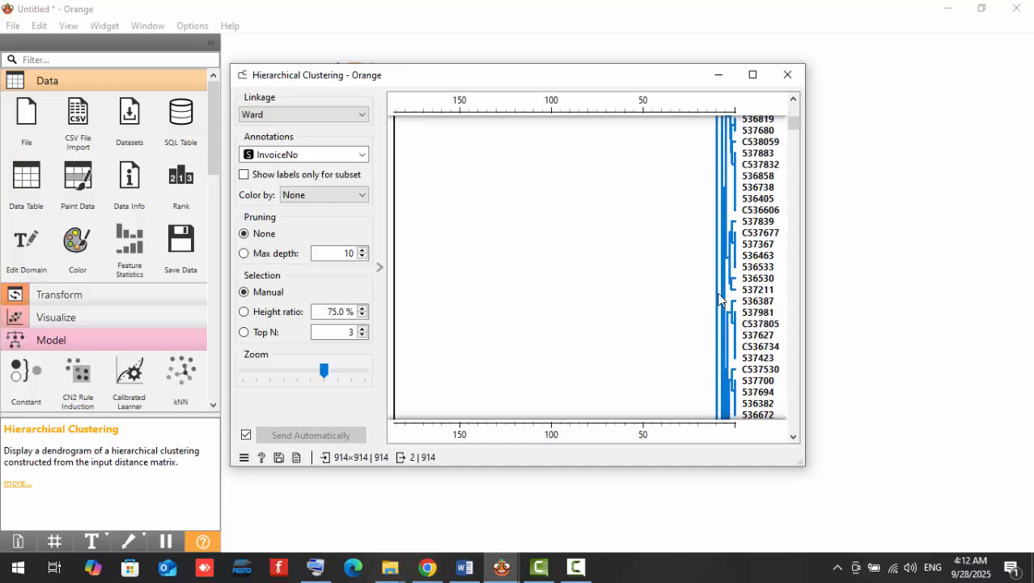
scroll(719, 300, down, 3)
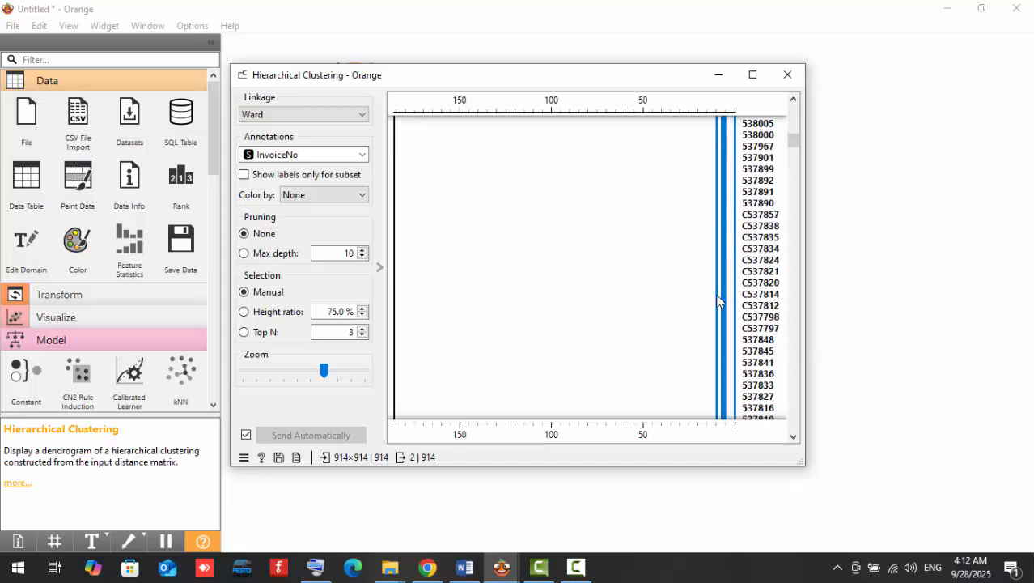
click(788, 77)
double_click(658, 191)
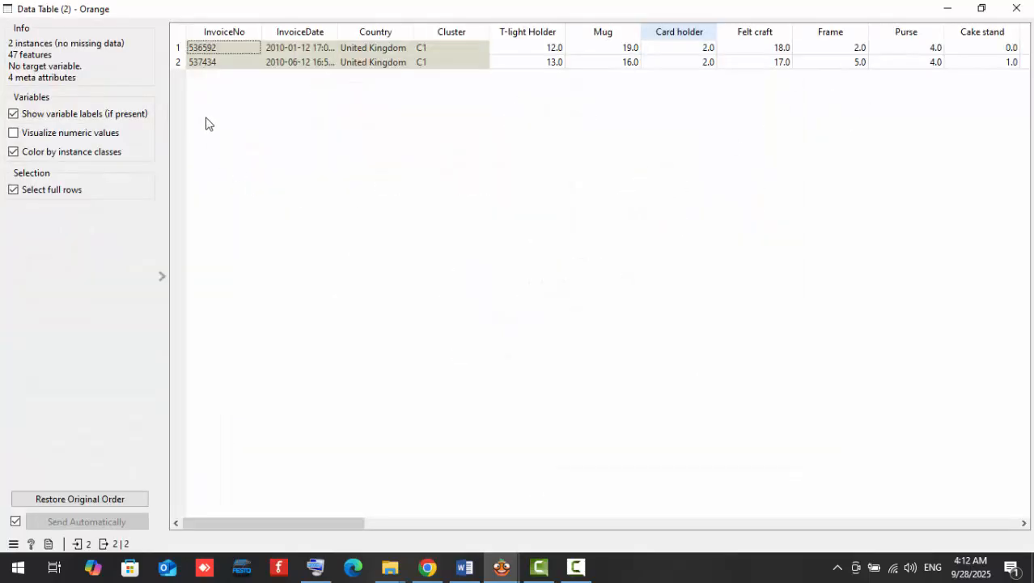
click(1016, 8)
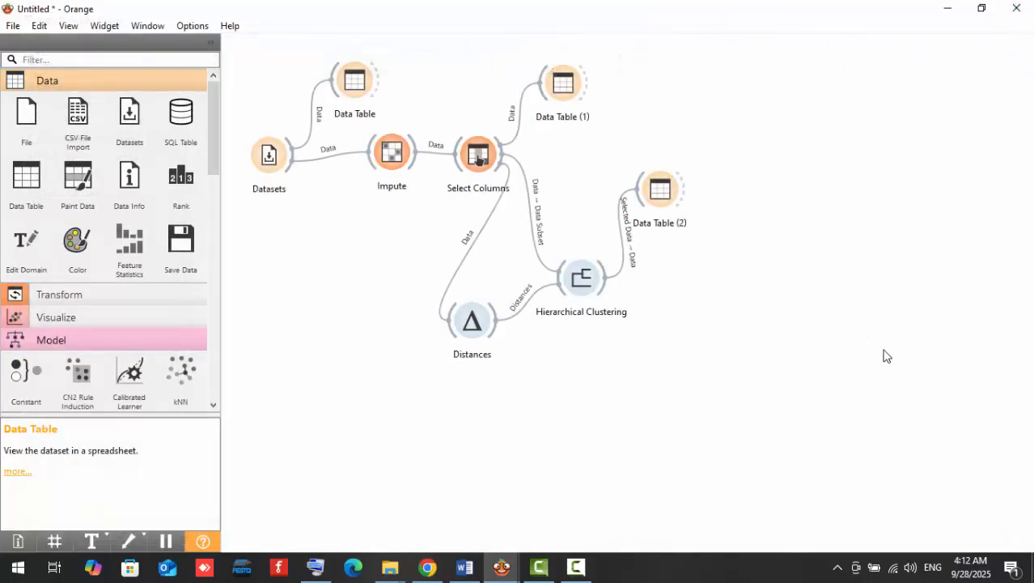
- Add a k-Means widget below Hierarchical Clustering and feed it from Select Columns
scroll(94, 293, down, 10)
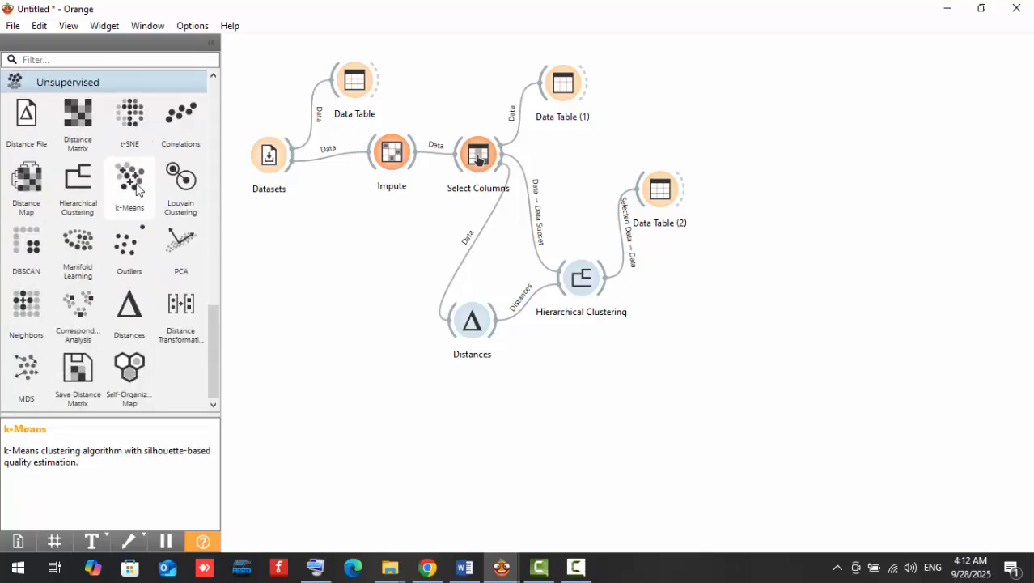
drag(130, 182, 617, 390)
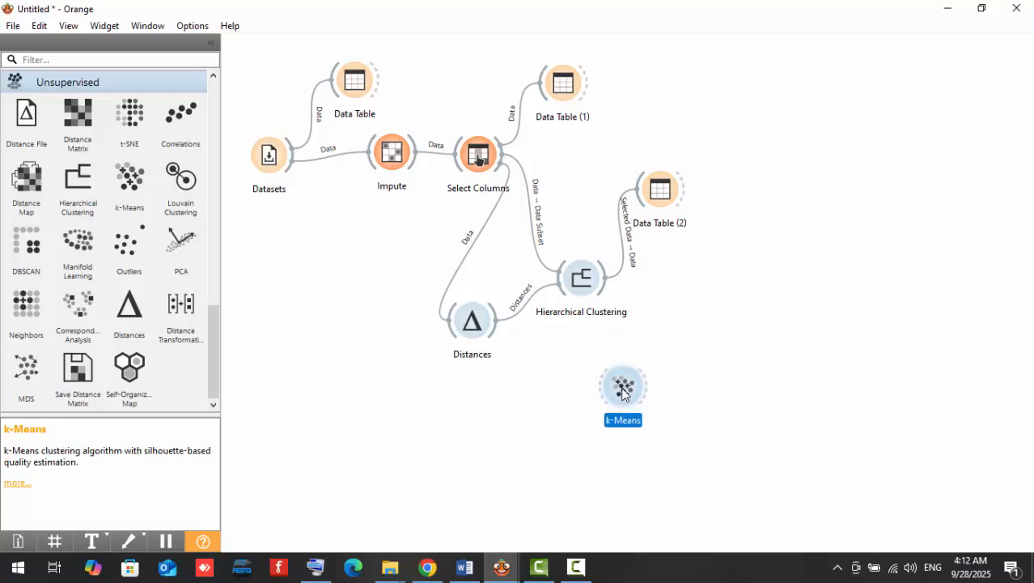
drag(500, 212, 608, 396)
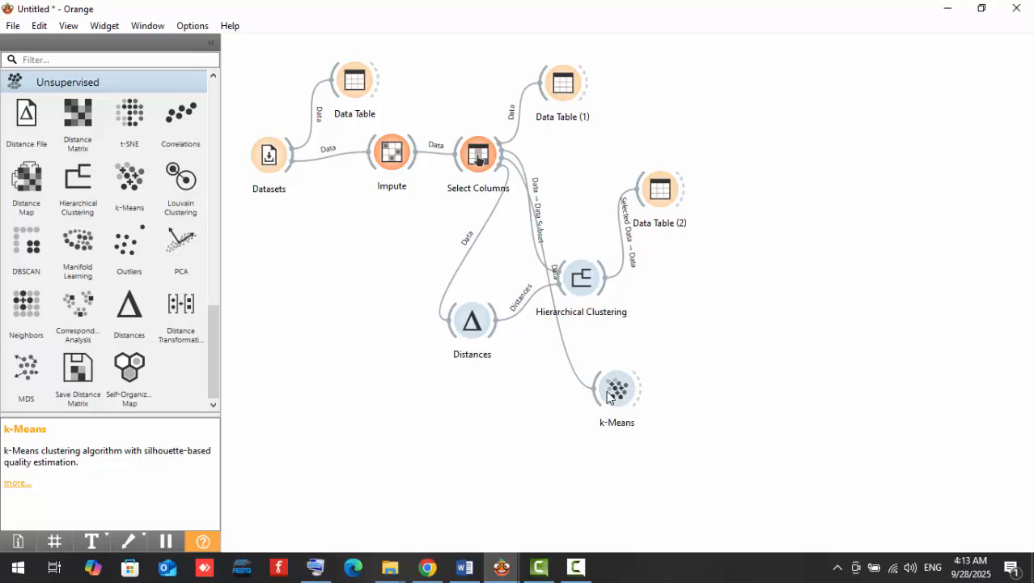
- Set the k-Means widget to a fixed number of 5 clusters and close its settings
double_click(617, 390)
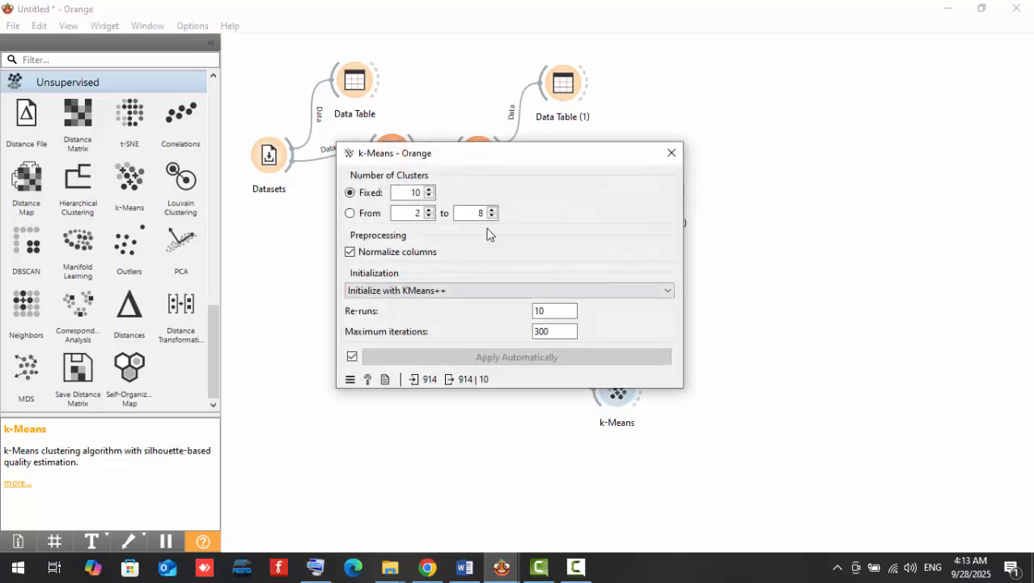
click(429, 189)
double_click(429, 197)
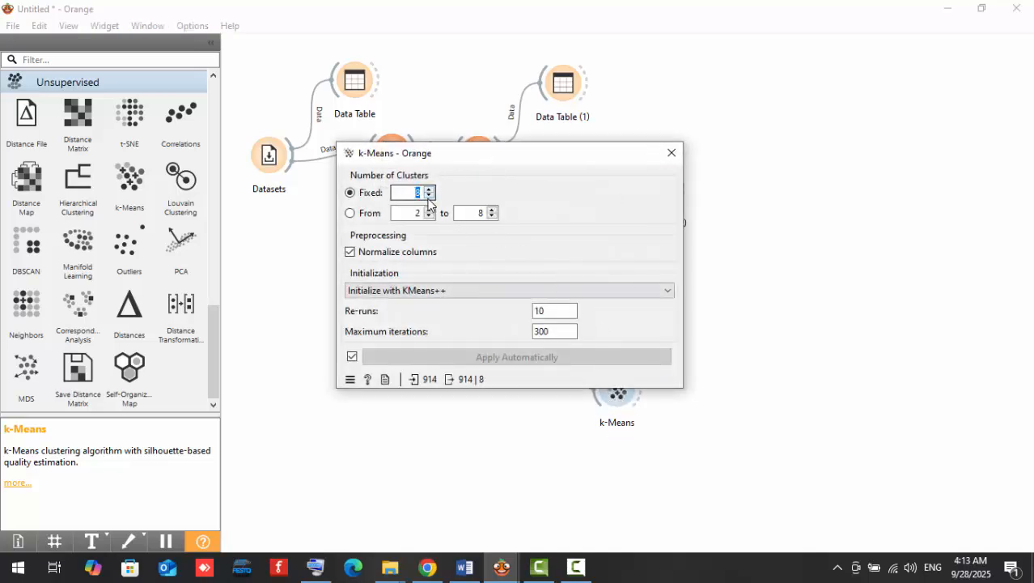
click(429, 196)
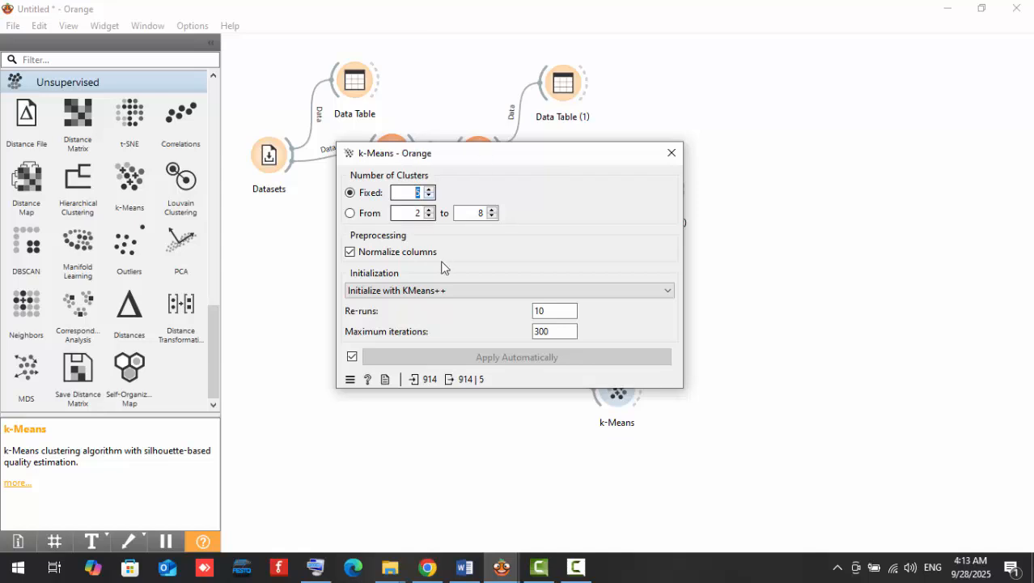
click(678, 153)
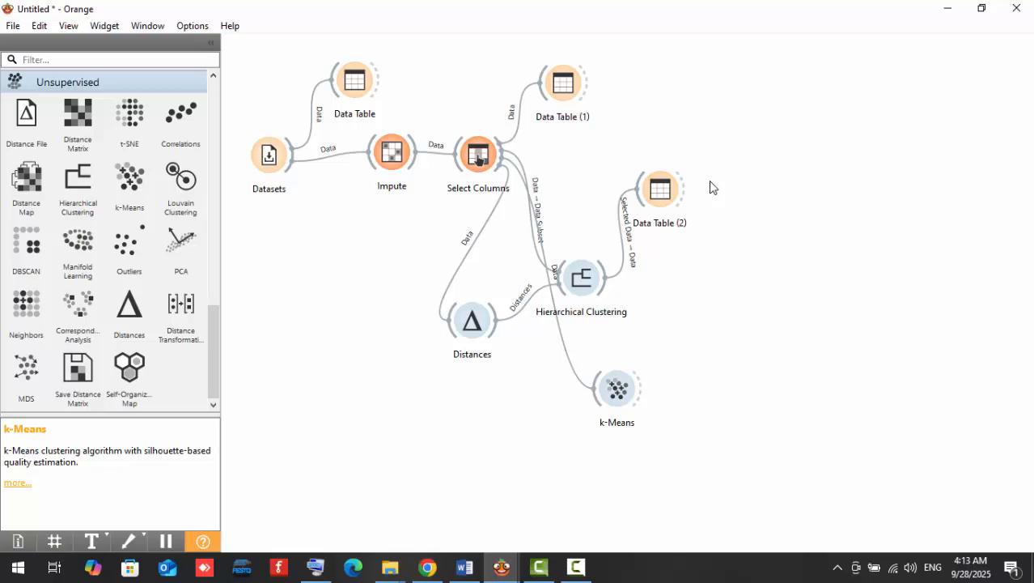
- Add a fourth Data Table above k-Means and connect it to the k-Means output
scroll(1, 180, up, 15)
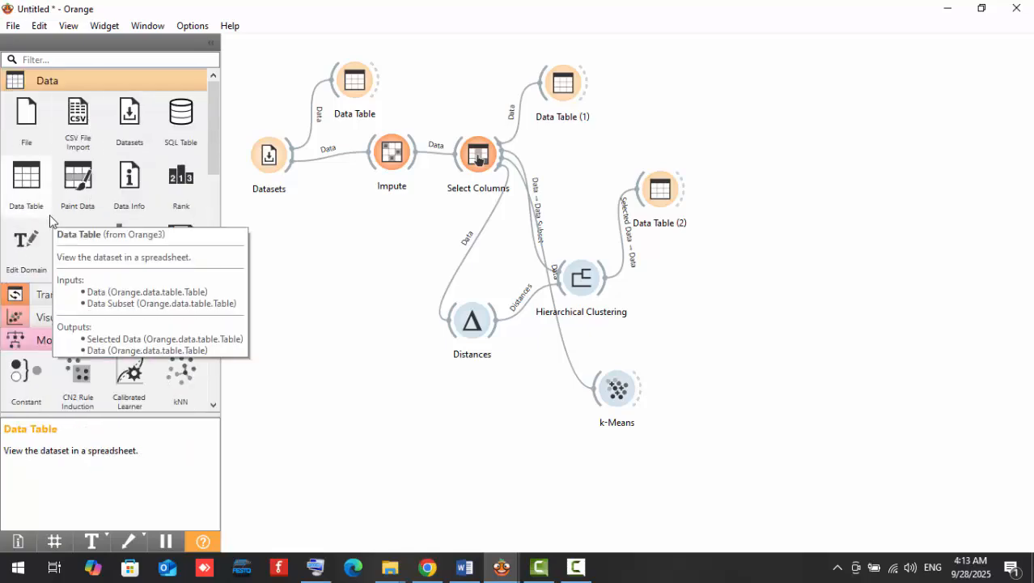
drag(40, 192, 692, 299)
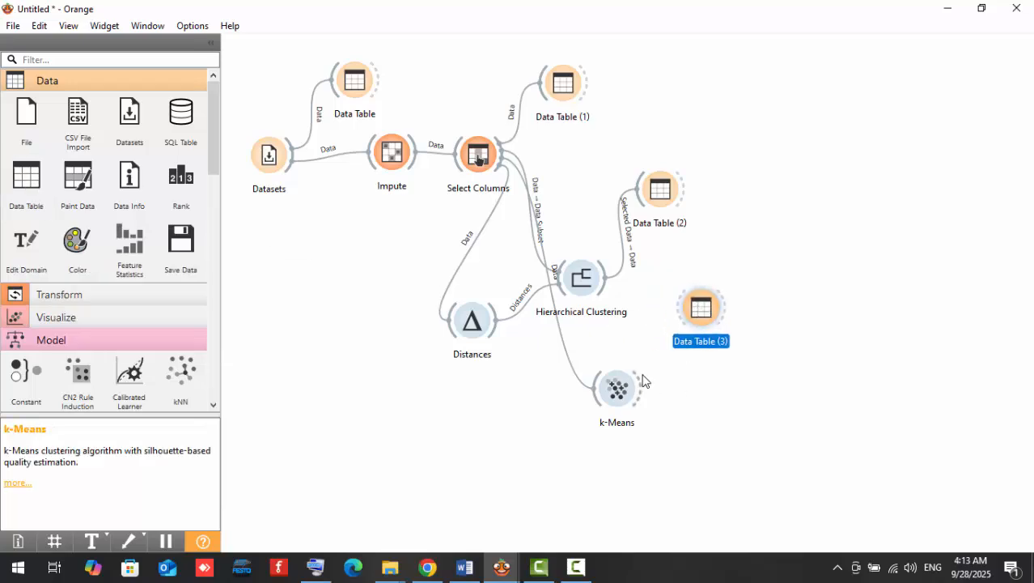
drag(643, 387, 673, 326)
- Open Data Table (3), examine the Cluster and Silhouette columns across the invoices, and put the table away
double_click(701, 309)
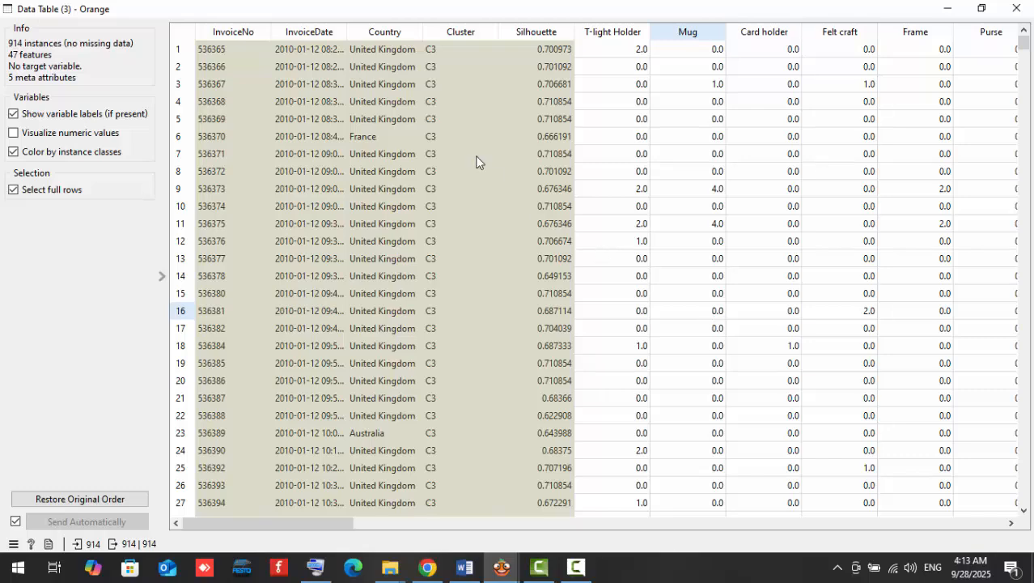
scroll(501, 353, down, 20)
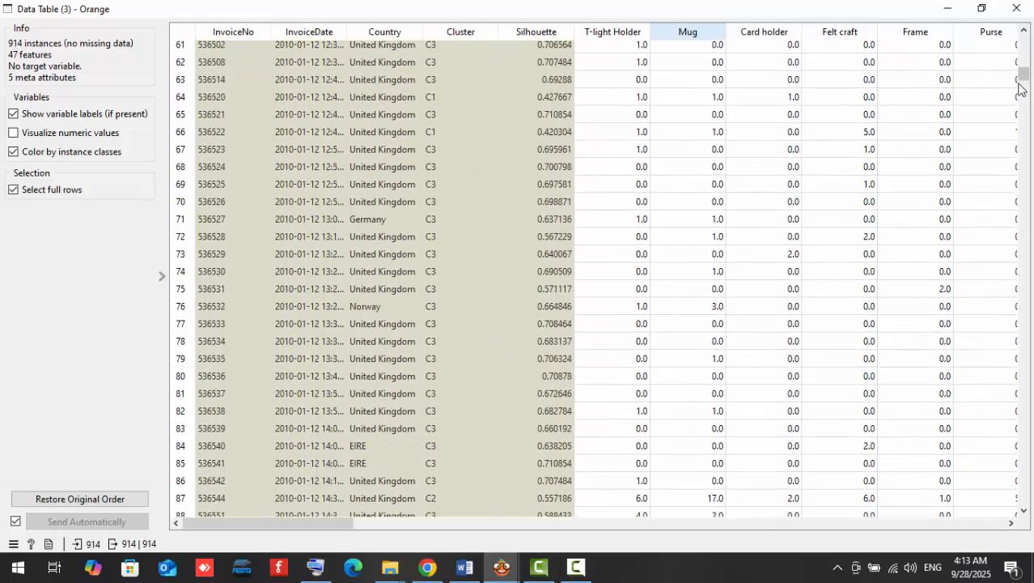
drag(1020, 89, 1012, 32)
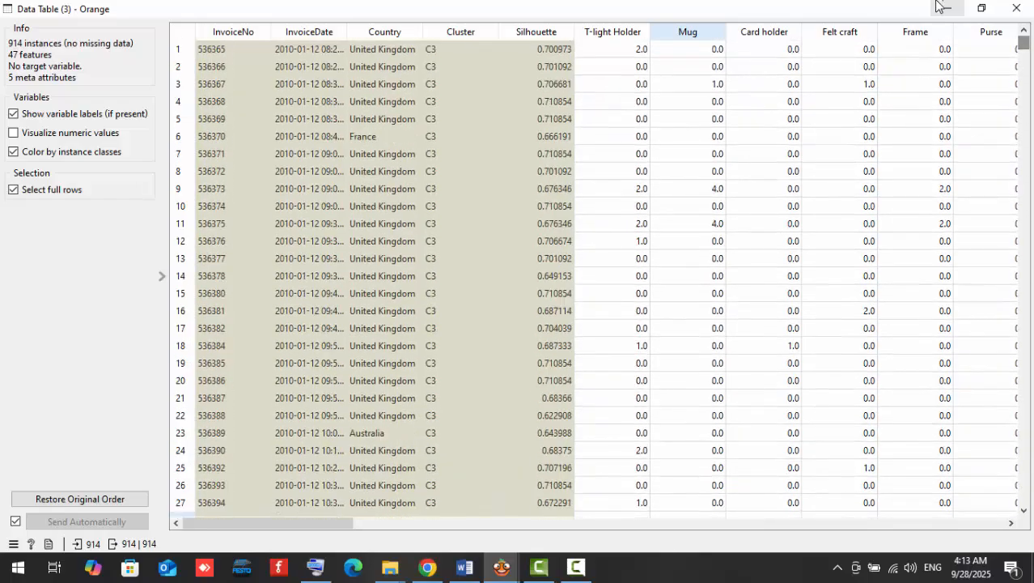
click(939, 6)
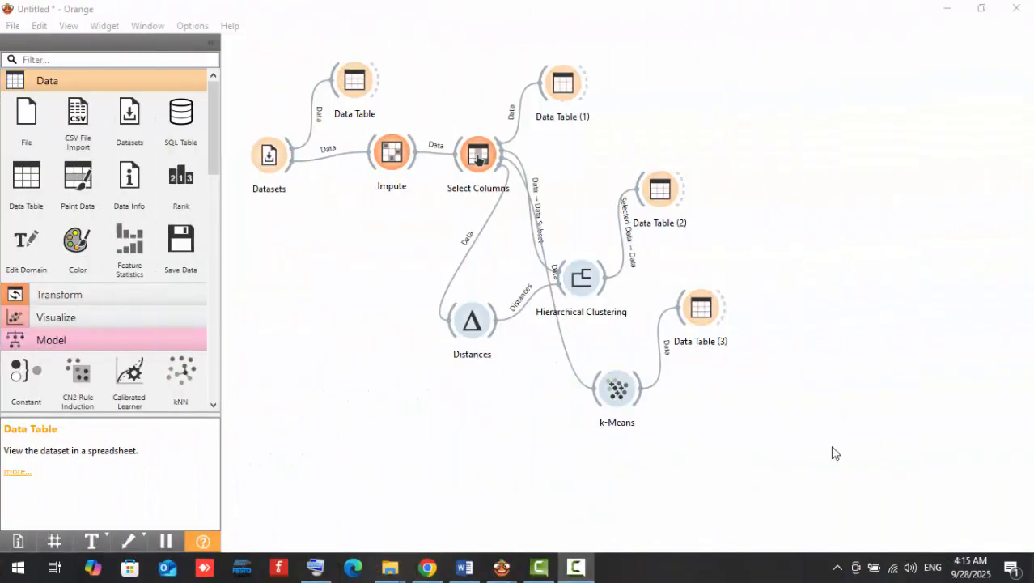
- Open the Datasets widget, look through the list of available datasets and close it
double_click(271, 165)
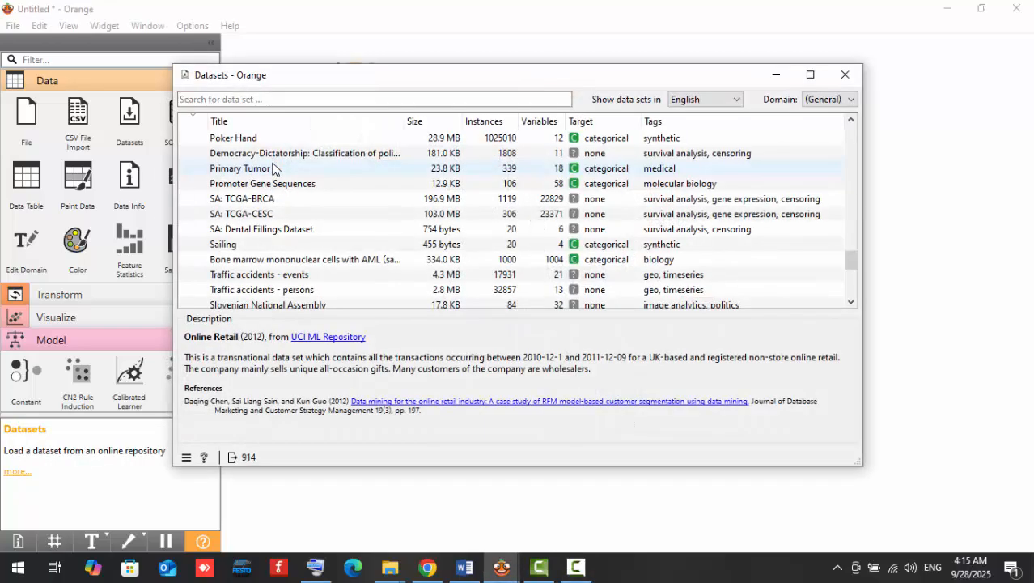
scroll(506, 230, down, 10)
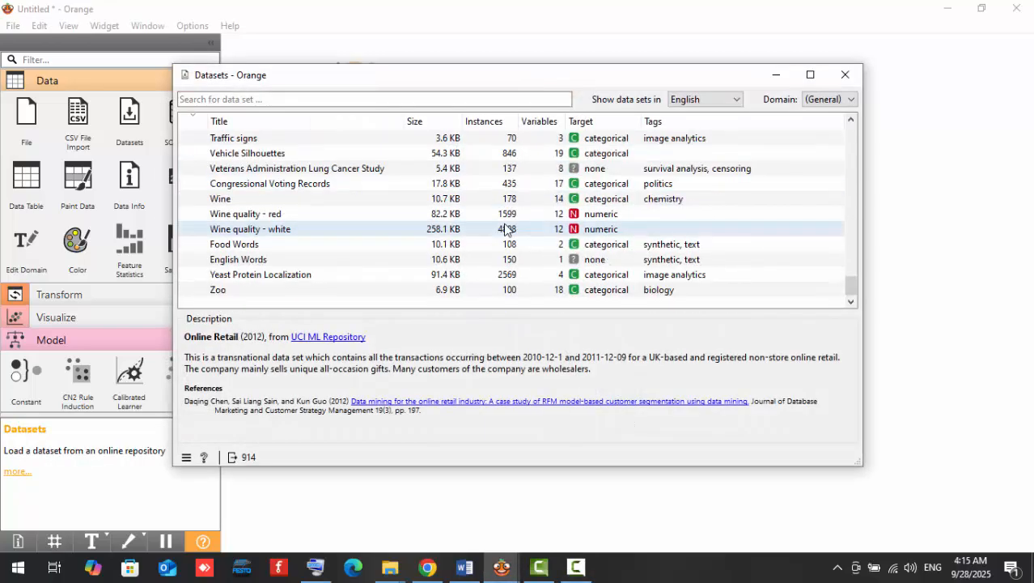
click(857, 78)
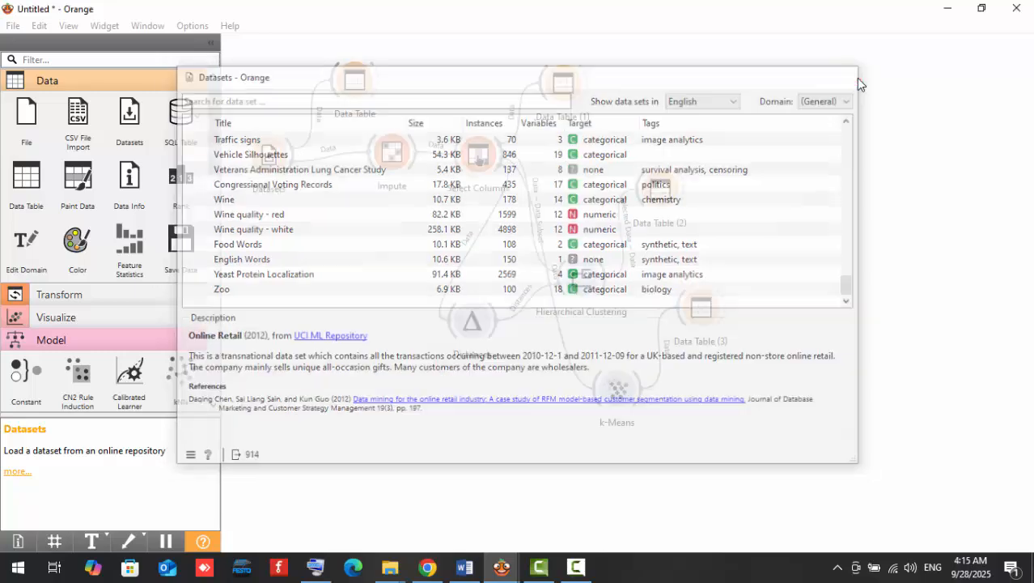
- Open the Data Table fed by Datasets and examine the missing values across the product columns
double_click(357, 73)
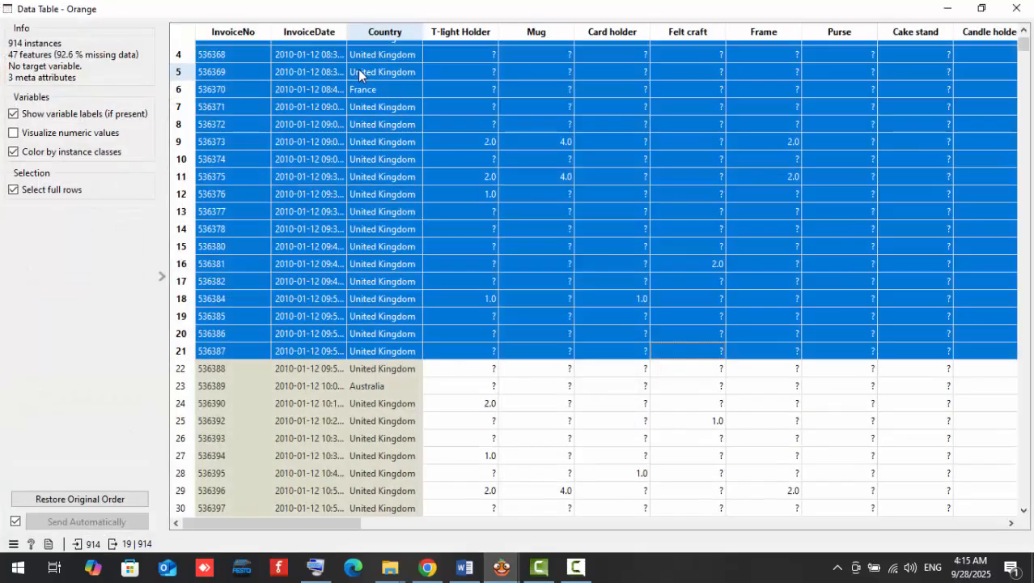
click(607, 107)
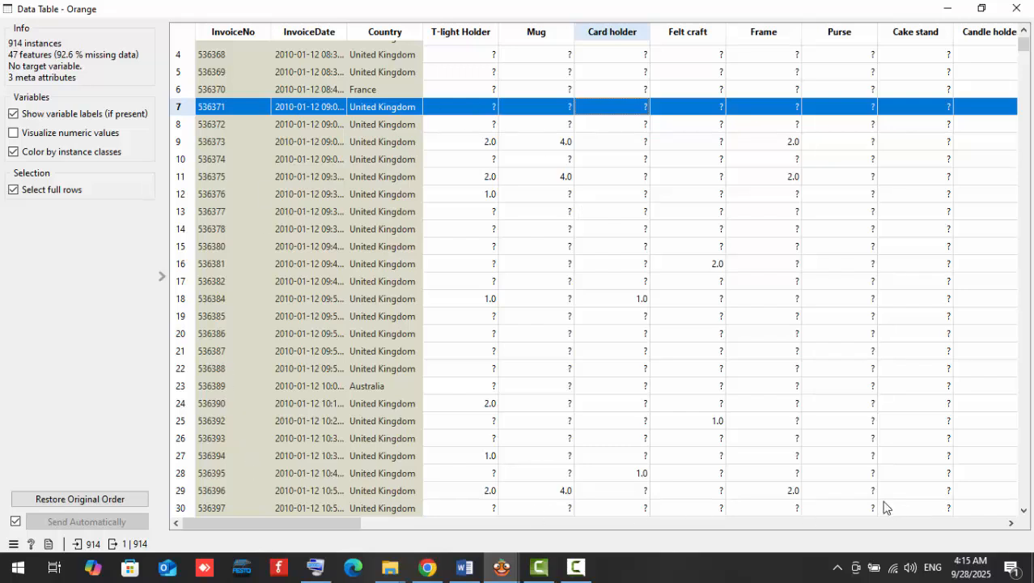
scroll(794, 296, up, 1)
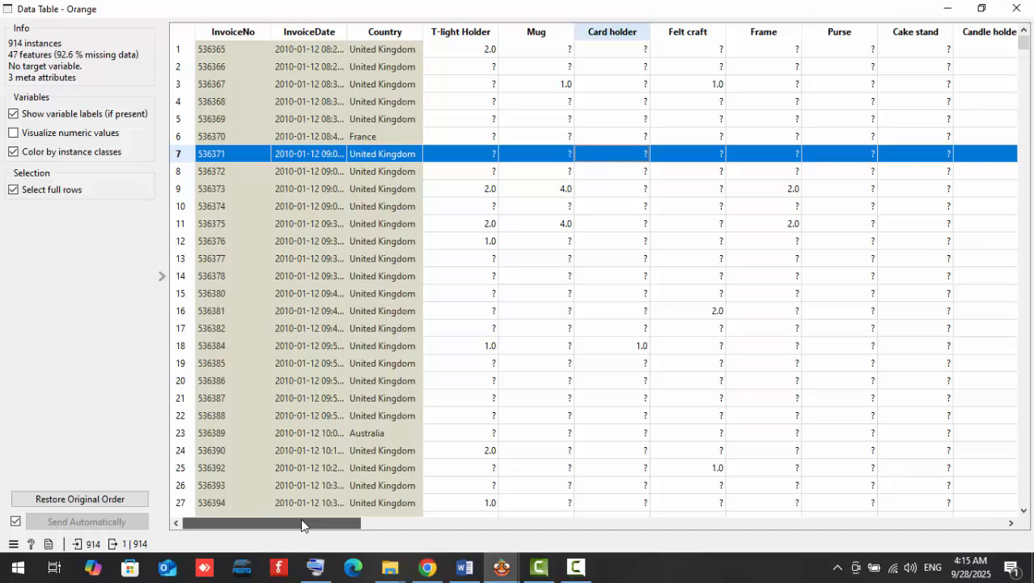
drag(301, 519, 317, 529)
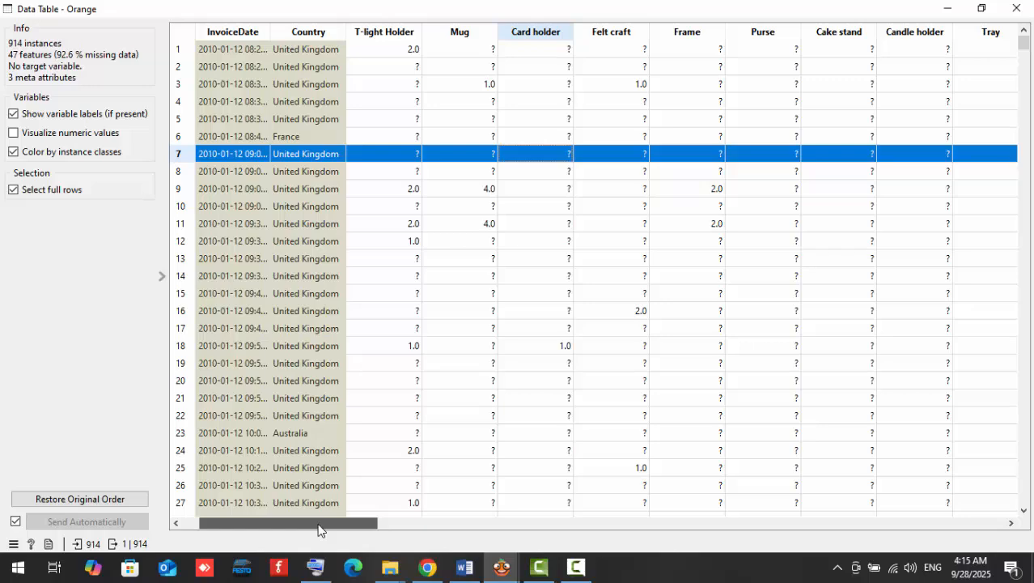
drag(318, 529, 533, 482)
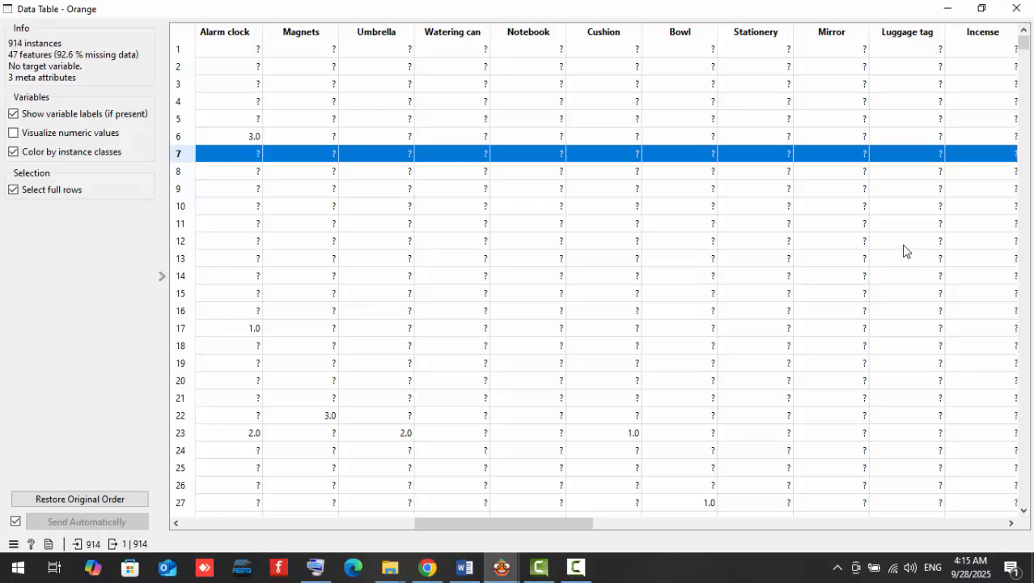
- Close the source table, then sort Data Table (3) by Silhouette in both directions and examine the invoices with the lowest scores
click(1022, 7)
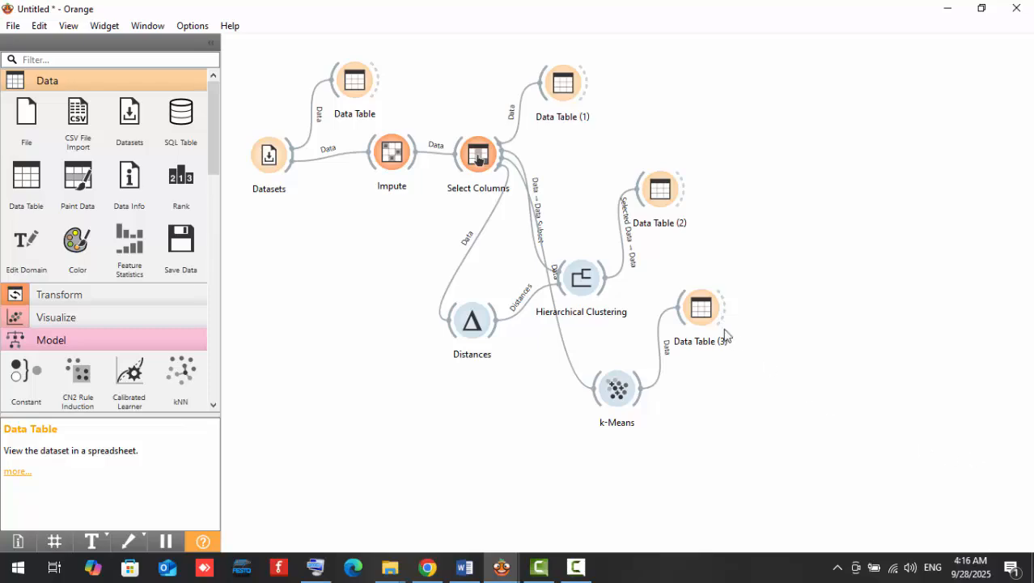
double_click(702, 316)
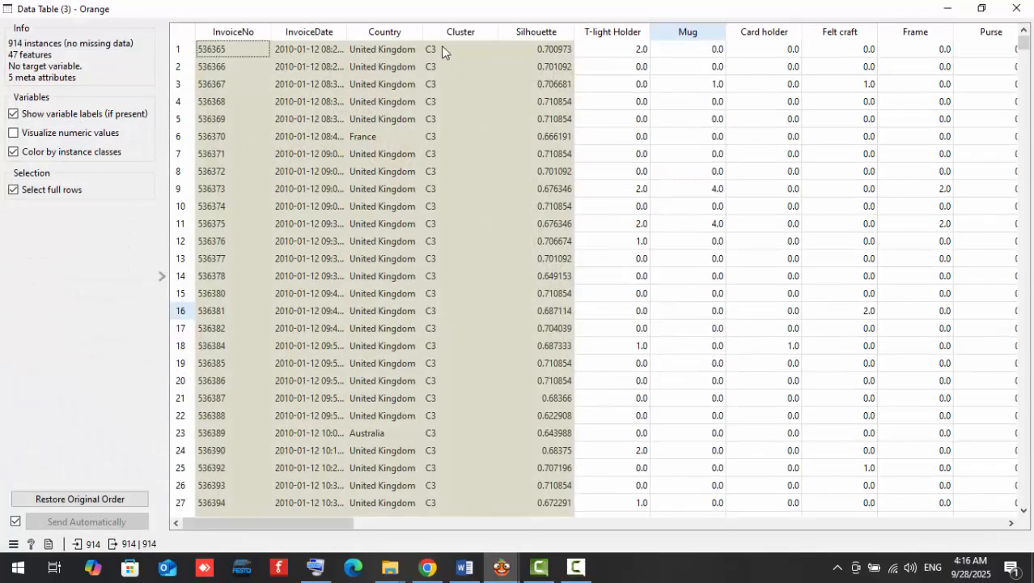
click(529, 34)
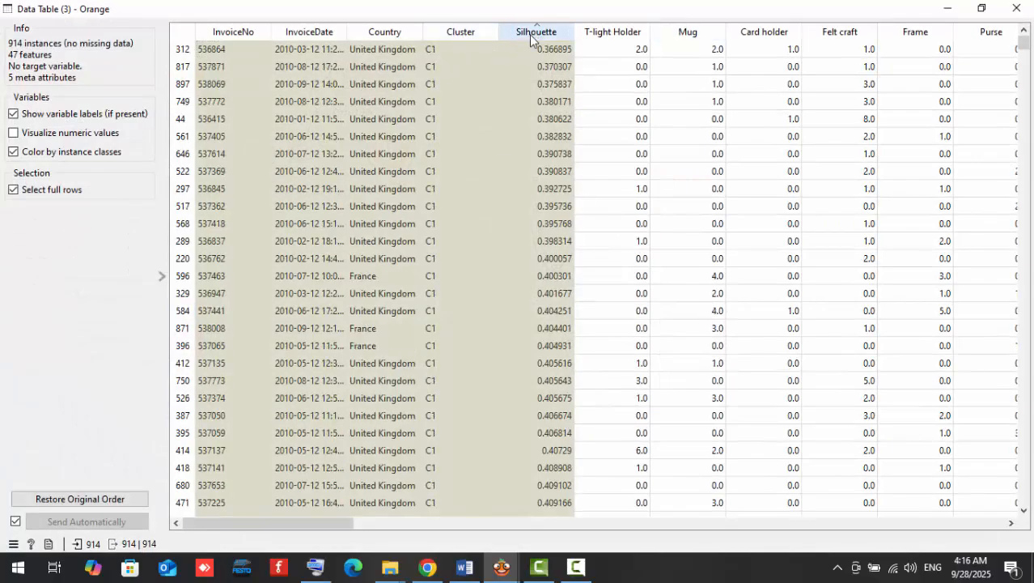
click(529, 34)
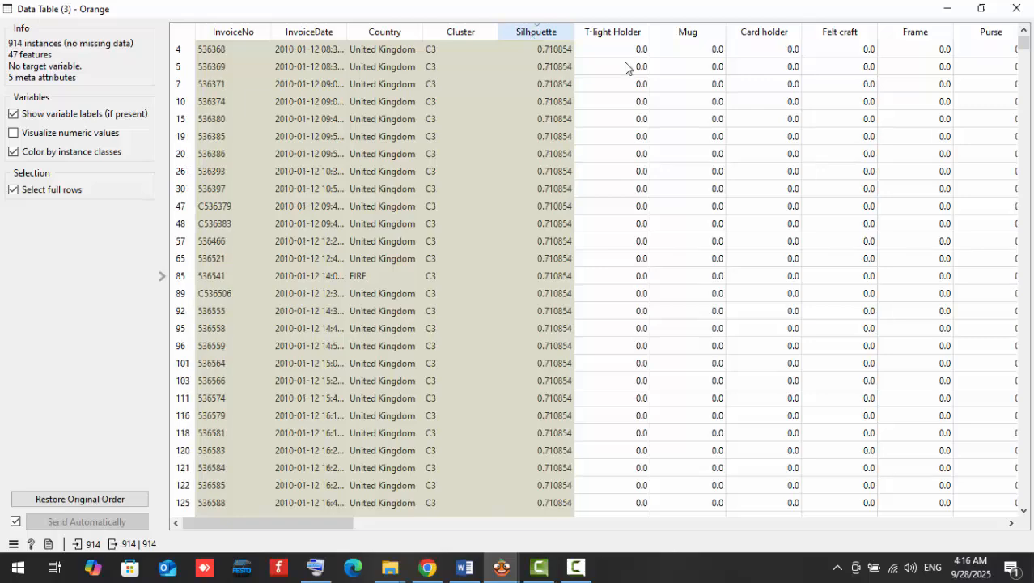
click(630, 85)
click(537, 33)
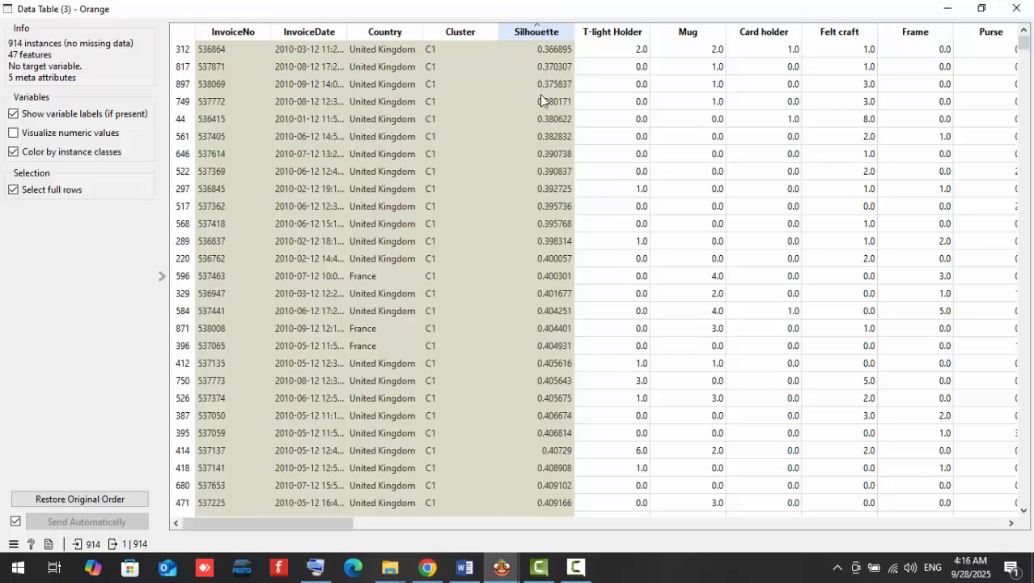
drag(555, 37, 594, 548)
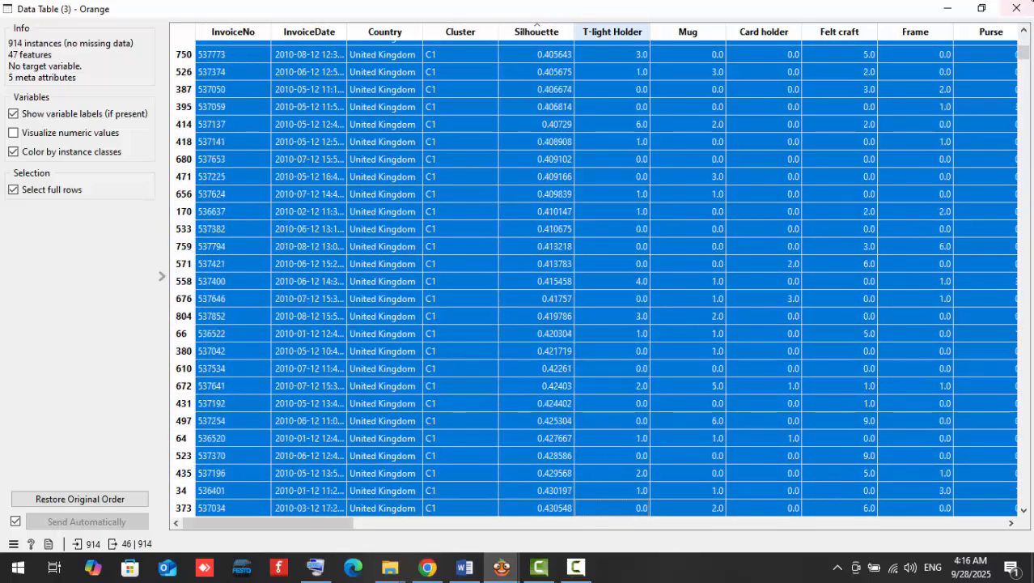
click(1011, 9)
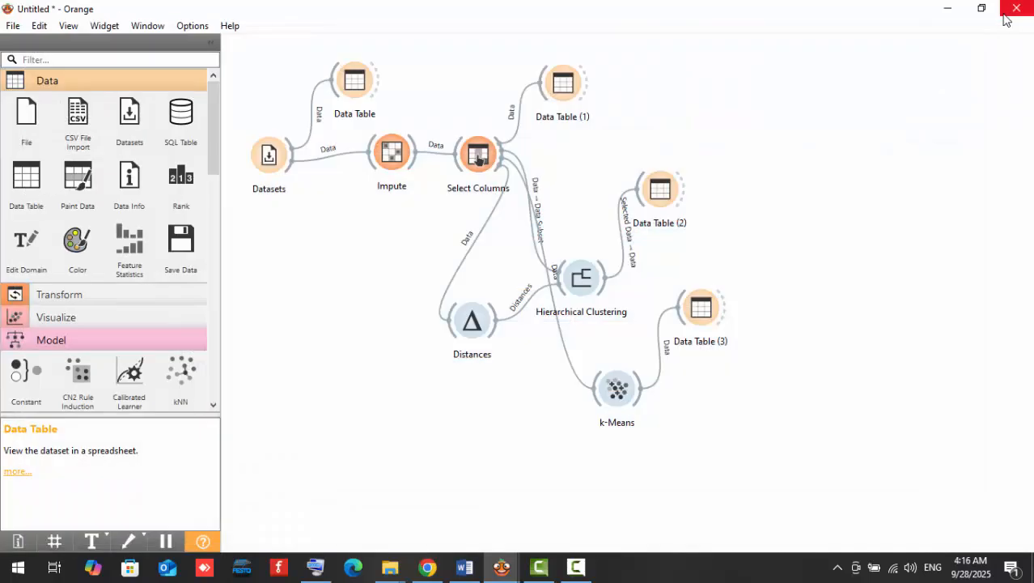
- Set the fixed number of clusters in k-Means to 10 and close its settings
double_click(620, 389)
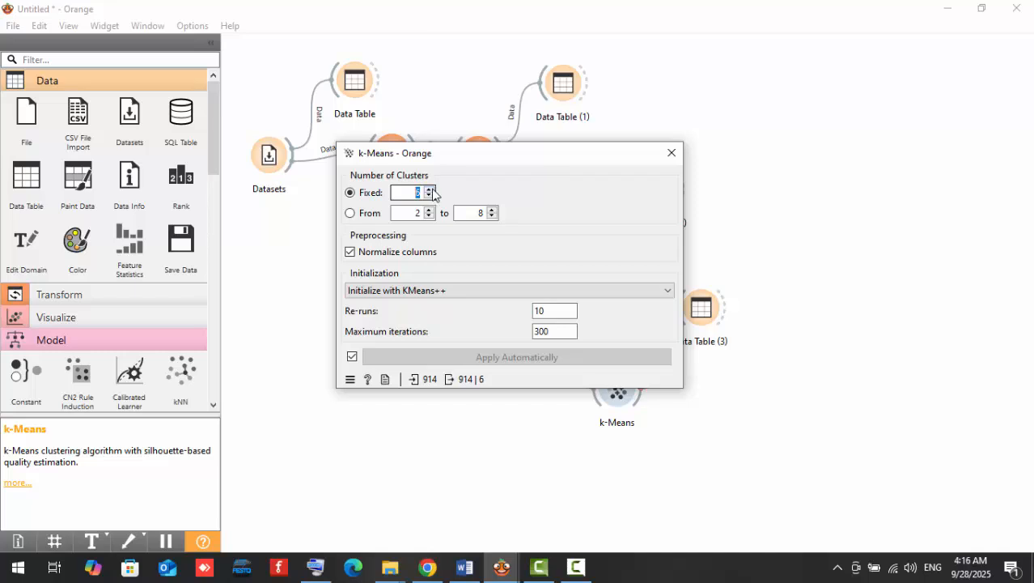
click(432, 190)
click(431, 189)
click(431, 189)
click(431, 189)
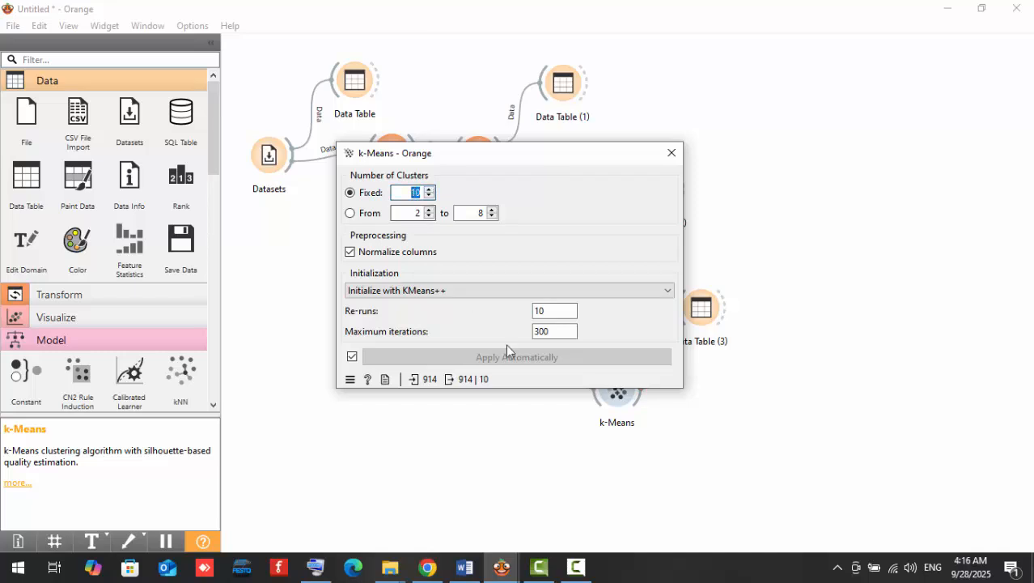
click(672, 153)
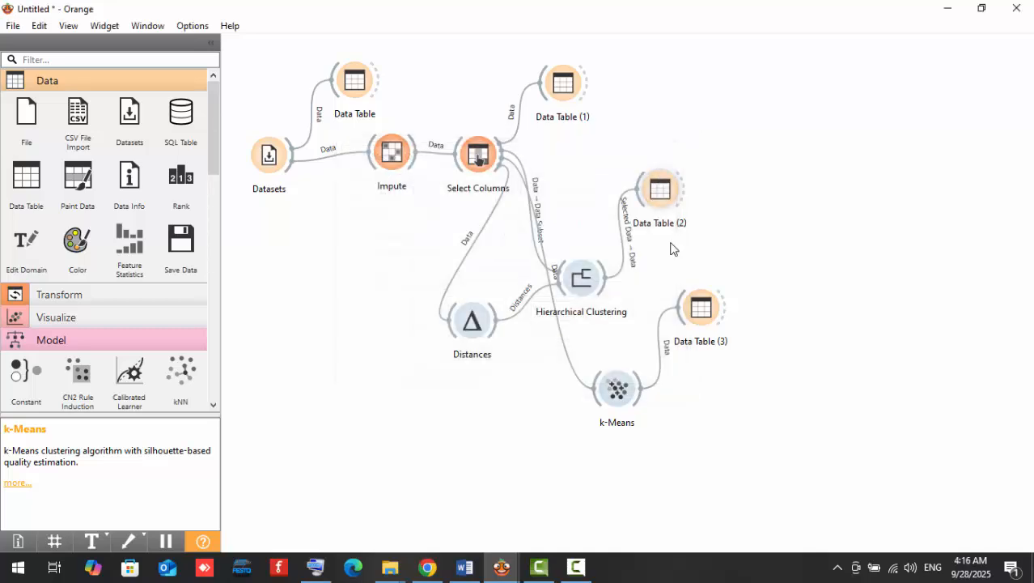
- Compare the lowest and highest Silhouette scores of the 10-cluster result in Data Table (3), sorting both ways, and close the table
double_click(696, 308)
scroll(503, 108, up, 8)
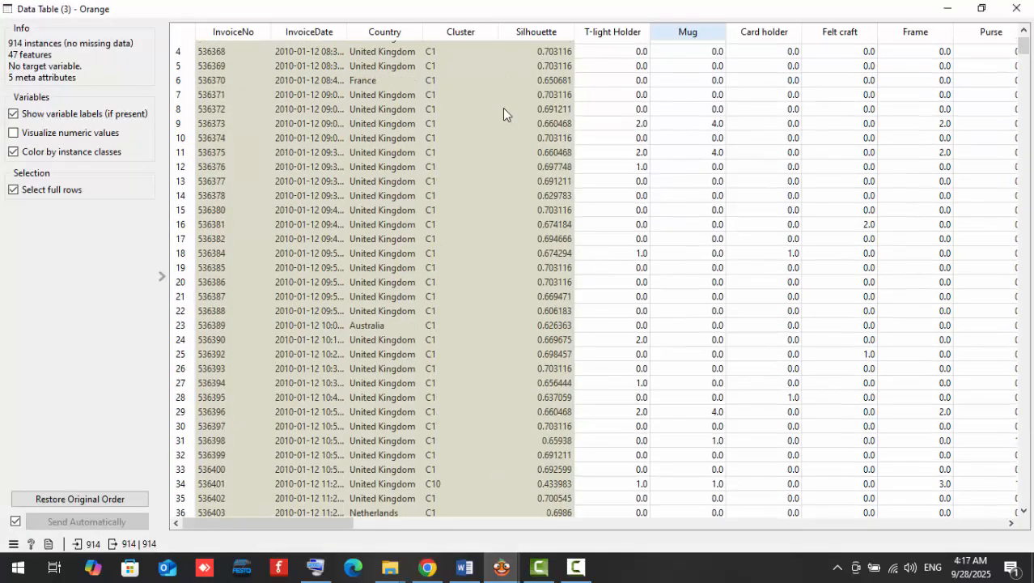
click(523, 32)
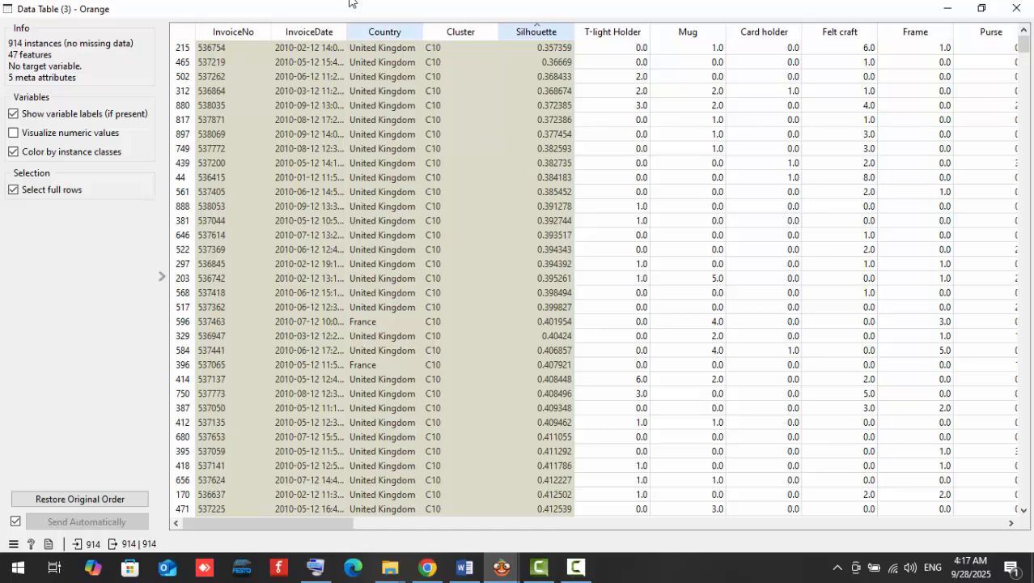
scroll(528, 302, down, 3)
click(543, 32)
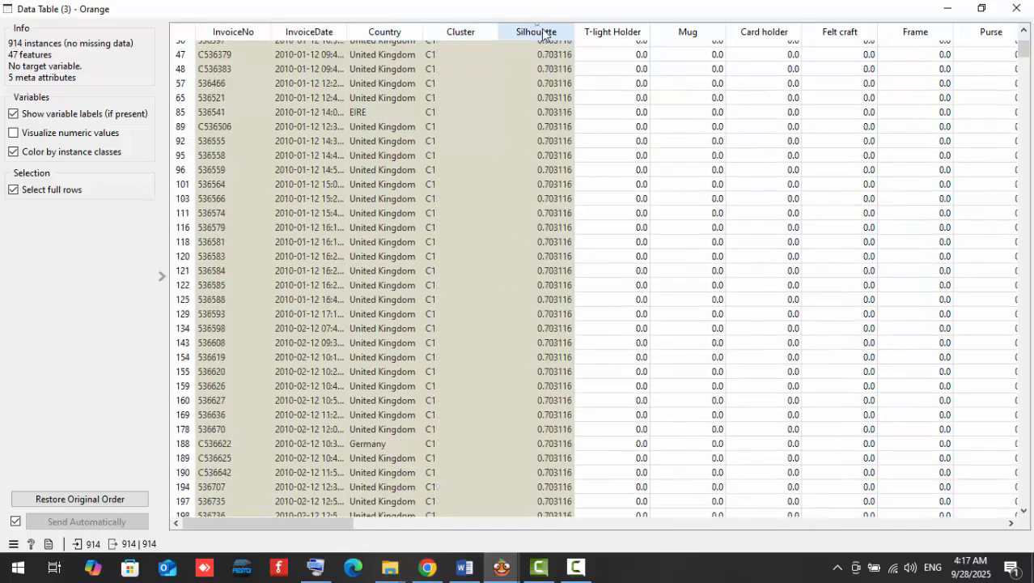
scroll(538, 187, up, 2)
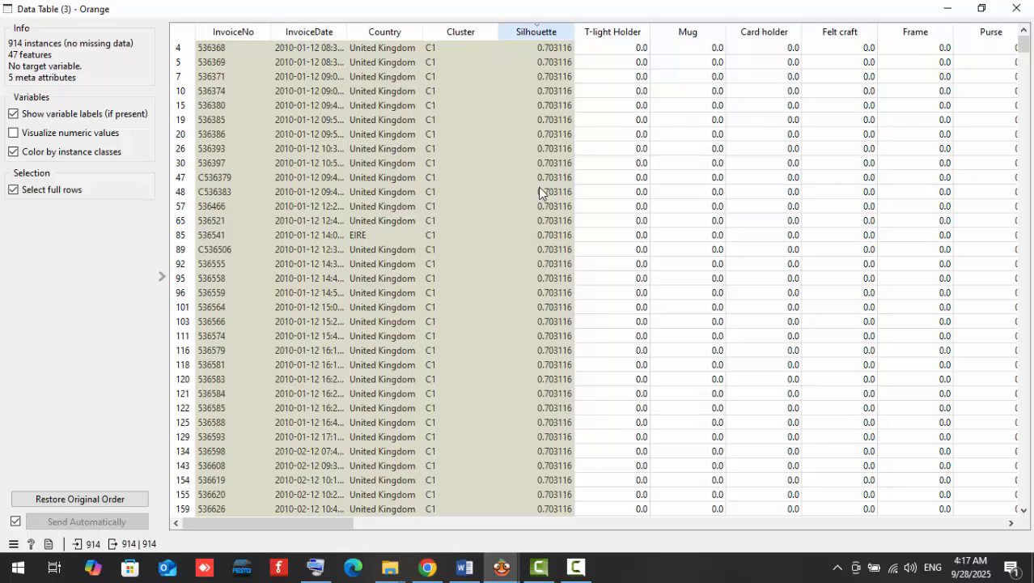
scroll(538, 187, down, 10)
scroll(538, 192, down, 20)
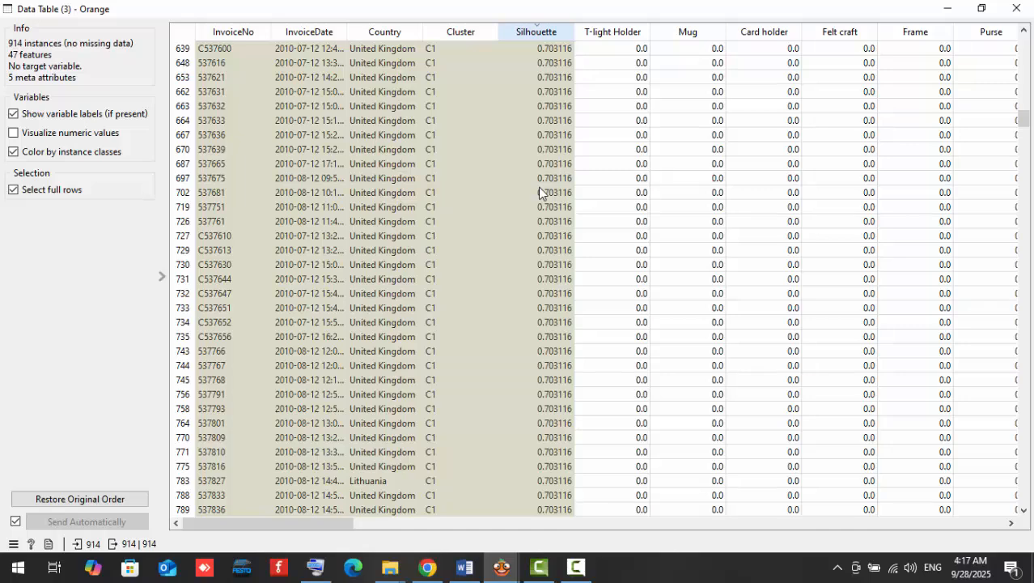
scroll(538, 162, up, 12)
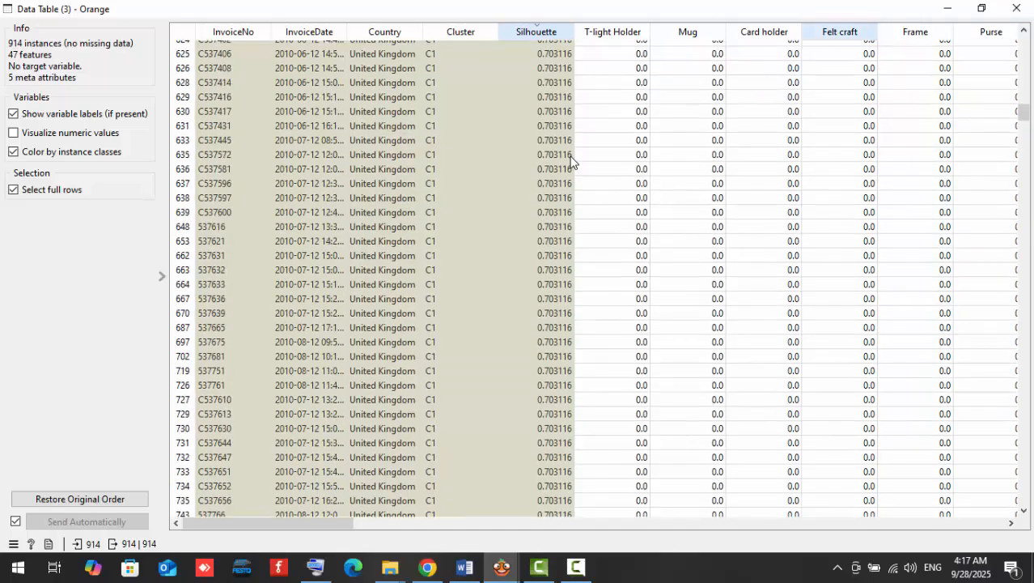
scroll(571, 160, up, 20)
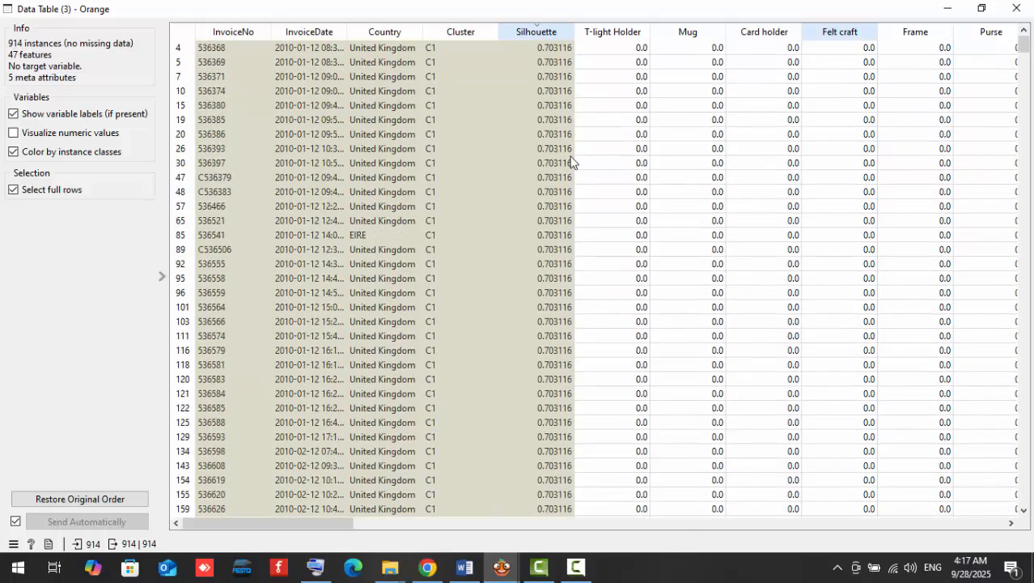
click(539, 34)
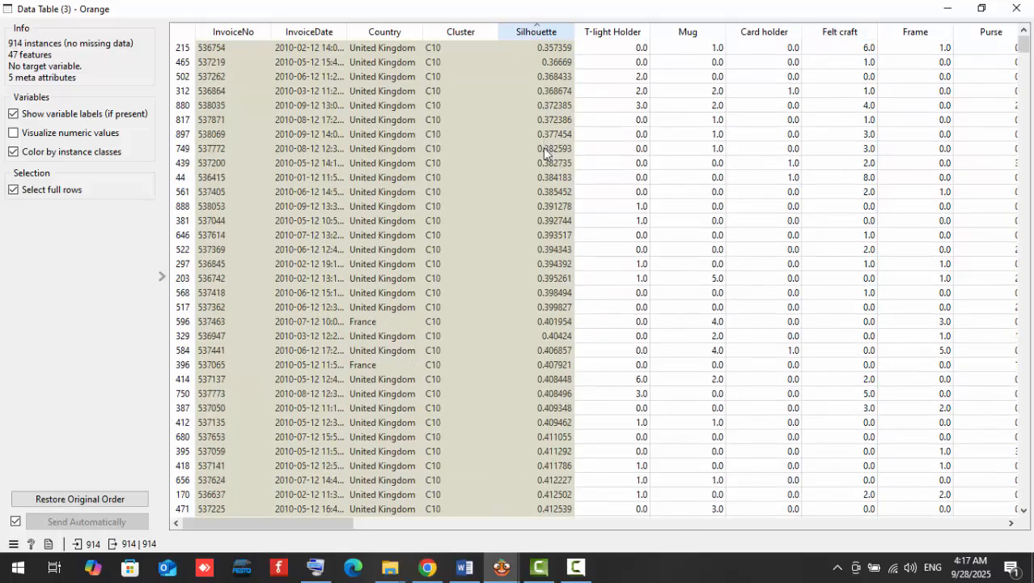
click(1016, 8)
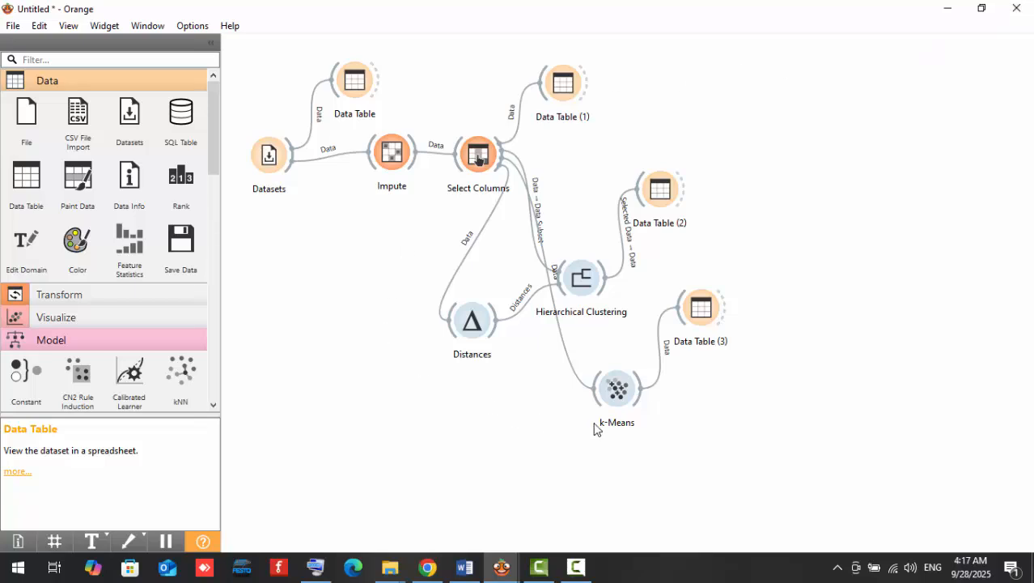
- Raise the fixed number of clusters in k-Means to 20 and close its settings
double_click(617, 390)
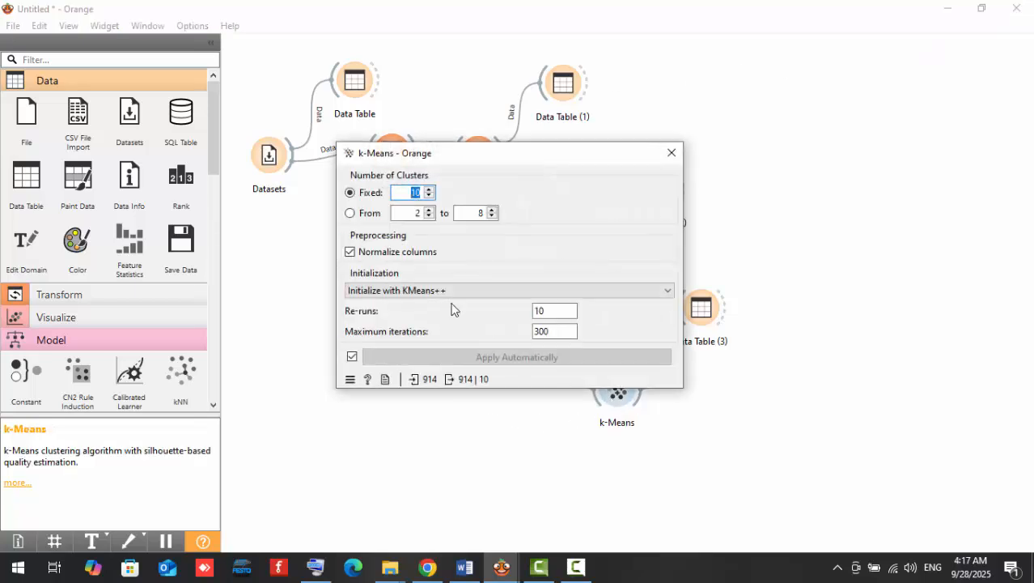
click(429, 192)
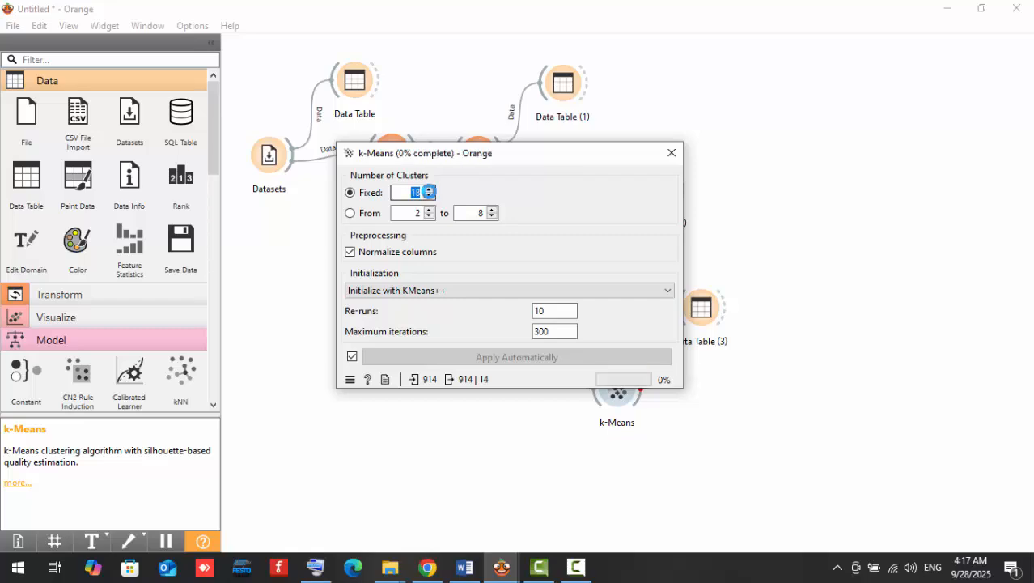
click(671, 153)
- Sort the 20-cluster result in Data Table (3) by descending Silhouette, examine the cluster assignments and close the table
double_click(701, 308)
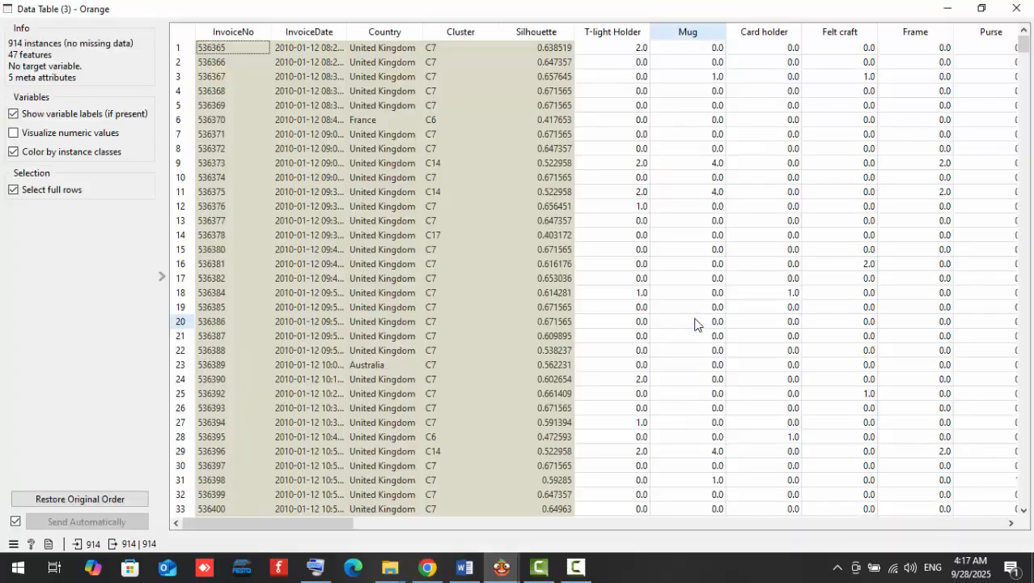
click(547, 32)
click(547, 31)
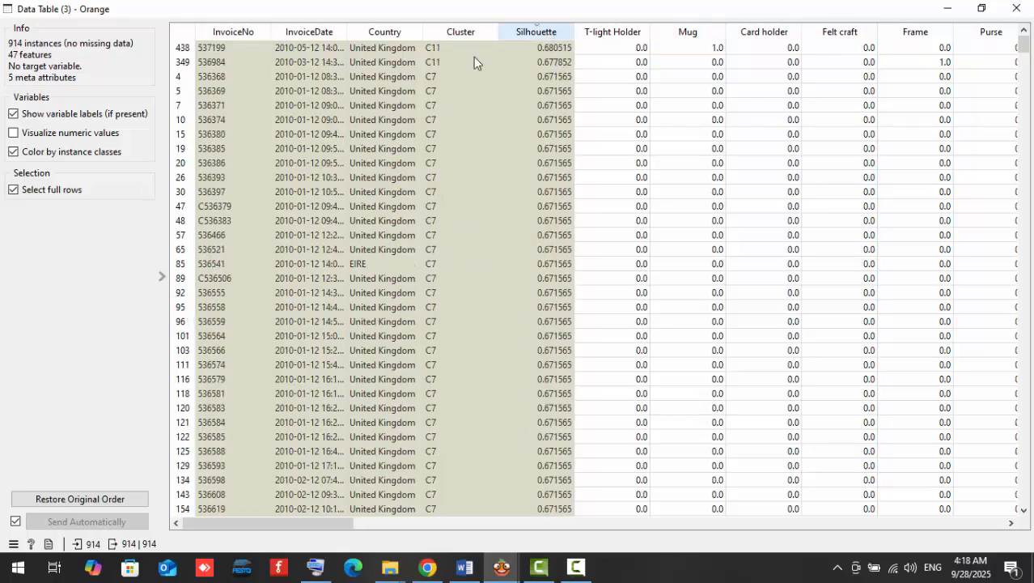
click(1016, 8)
- Lower the fixed number of clusters in k-Means to 10 and close its settings
double_click(631, 391)
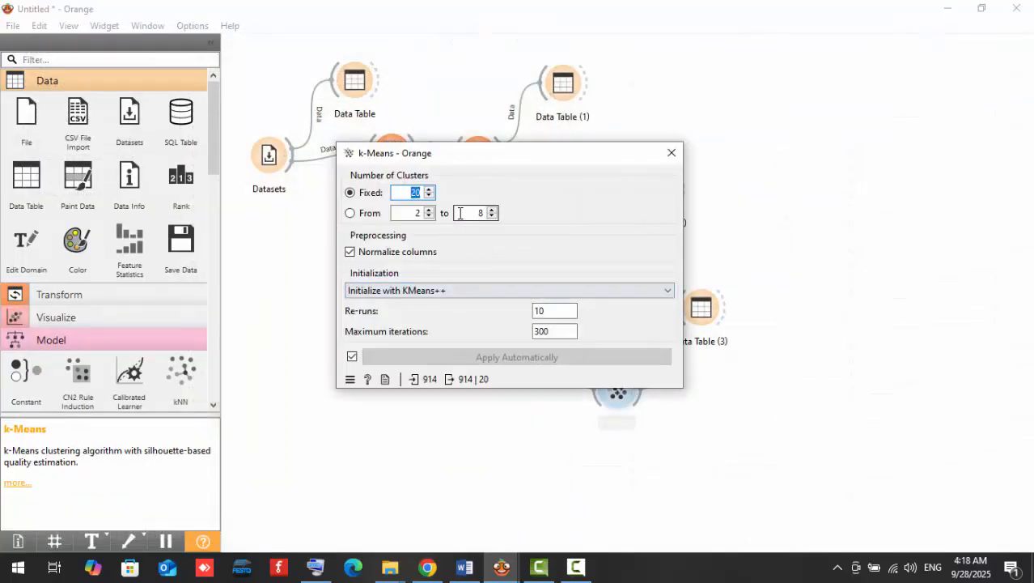
click(426, 196)
click(427, 196)
click(427, 195)
click(427, 196)
click(427, 196)
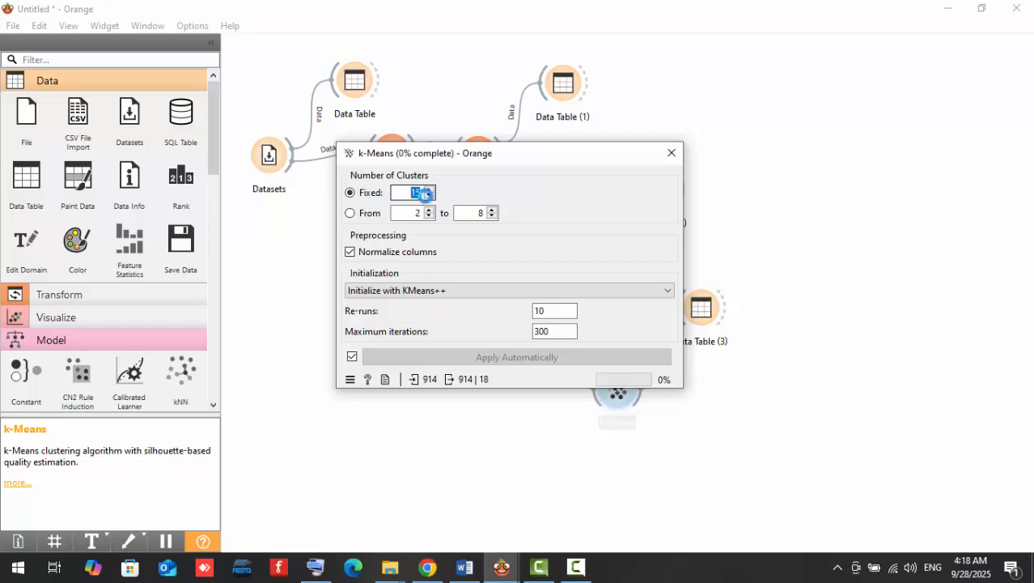
click(428, 196)
click(428, 196)
click(429, 196)
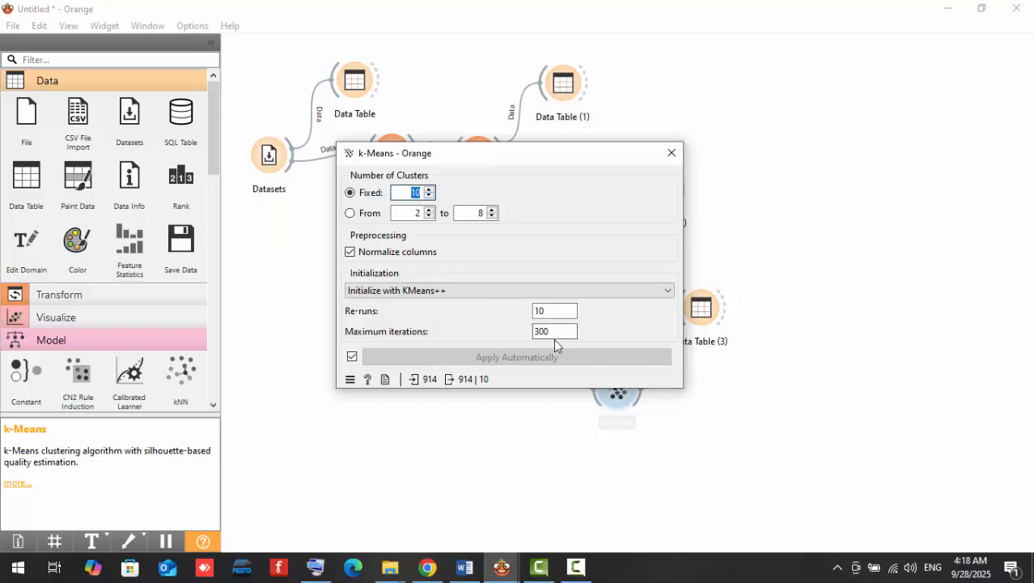
click(672, 153)
- Check the Cluster and Silhouette values of the first invoices in Data Table (3) for 10 clusters and close the table
click(698, 308)
double_click(698, 308)
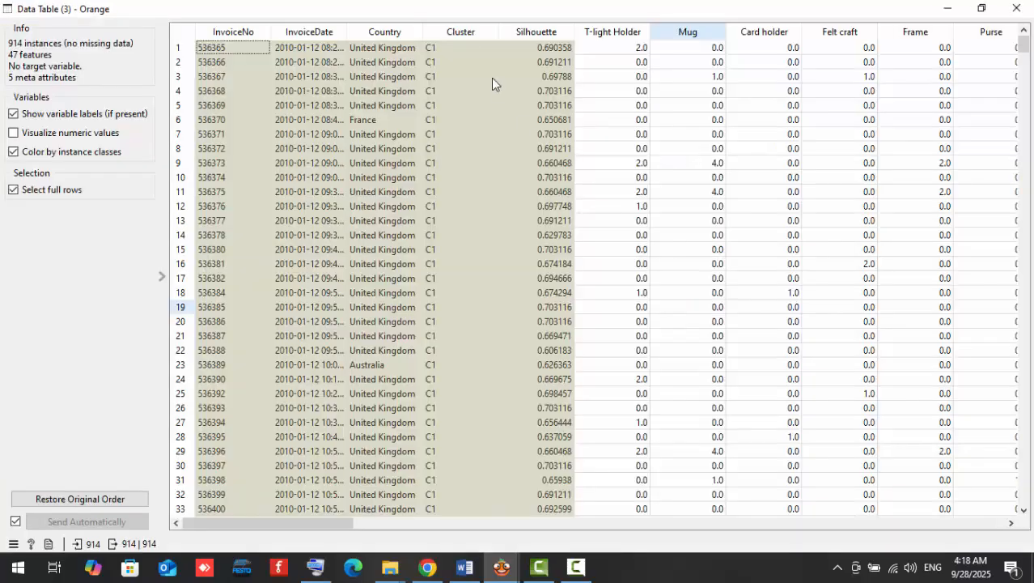
click(553, 51)
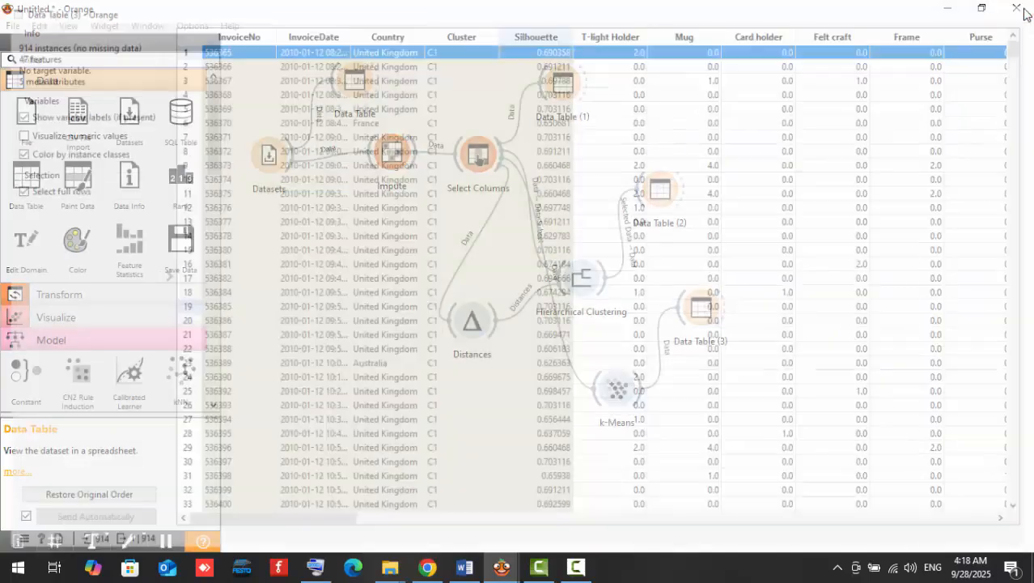
click(1017, 8)
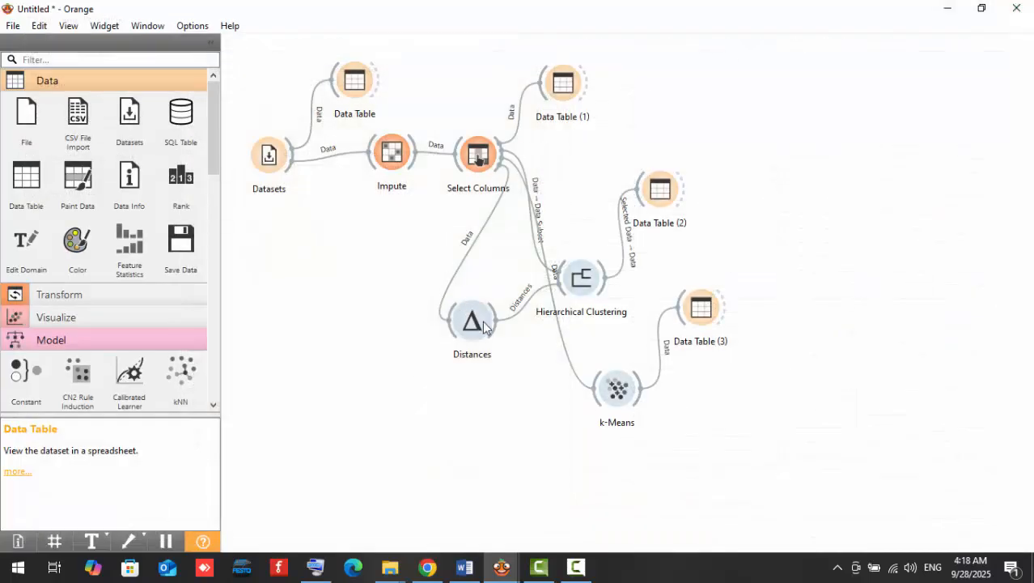
double_click(694, 314)
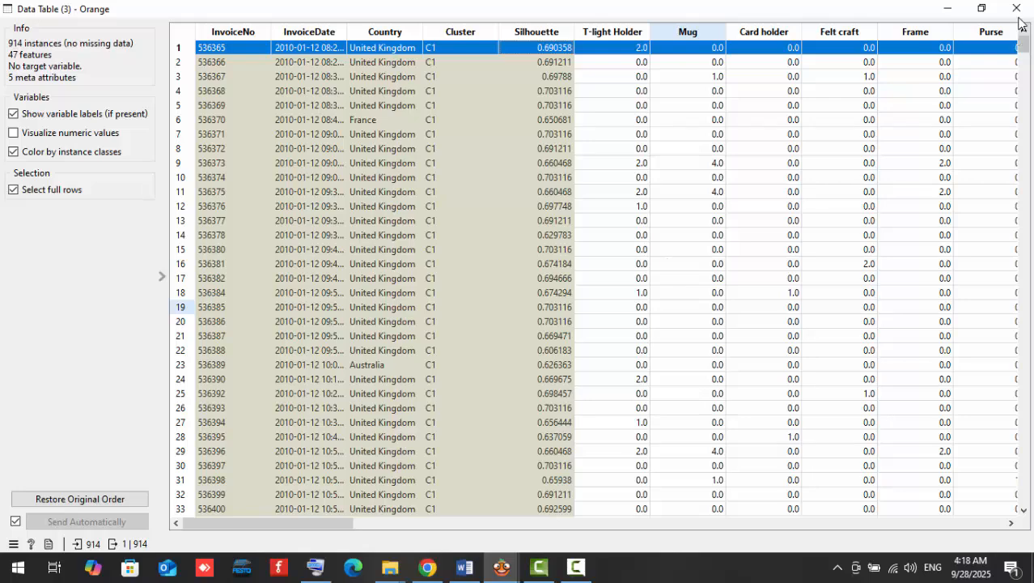
click(1016, 8)
- Set the fixed number of clusters in k-Means to 6 and close its settings
double_click(618, 390)
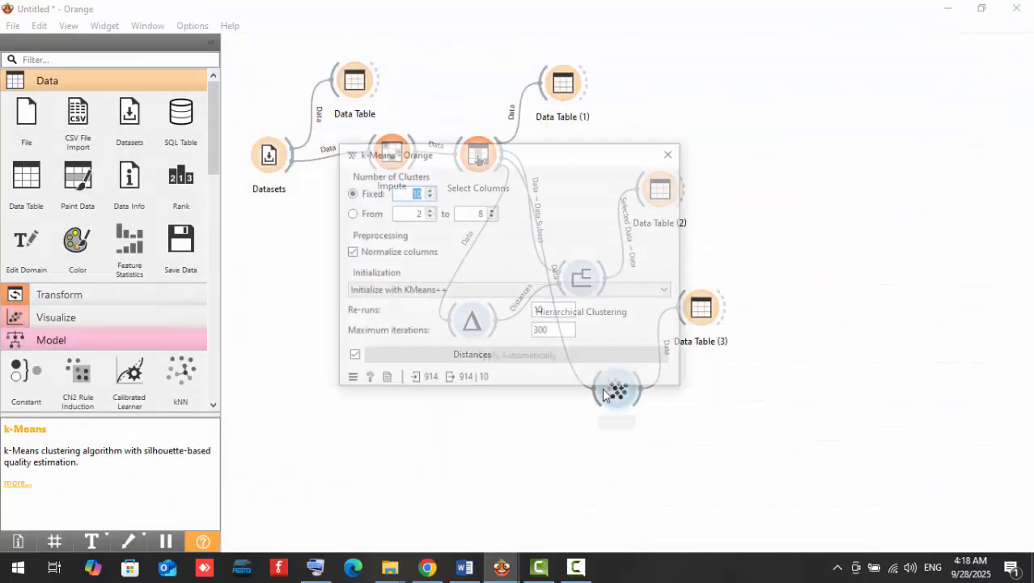
click(429, 195)
click(428, 195)
click(429, 196)
click(429, 196)
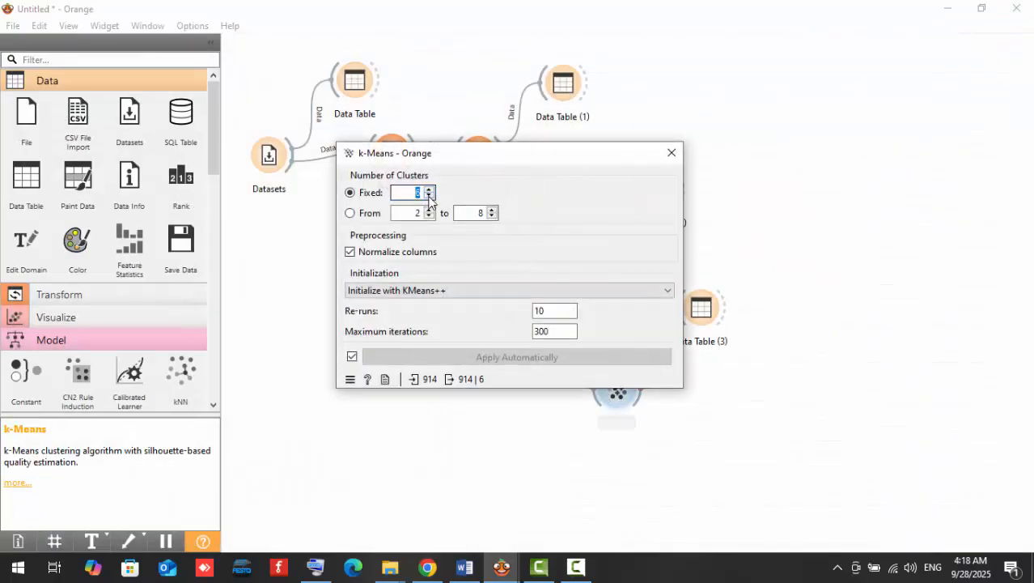
click(670, 154)
- Sort the 6-cluster result in Data Table (3) by descending Silhouette, inspect the top-ranked invoice and close the table
double_click(701, 308)
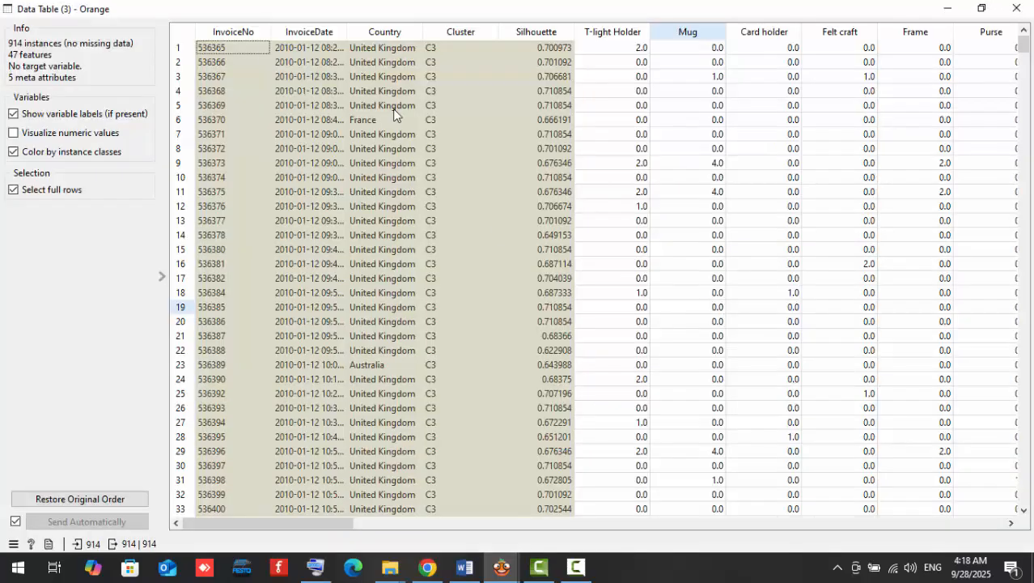
click(540, 32)
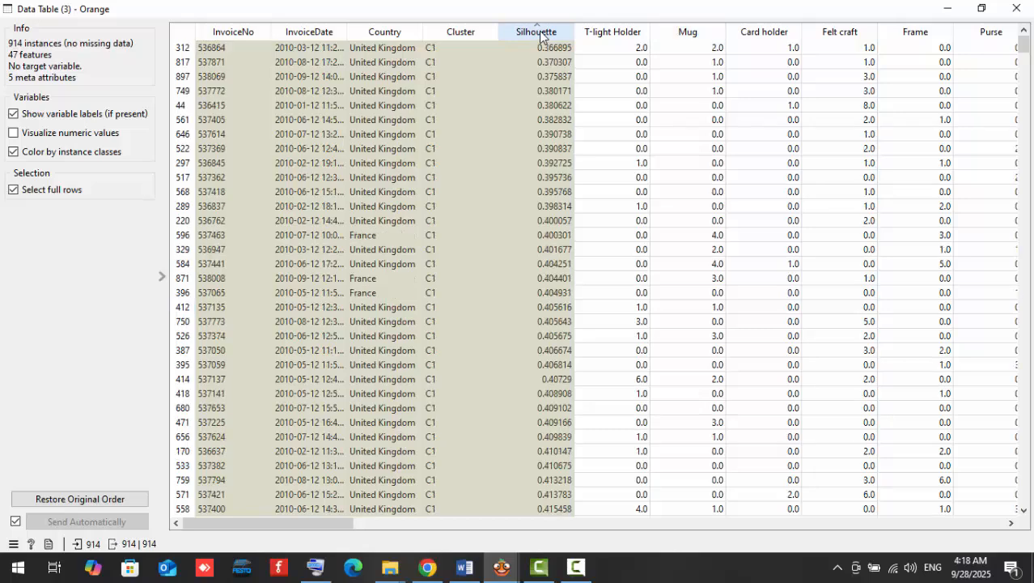
click(540, 33)
click(558, 48)
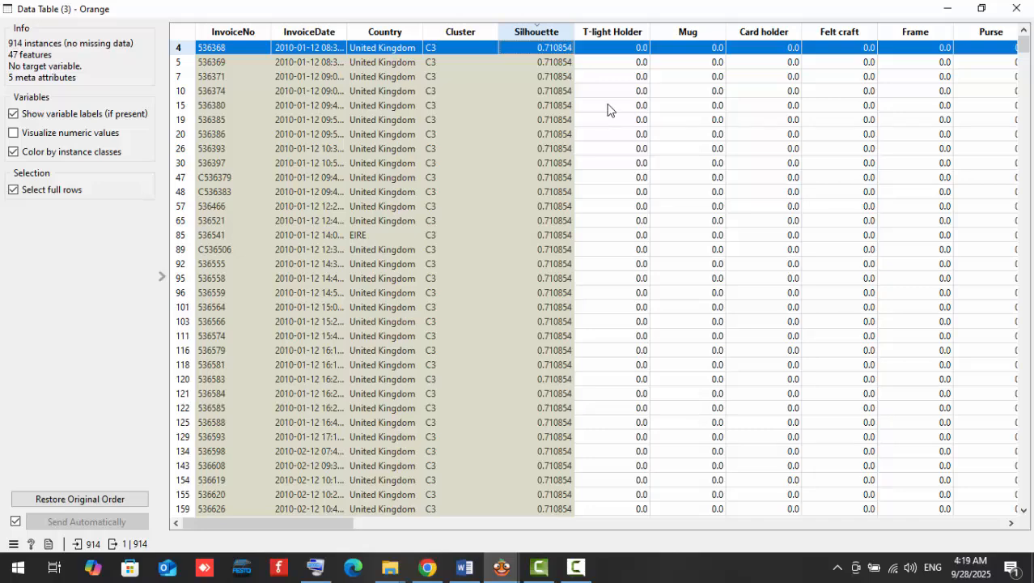
click(1016, 8)
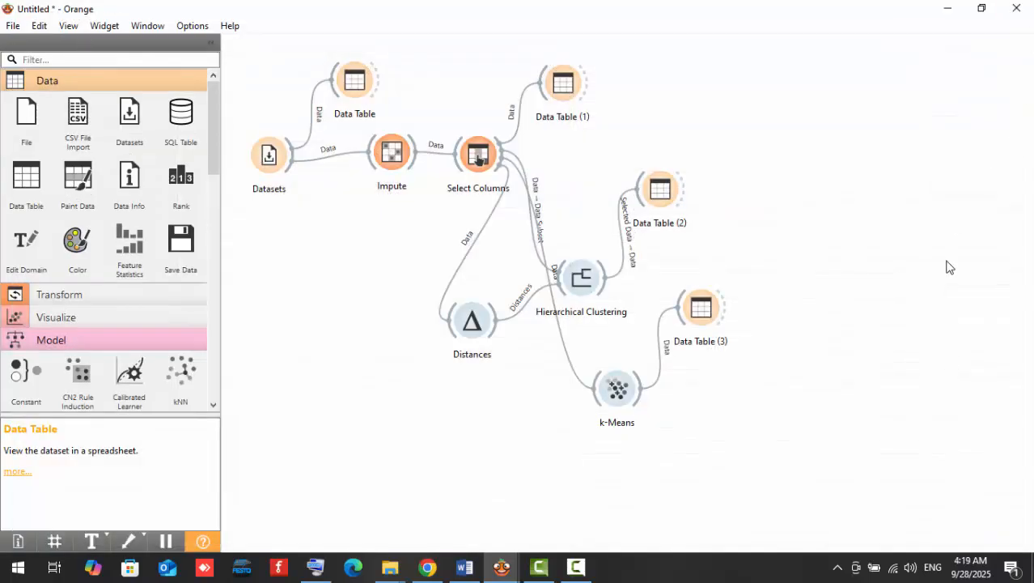